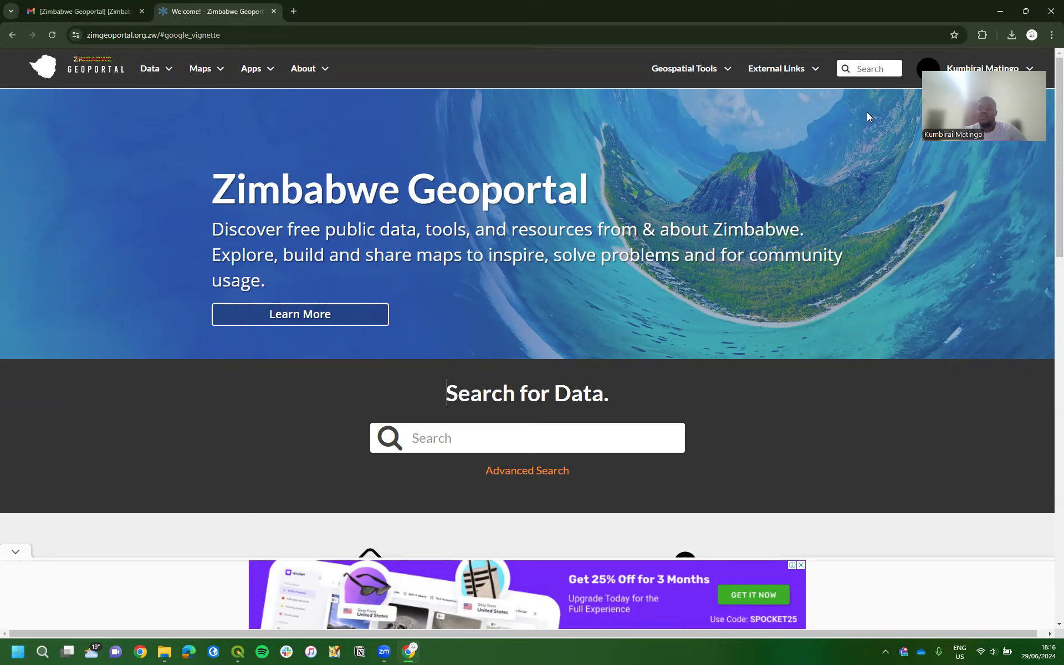
left_click_drag(986, 323, 957, 556)
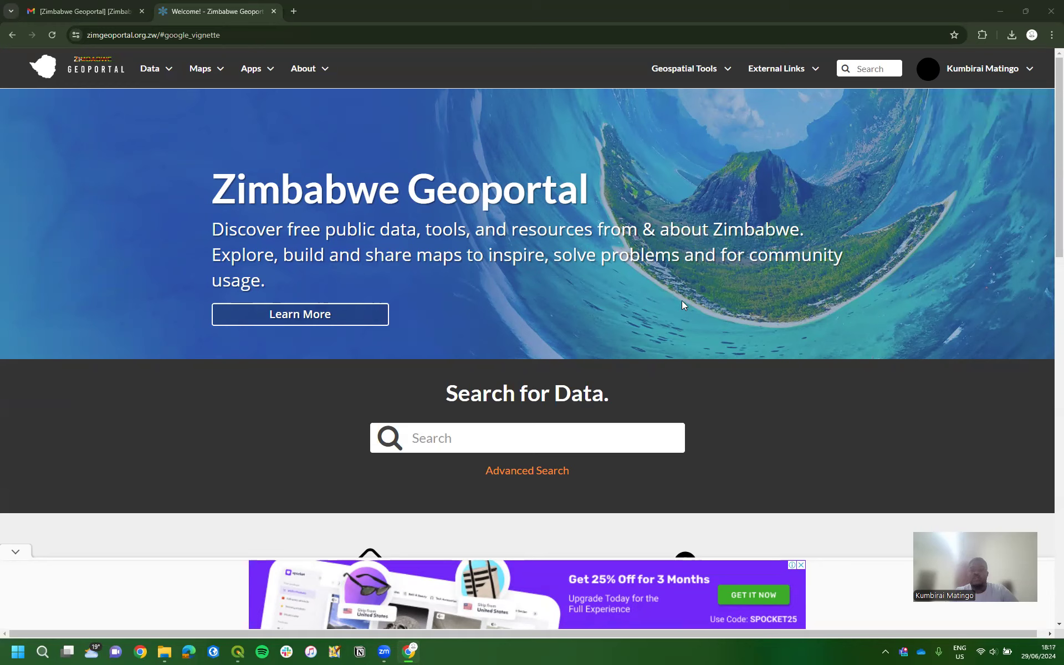
left_click(1032, 72)
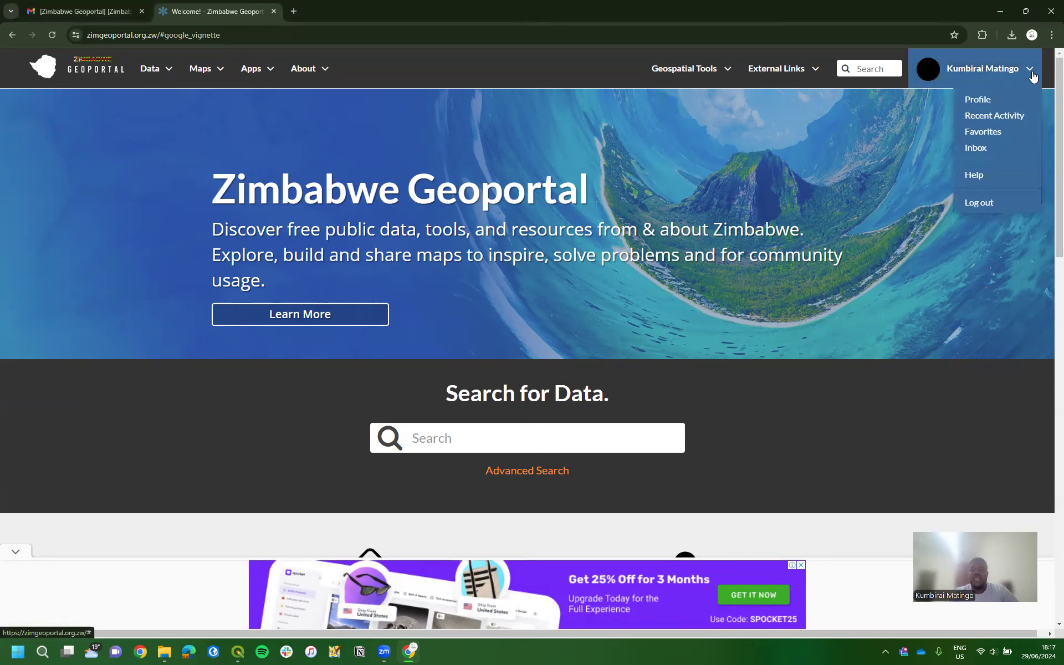
left_click(873, 167)
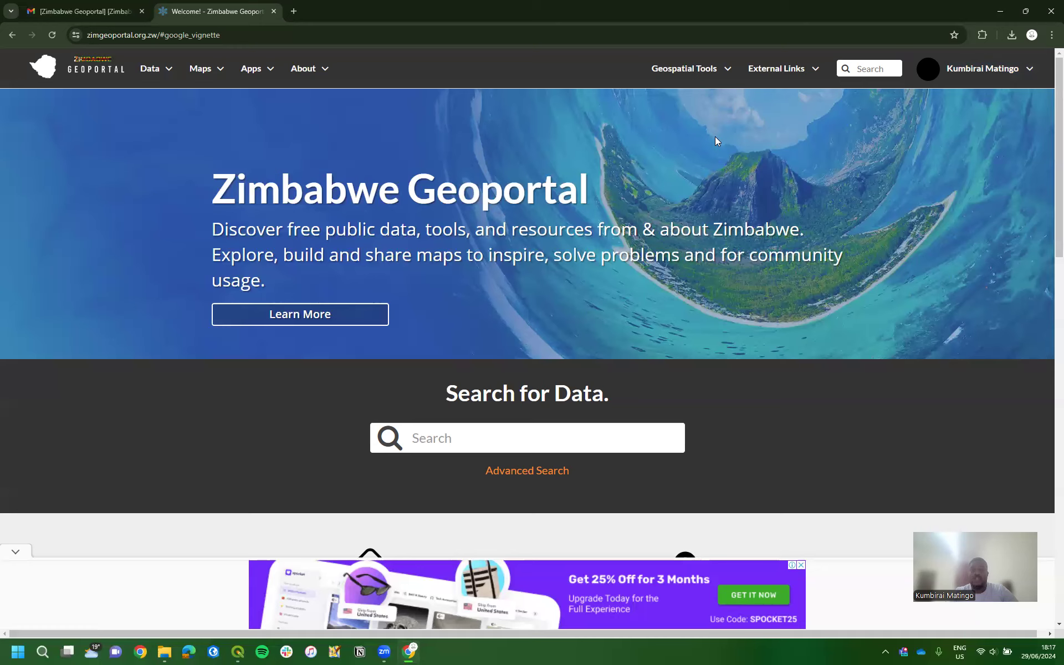
Open the Zimbabwe Geoportal page for uploading layers and collapse the advertisement covering its data options.
left_click(172, 72)
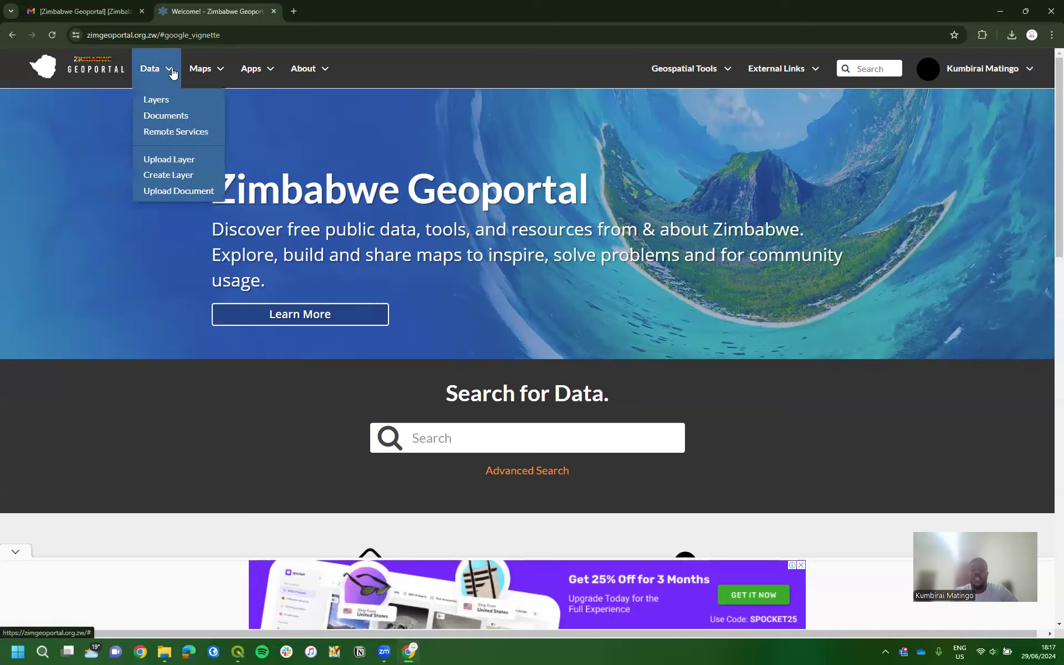
left_click(177, 160)
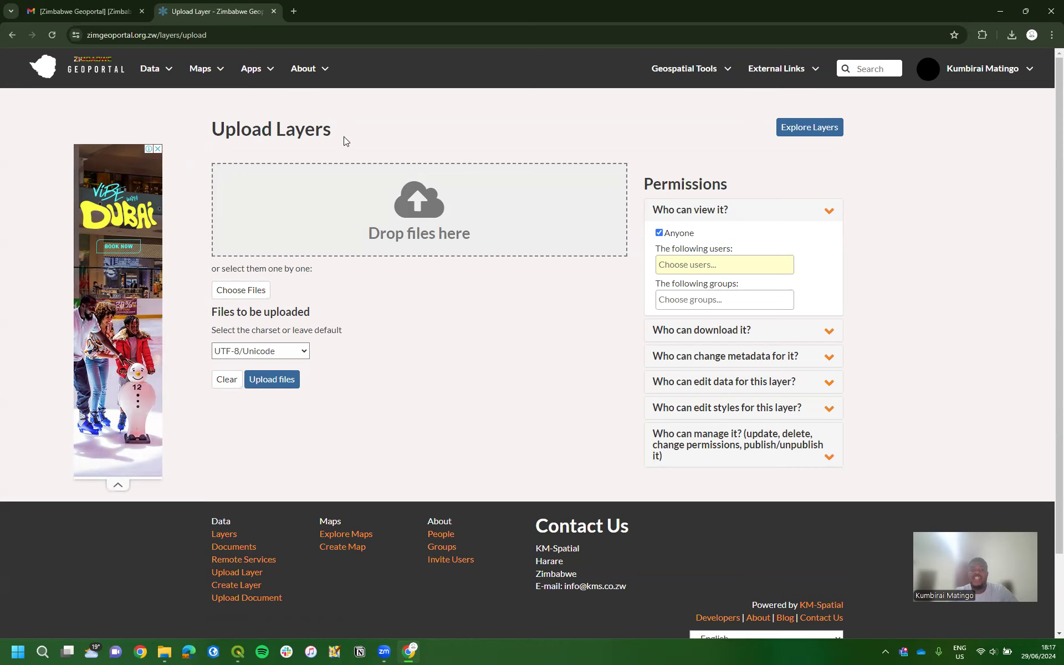
left_click(158, 69)
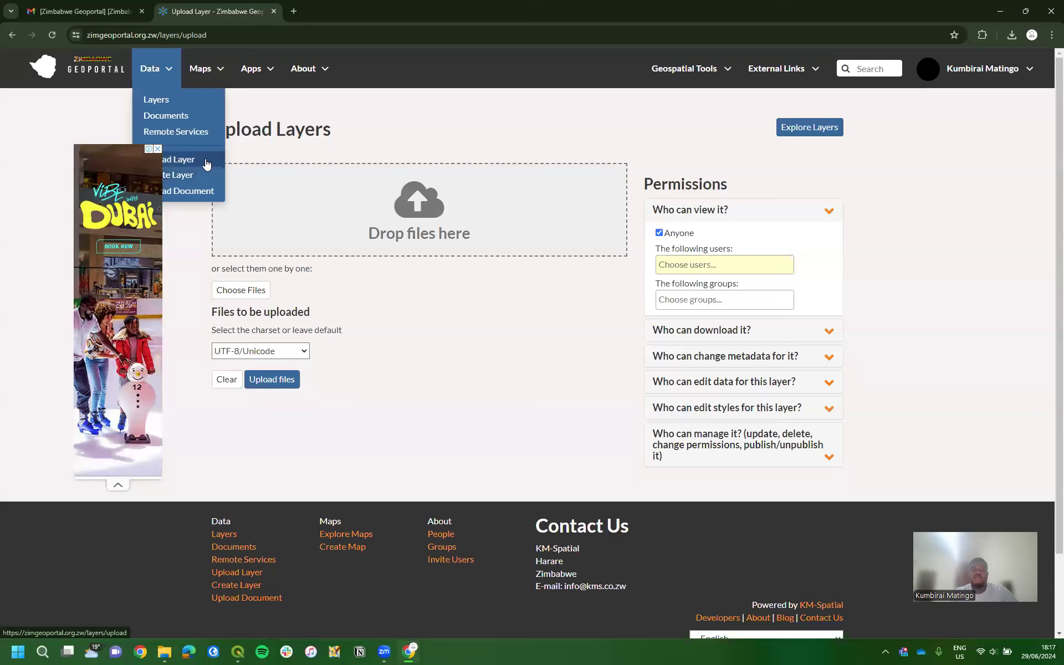
left_click(117, 483)
left_click(176, 82)
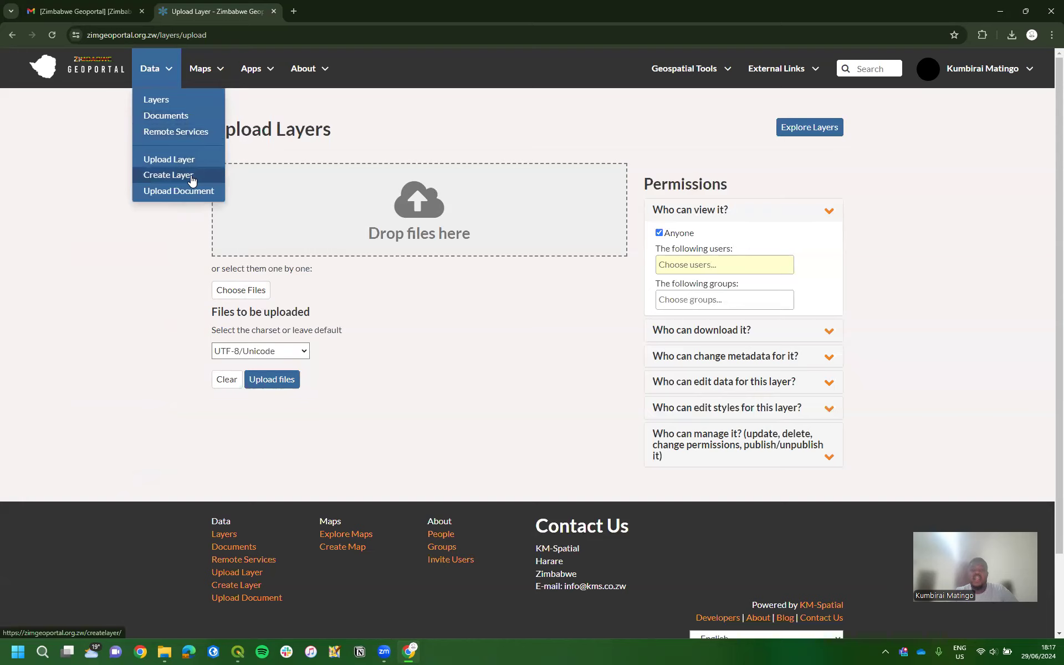
left_click(386, 114)
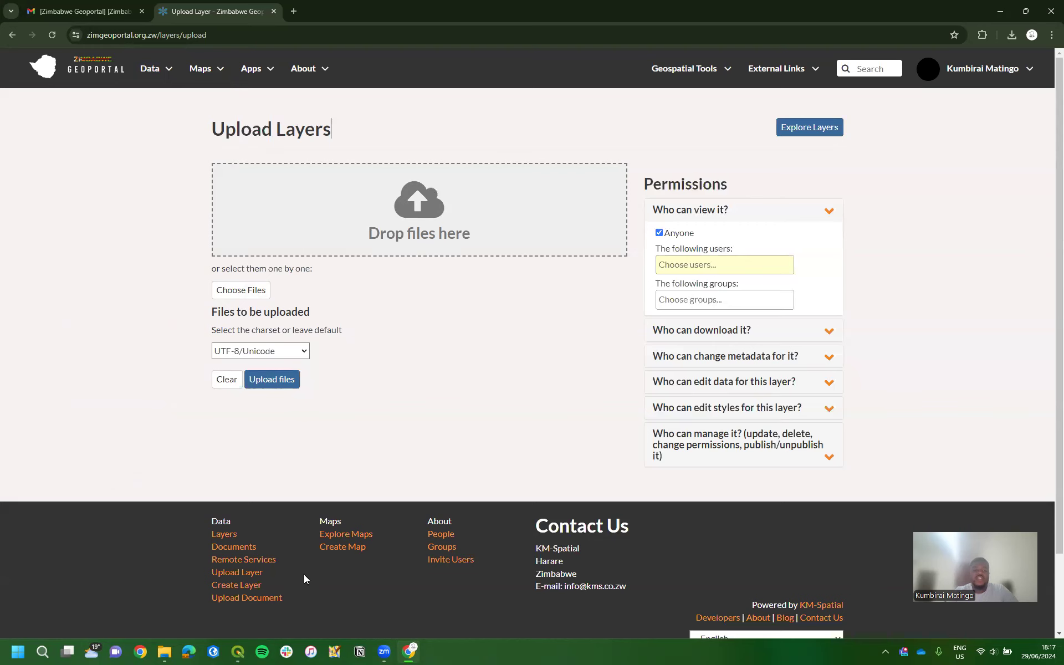
Switch to QGIS, hide the electricity transmission network layer, and show Borehole_Database above OpenStreetMap in the layer order.
left_click(238, 652)
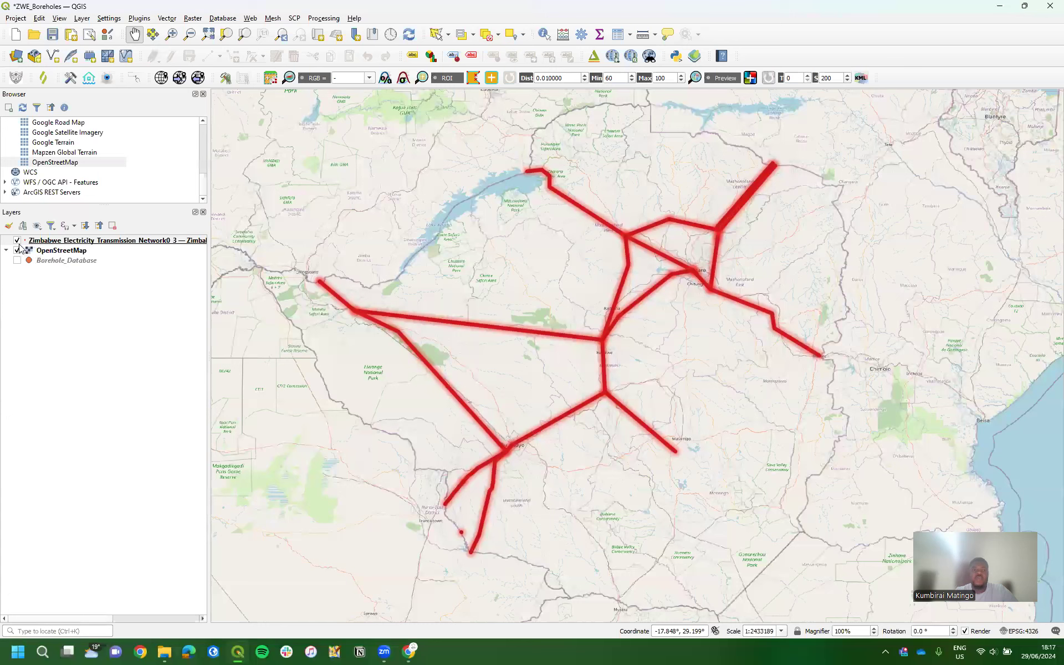
left_click(17, 240)
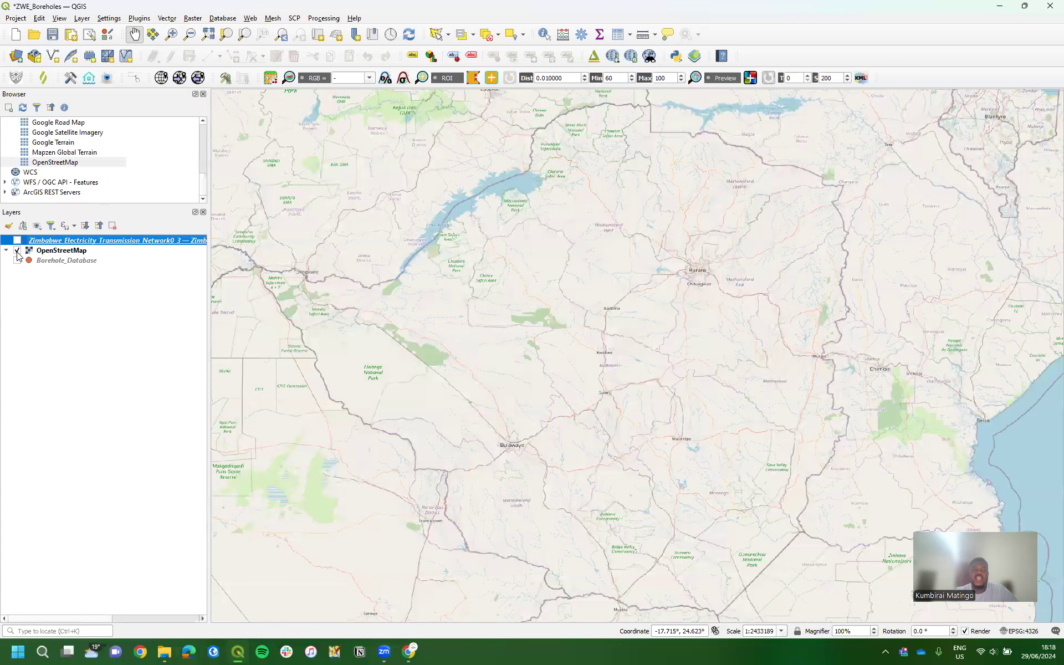
left_click(18, 260)
left_click_drag(72, 262, 70, 248)
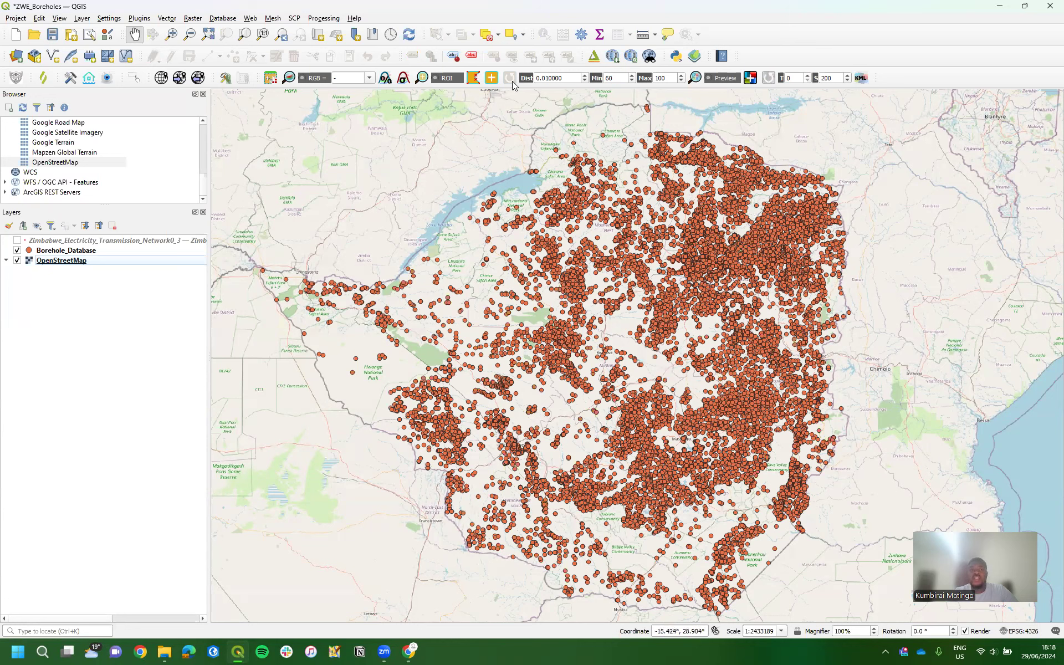
left_click(429, 54)
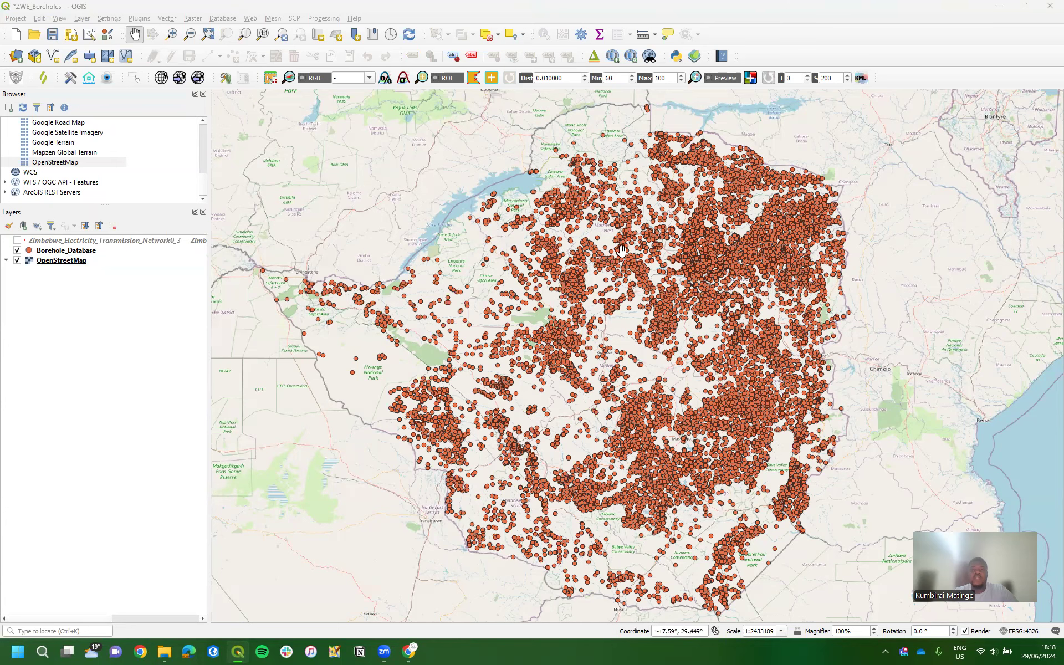
left_click_drag(563, 254, 491, 281)
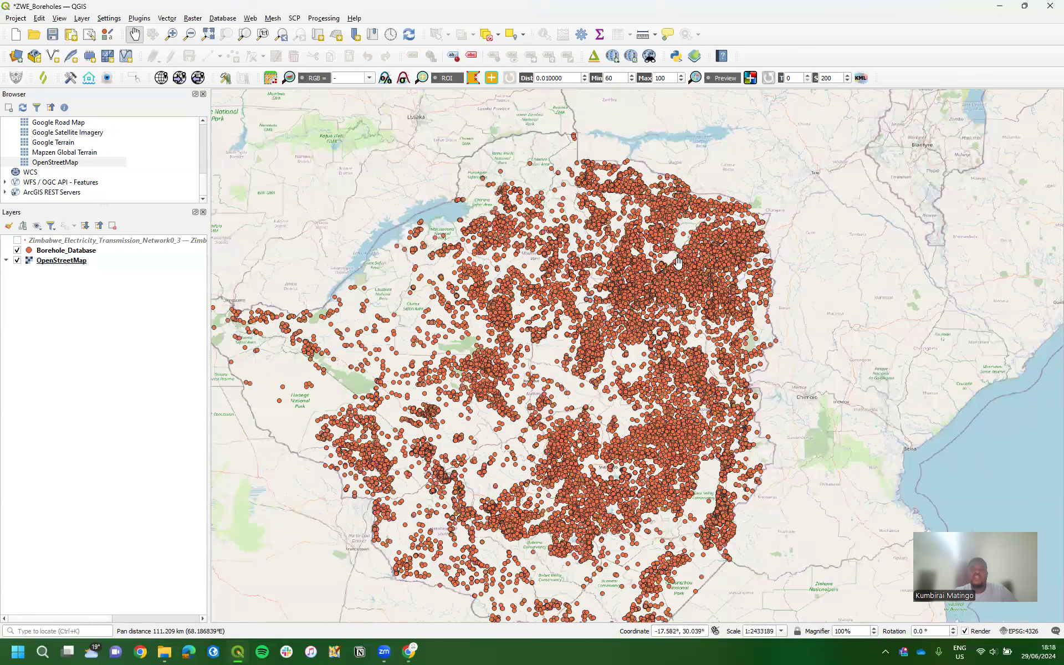
left_click_drag(597, 306, 677, 278)
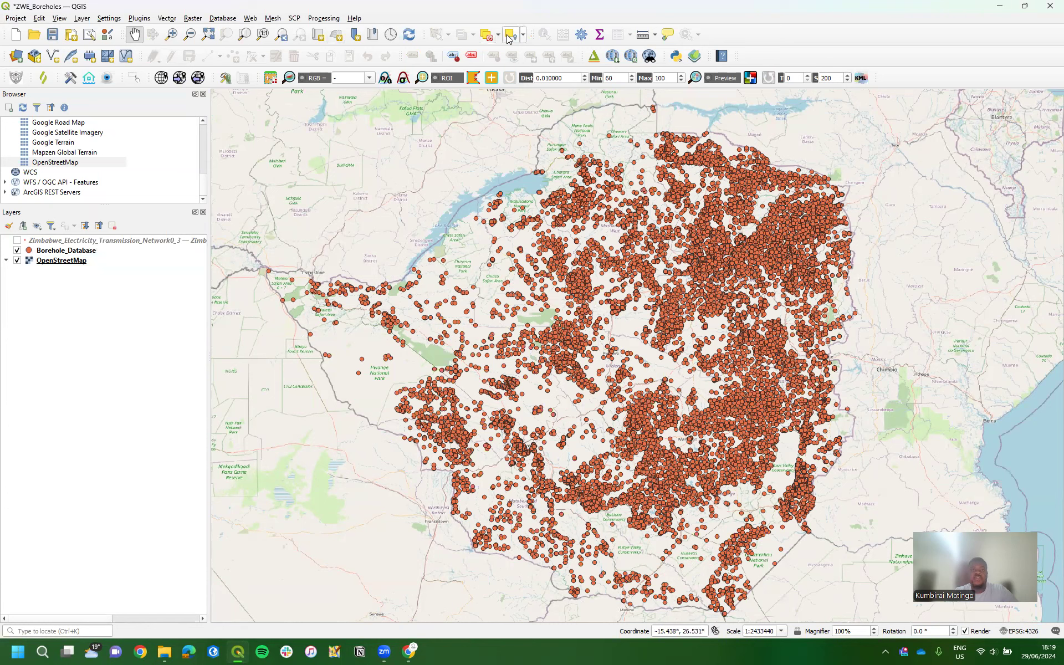
left_click(524, 36)
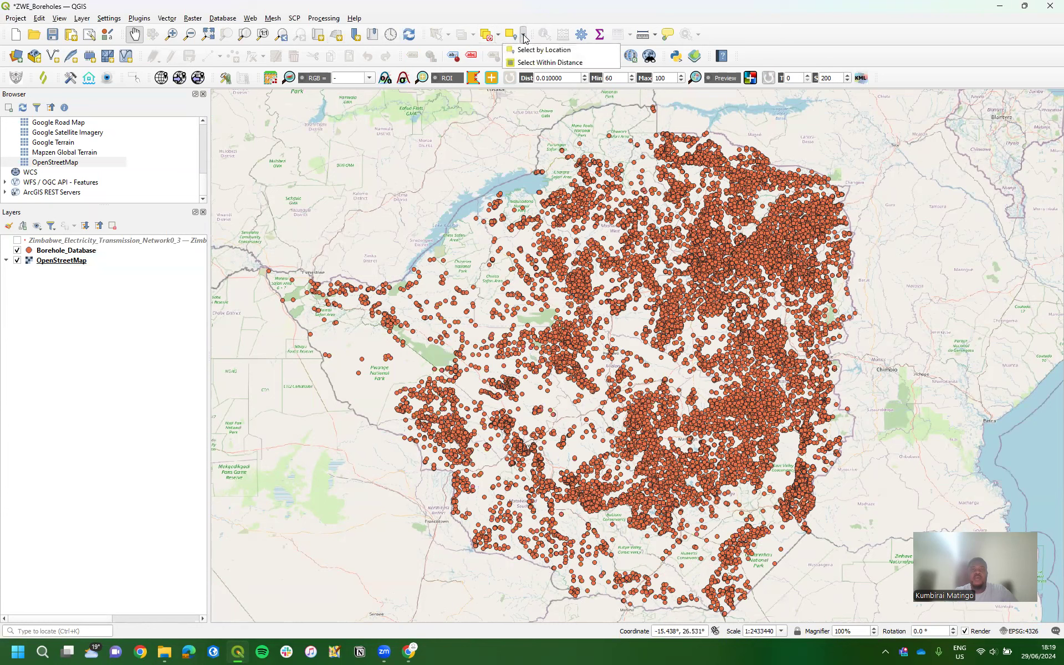
left_click(479, 22)
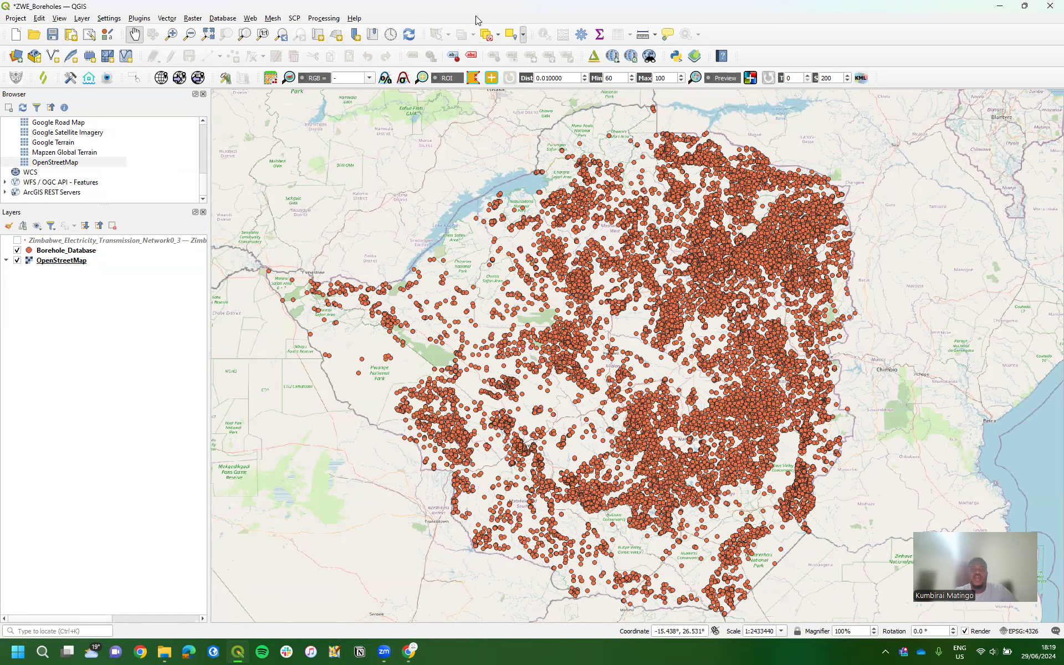
Select the Borehole_Database points in the far west of Zimbabwe, around Hwange National Park, by enclosing them in a six-cornered selection polygon.
left_click(57, 251)
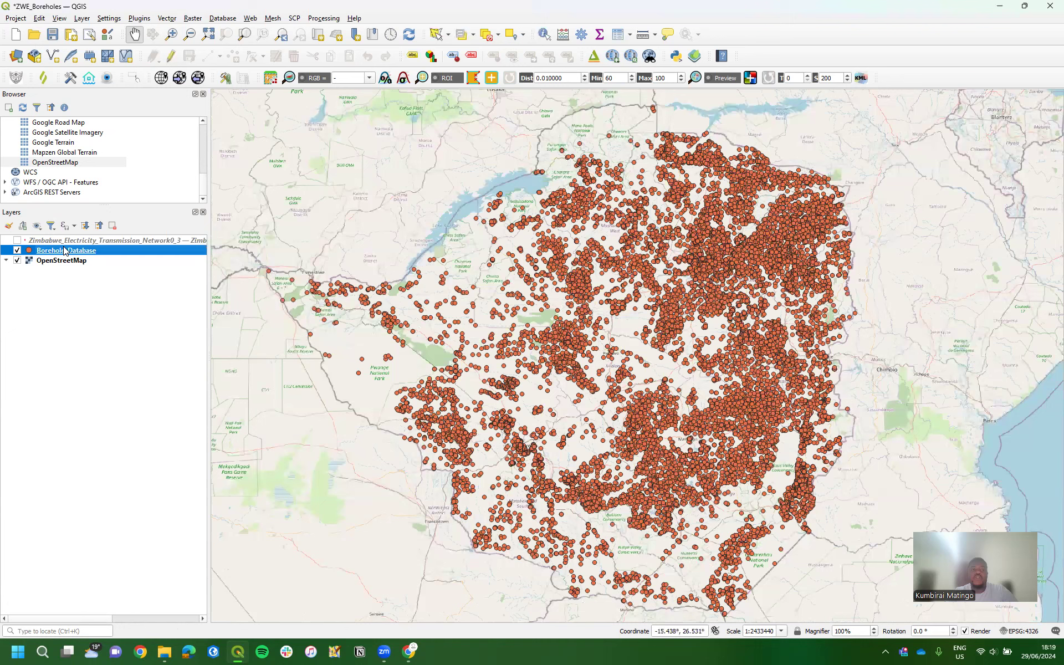
left_click(435, 34)
left_click(474, 35)
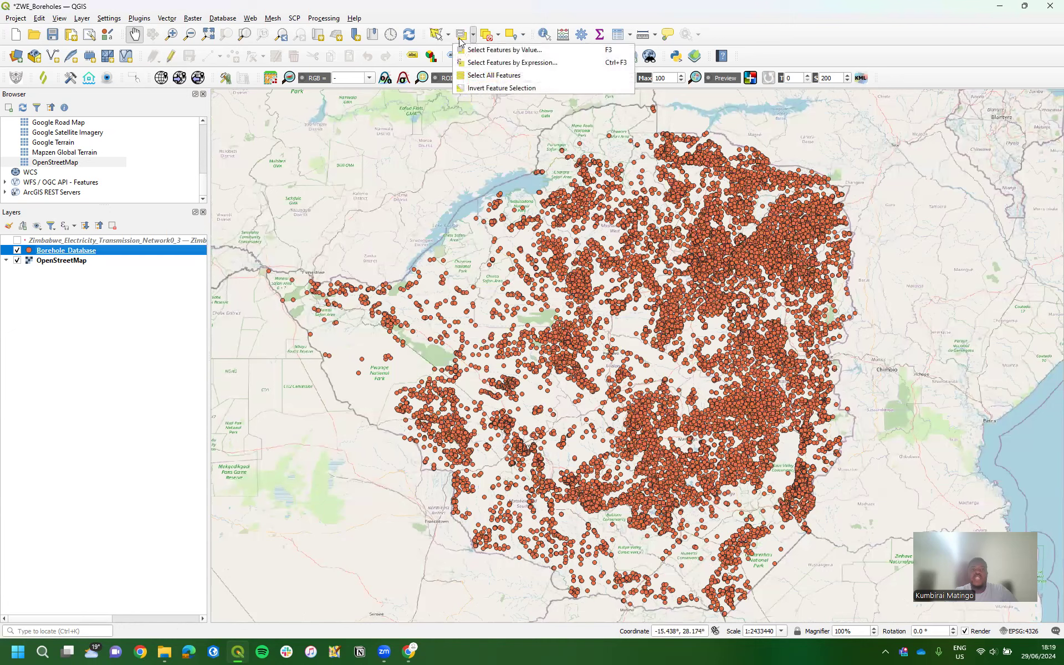
left_click(448, 34)
left_click(448, 35)
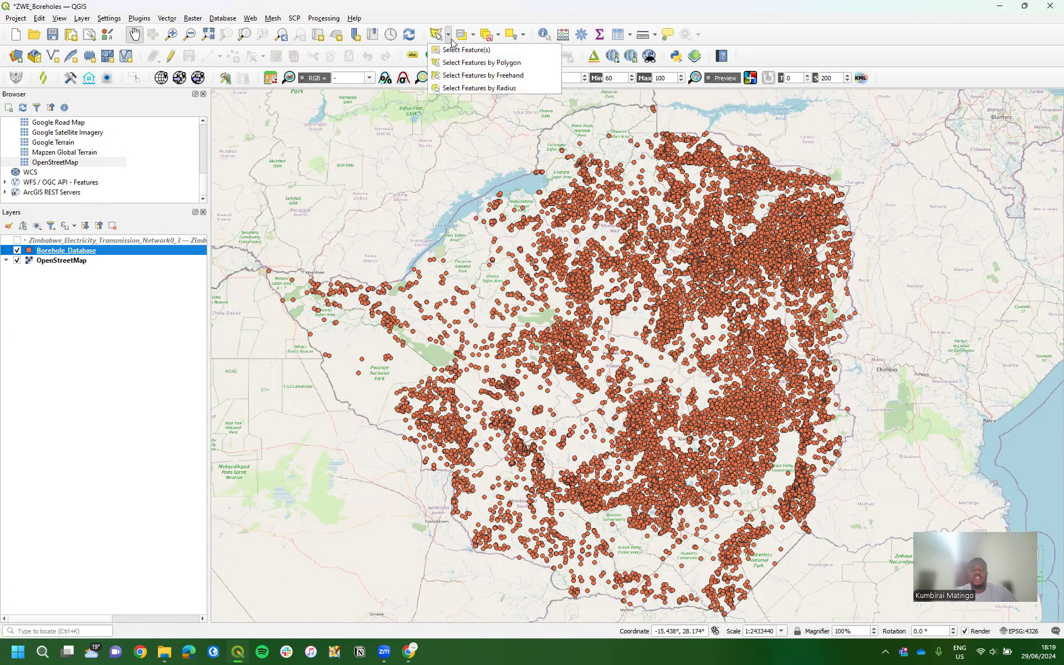
left_click(473, 63)
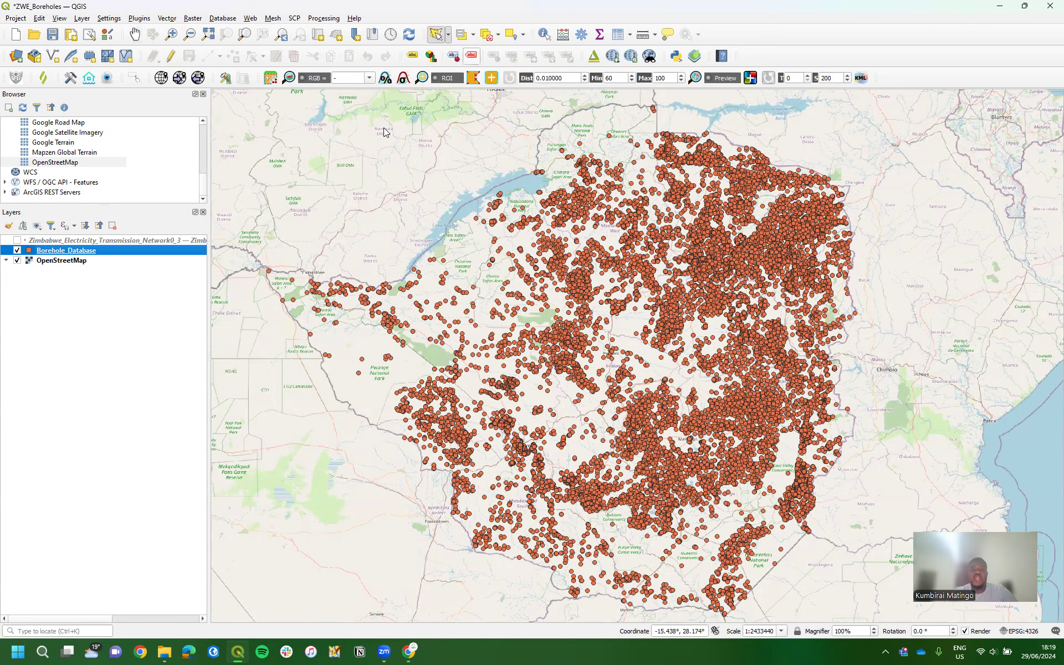
left_click(245, 239)
left_click(376, 240)
left_click(416, 304)
left_click(415, 367)
left_click(380, 387)
left_click(268, 366)
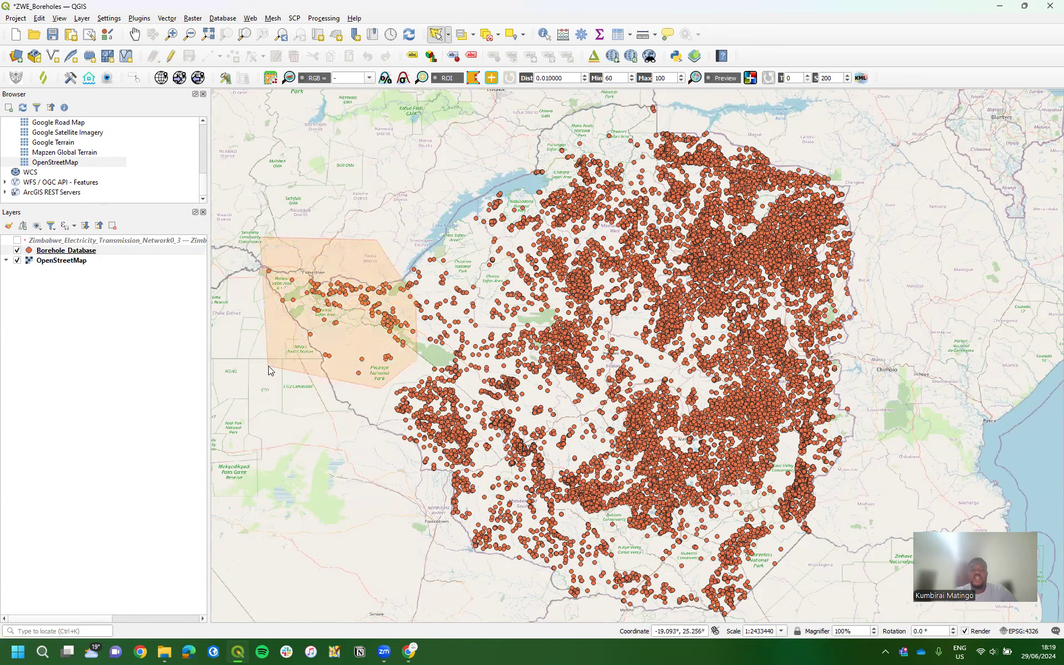
right_click(229, 265)
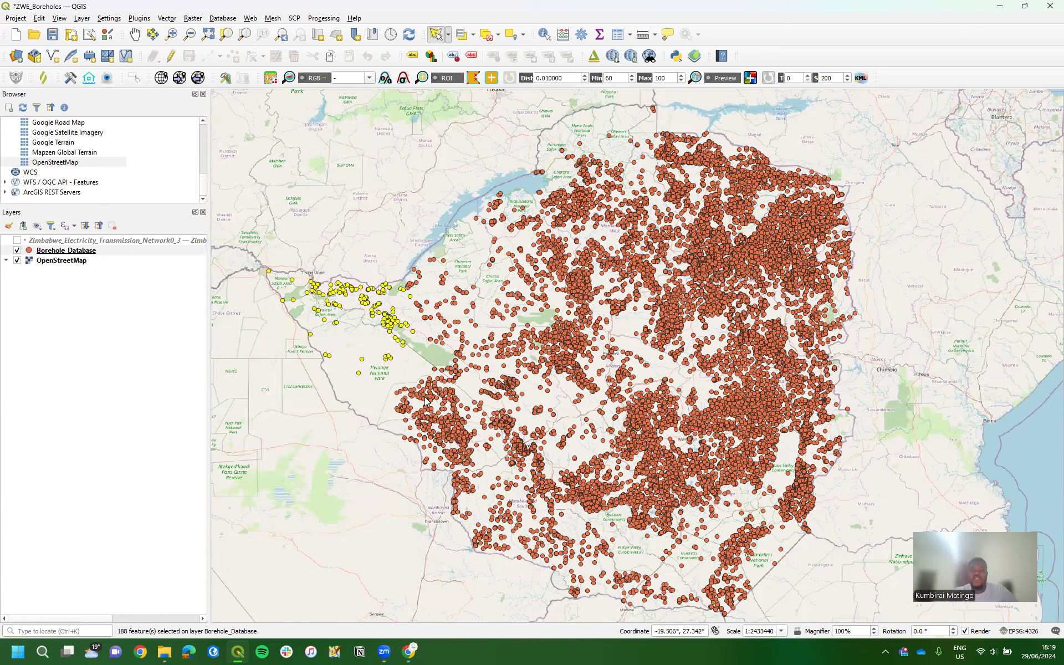
Start exporting the Borehole_Database layer with Save Features As and set the output format to ESRI Shapefile.
left_click(79, 252)
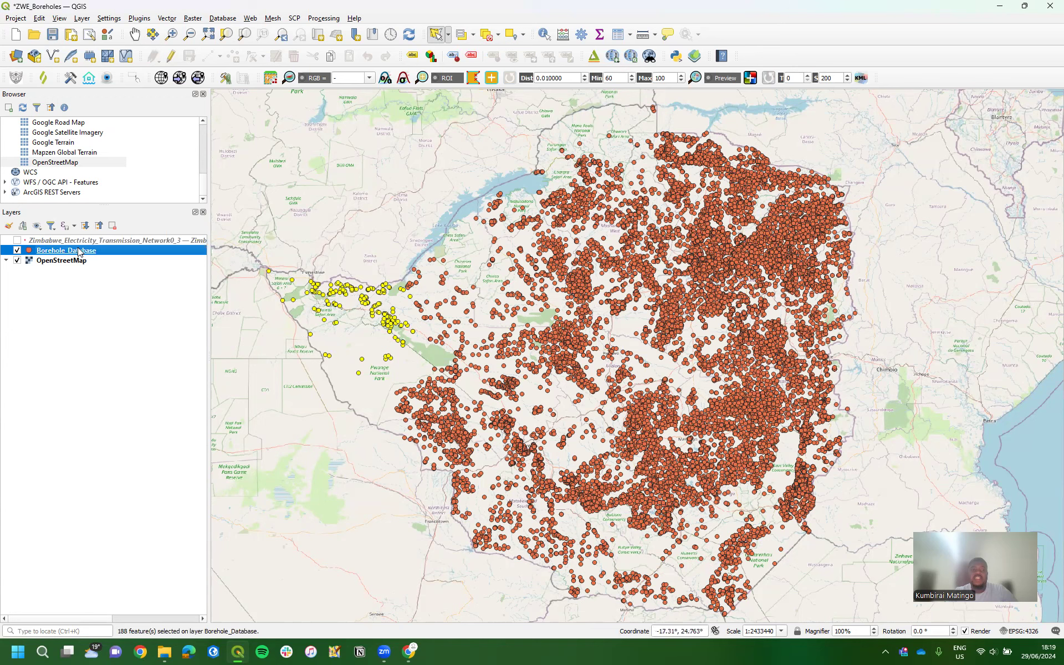
right_click(79, 252)
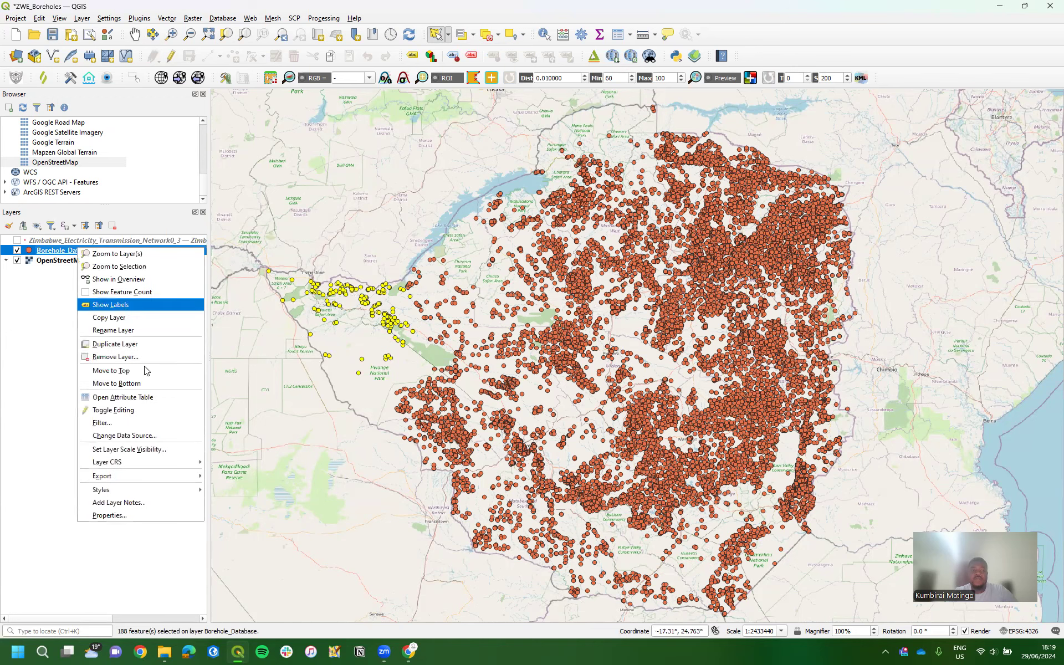
mouse_move(125, 478)
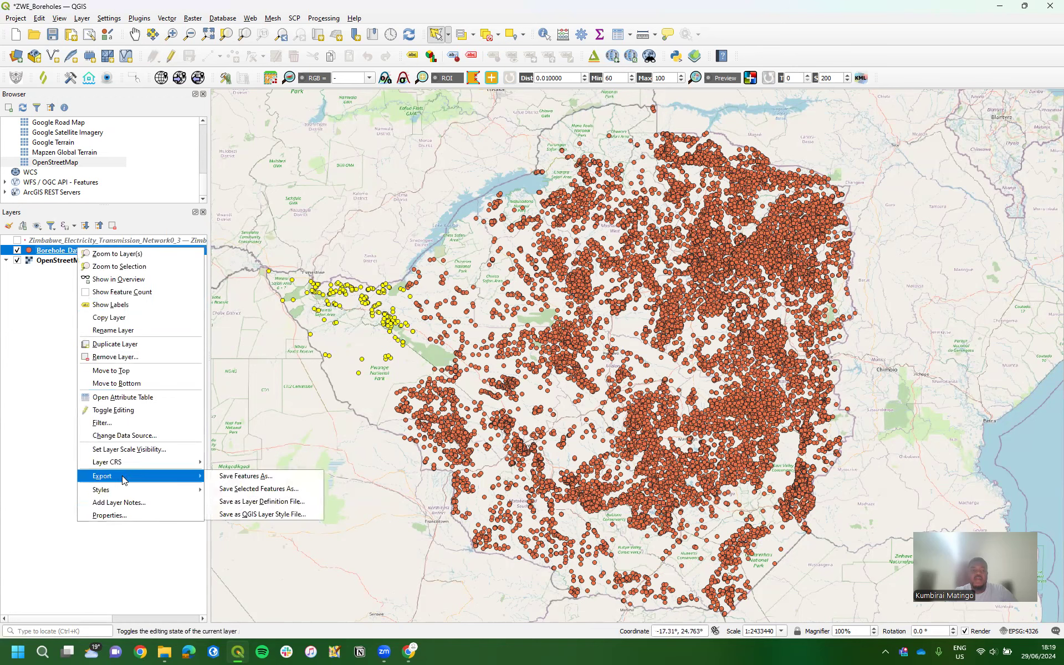
left_click(232, 475)
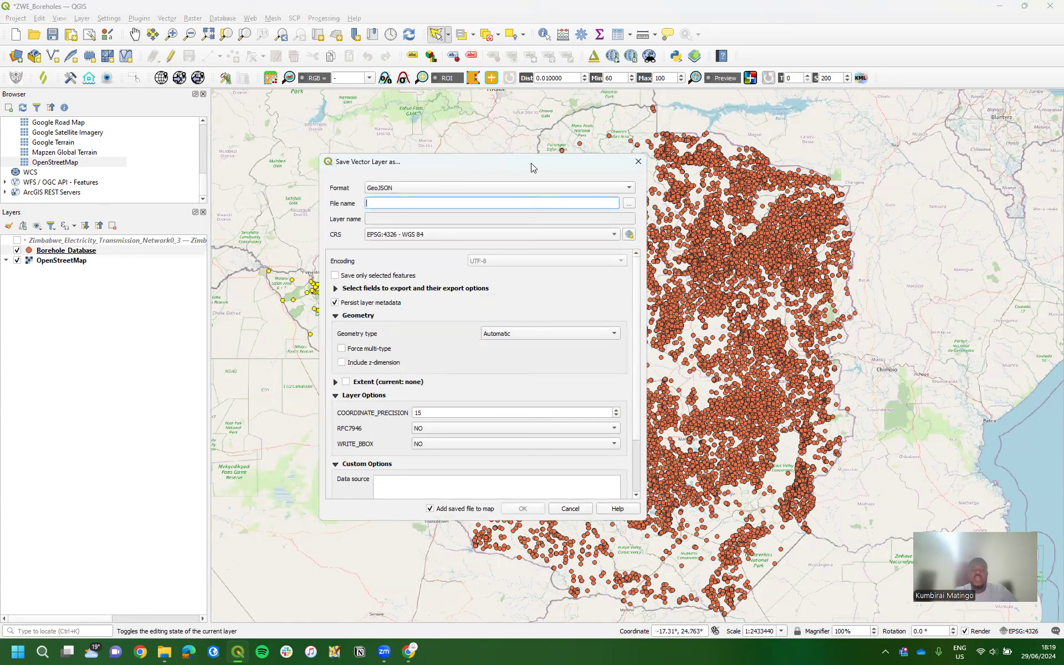
left_click(487, 187)
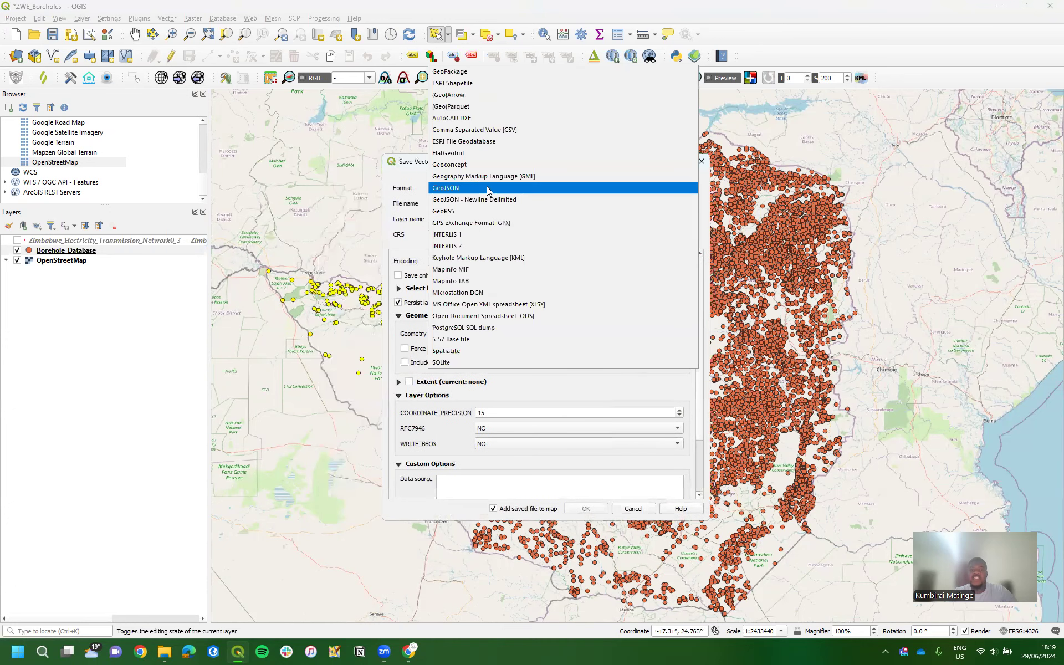
left_click(452, 83)
left_click_drag(519, 164, 494, 178)
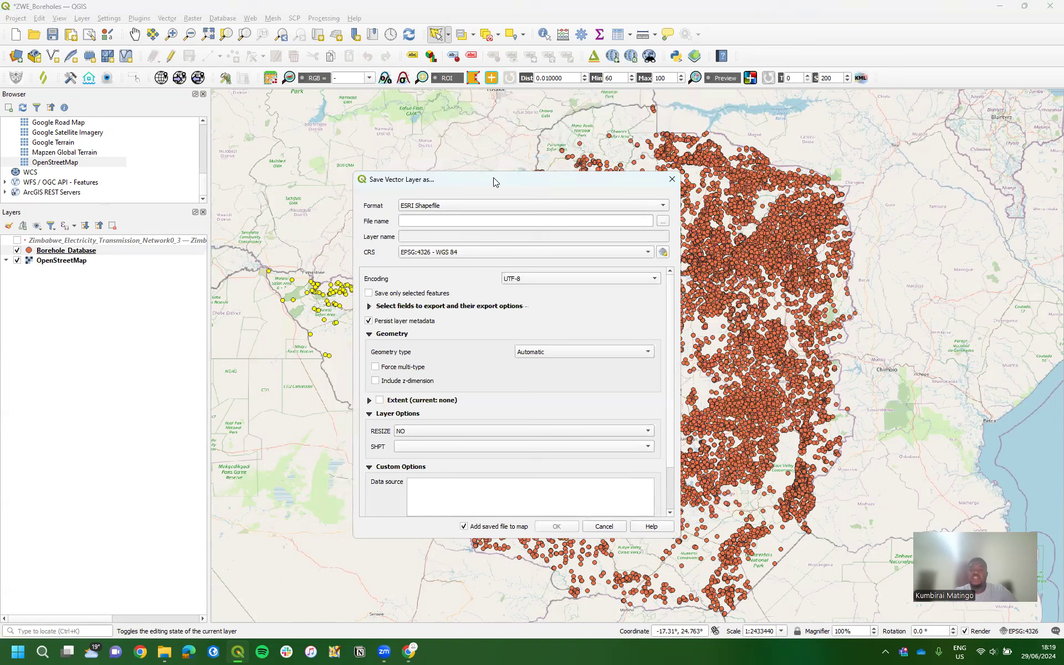
left_click(495, 204)
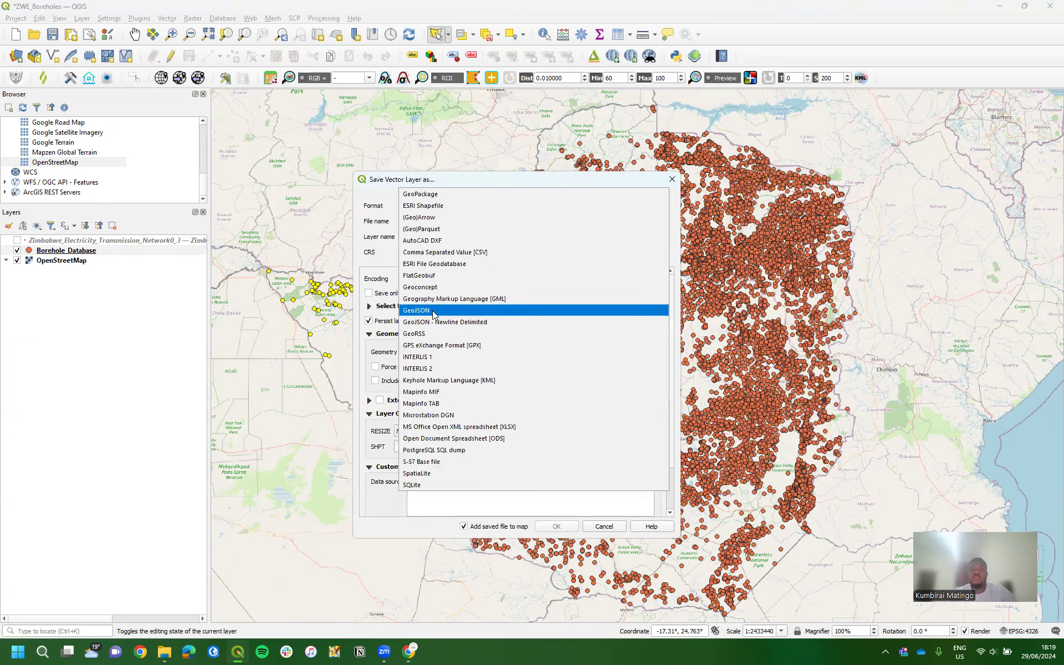
left_click(429, 206)
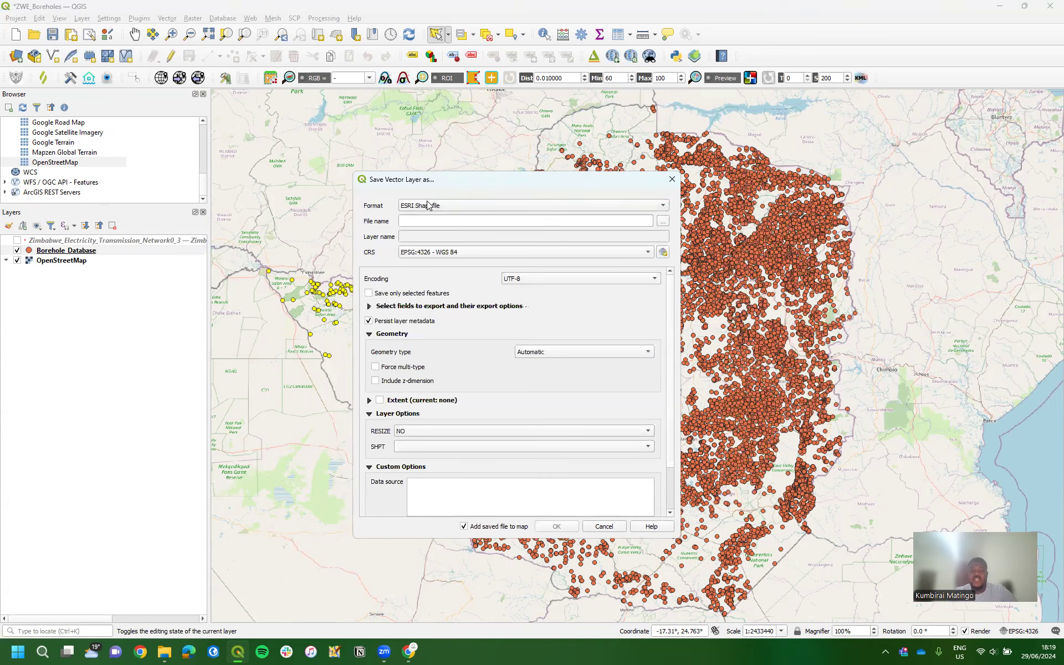
Browse for the shapefile's save location and open the ZimbabweGeoPortal folder inside Documents.
left_click(662, 221)
left_click_drag(491, 197, 506, 200)
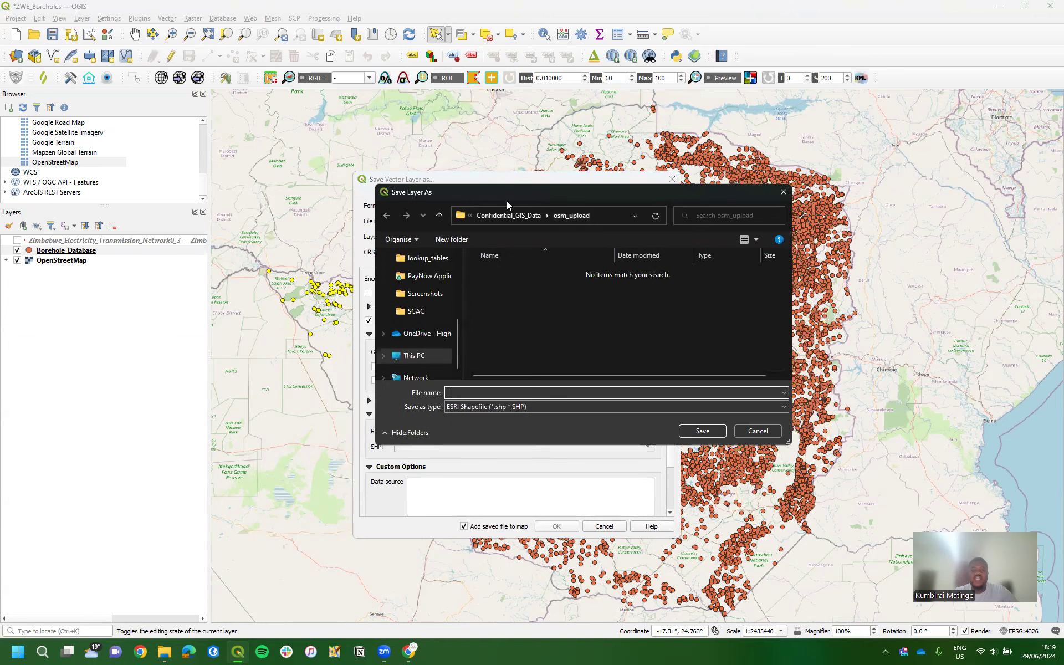
scroll(425, 320, "up", 5)
left_click(424, 333)
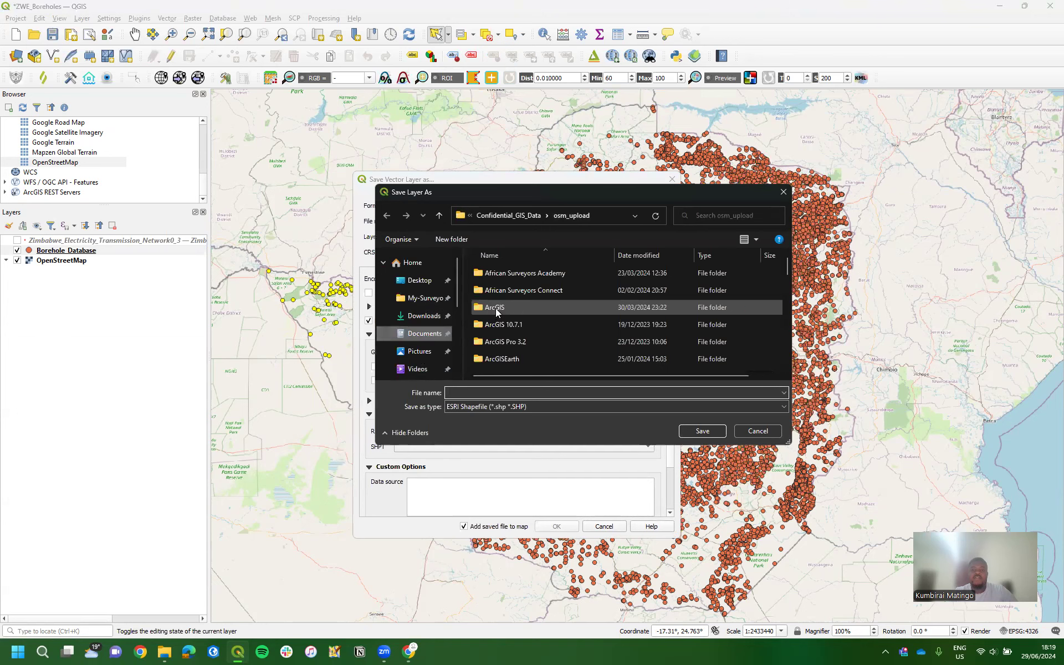
scroll(503, 292, "down", 10)
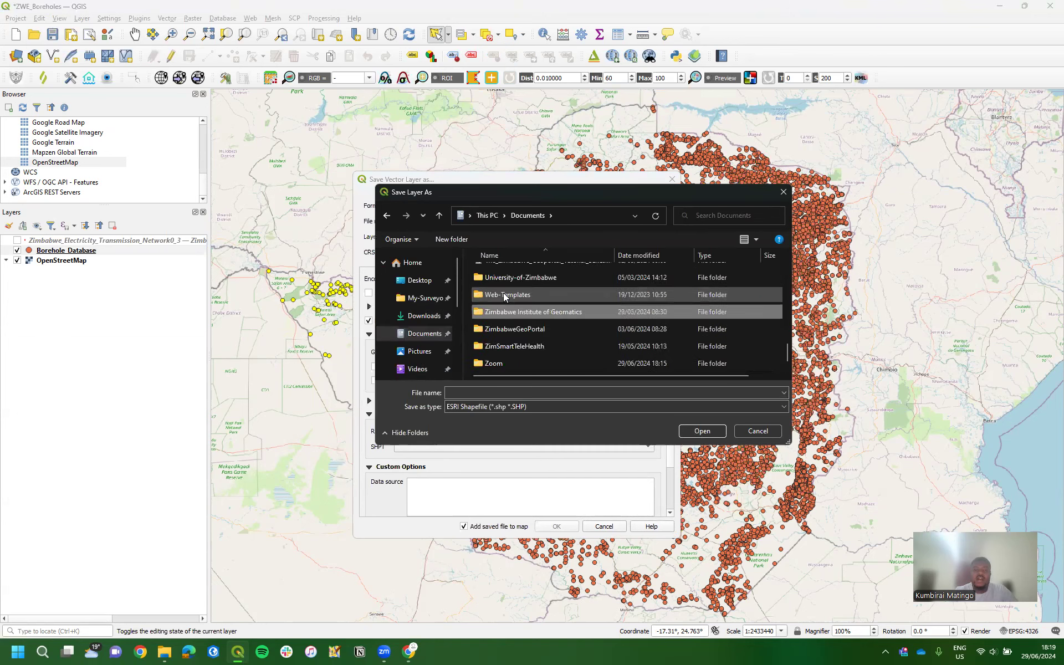
left_click(568, 312)
double_click(556, 327)
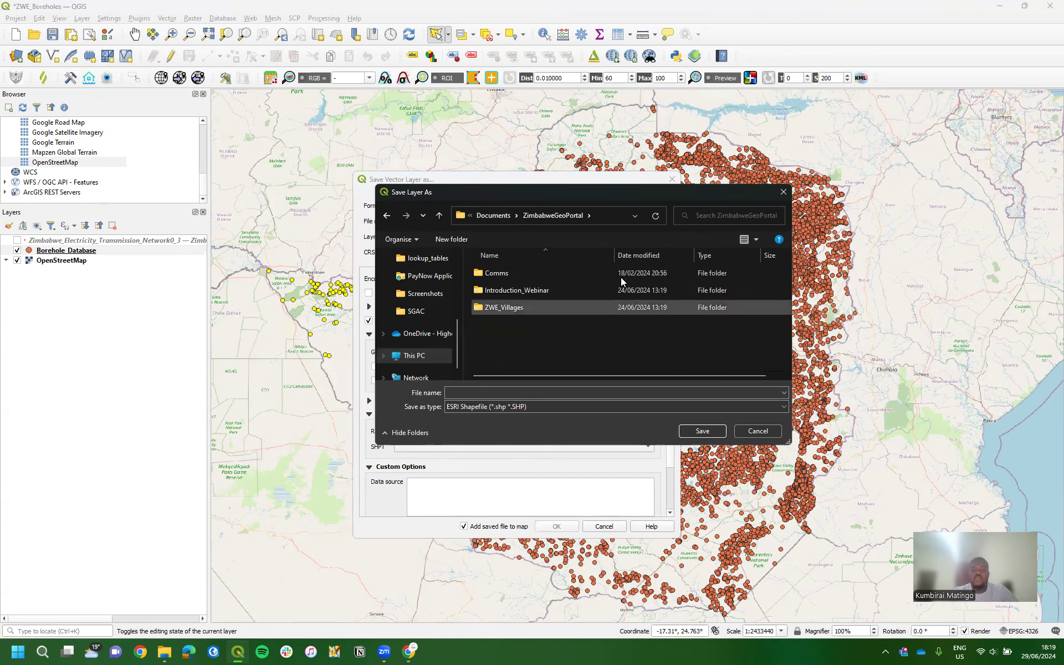
left_click_drag(598, 195, 601, 151)
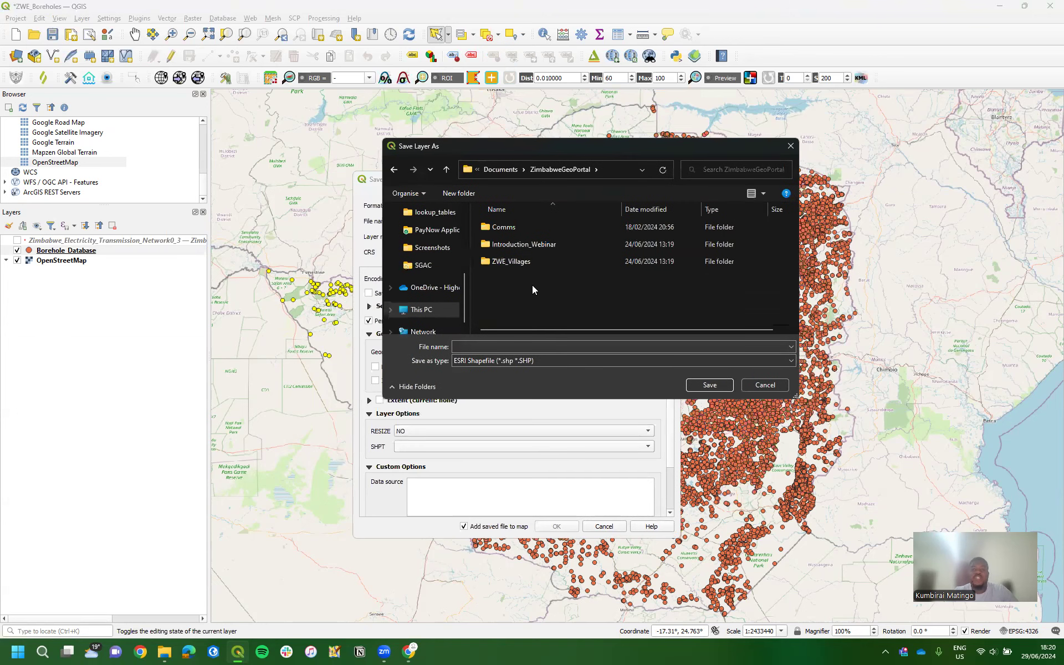
Create a new folder named SelectedBoreholes inside the ZimbabweGeoPortal folder.
left_click(464, 193)
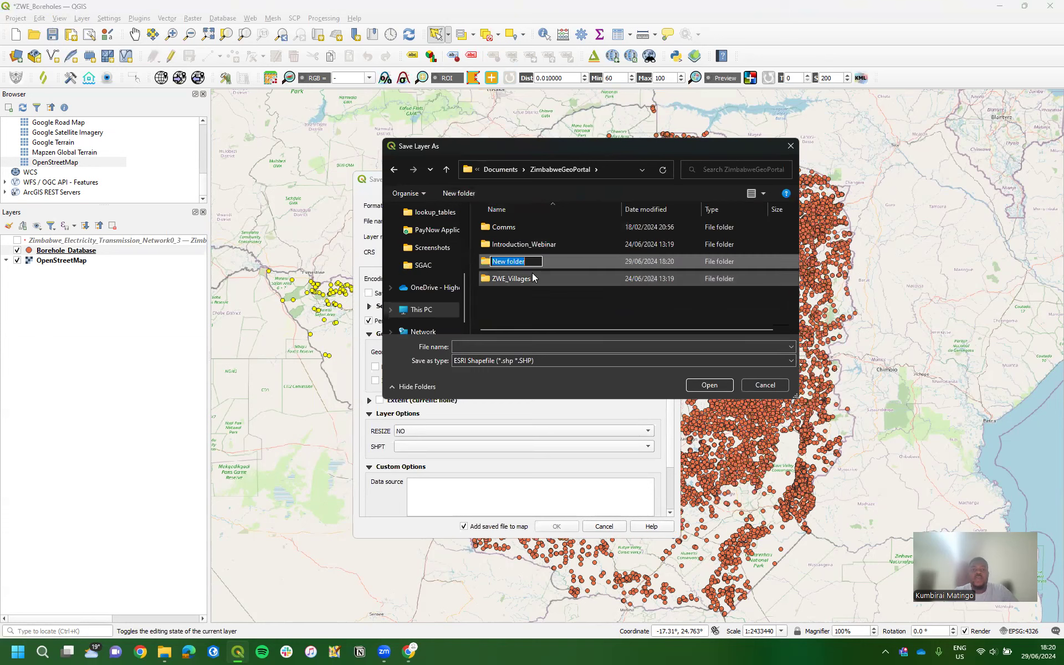
type("SelectedBoreholes")
key("Return")
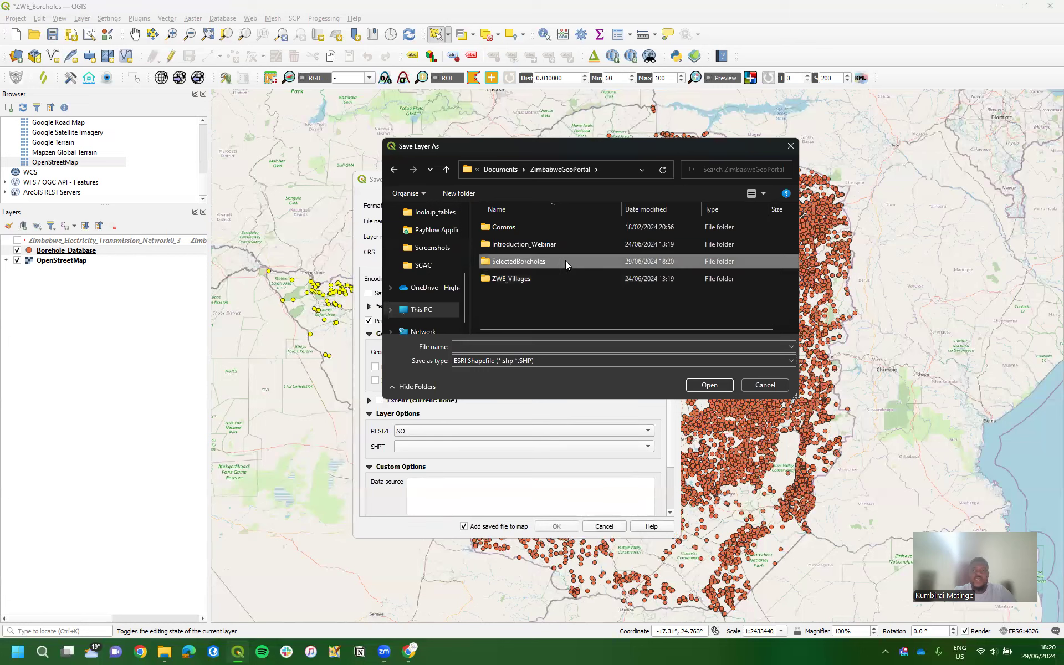
Set the export's output file to vicFalls_Hwange_WASH inside the SelectedBoreholes folder.
double_click(565, 261)
left_click(513, 345)
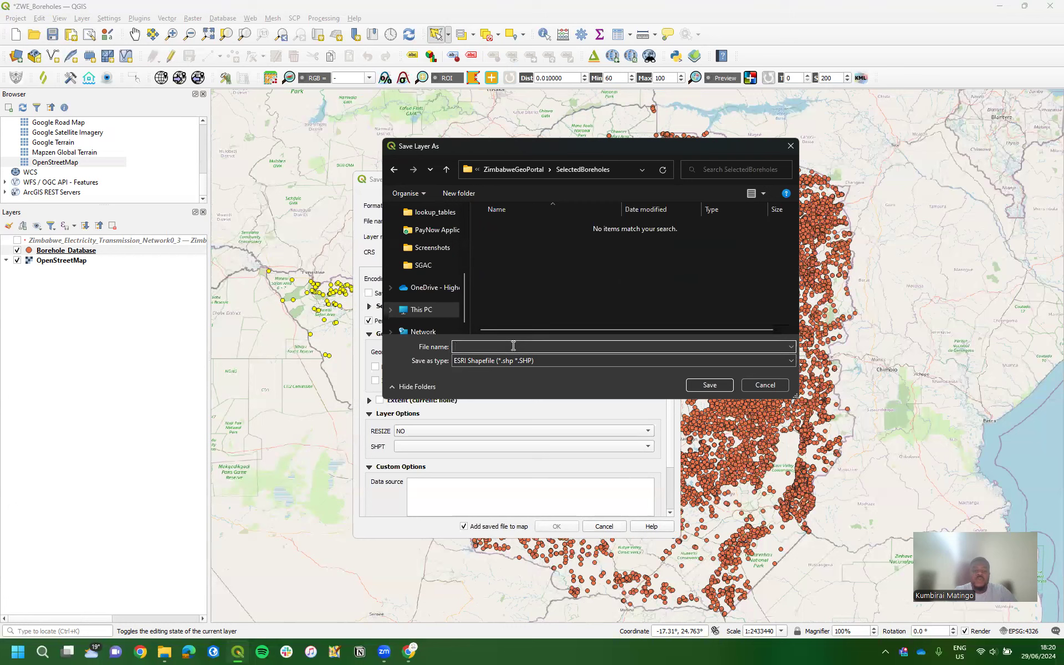
type("vicFalls_Hwandge_WASH")
left_click(709, 384)
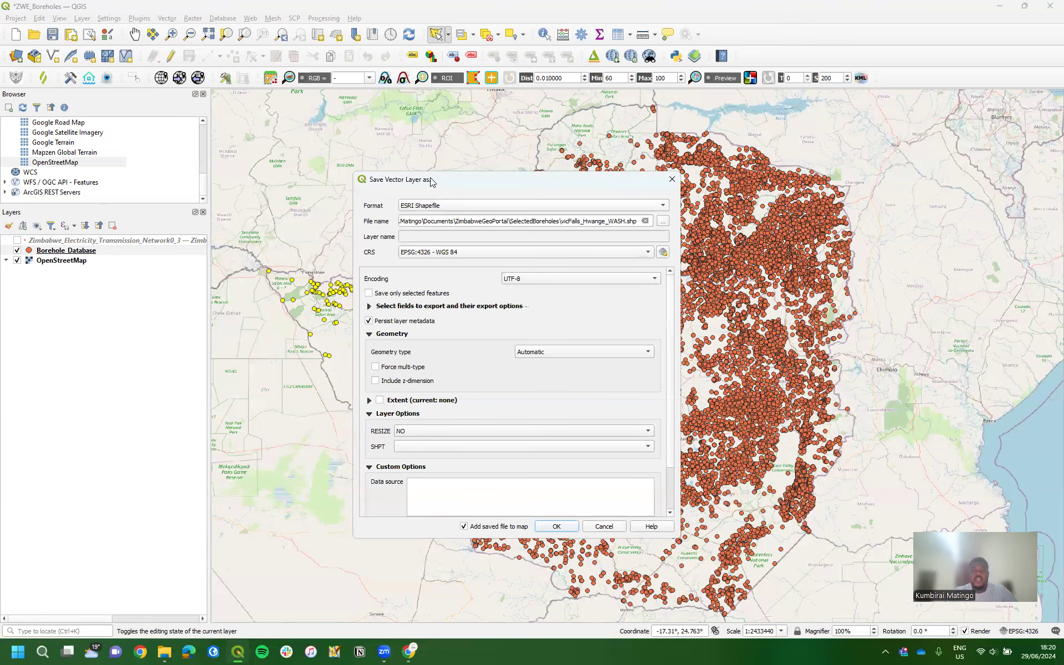
Limit the export to only the selected features and save the shapefile, adding it to the map.
left_click_drag(432, 182, 442, 139)
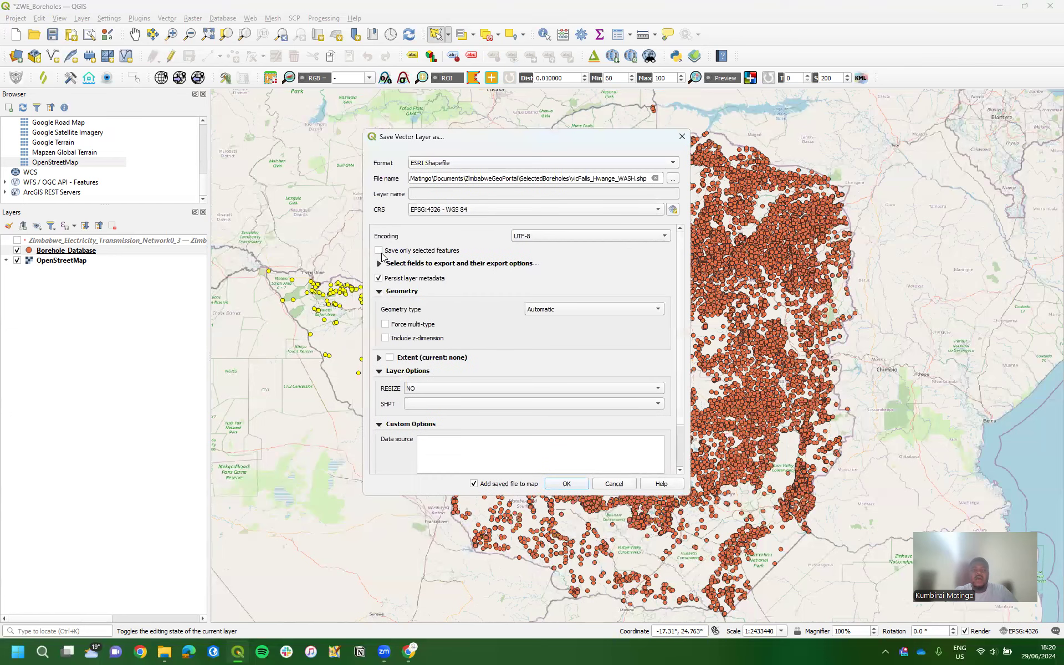
left_click(411, 254)
left_click_drag(574, 140, 679, 192)
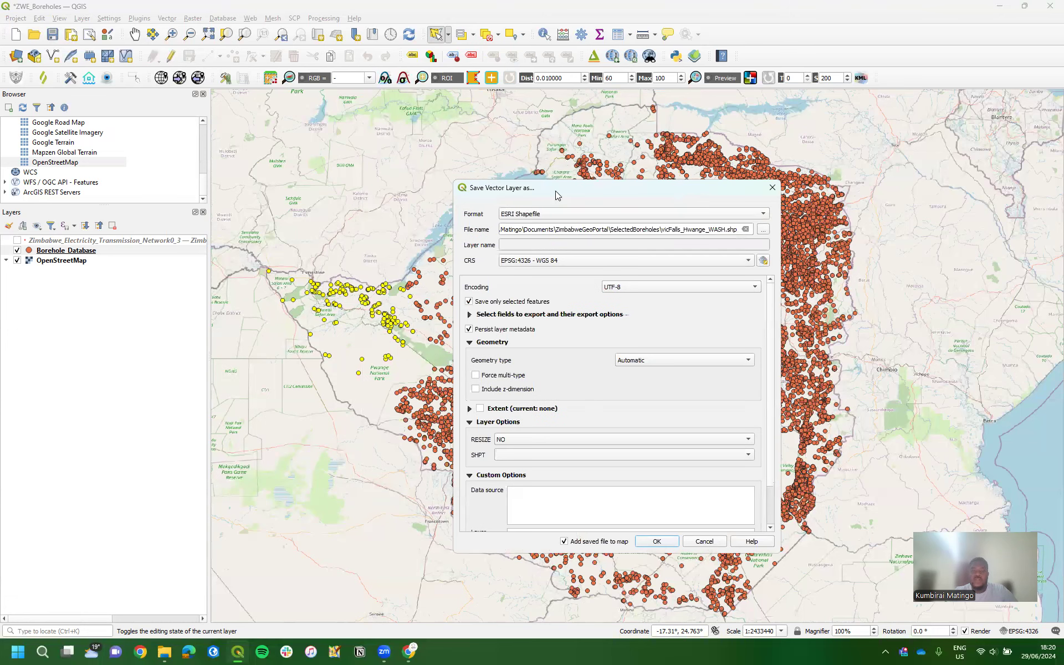
left_click_drag(556, 191, 538, 124)
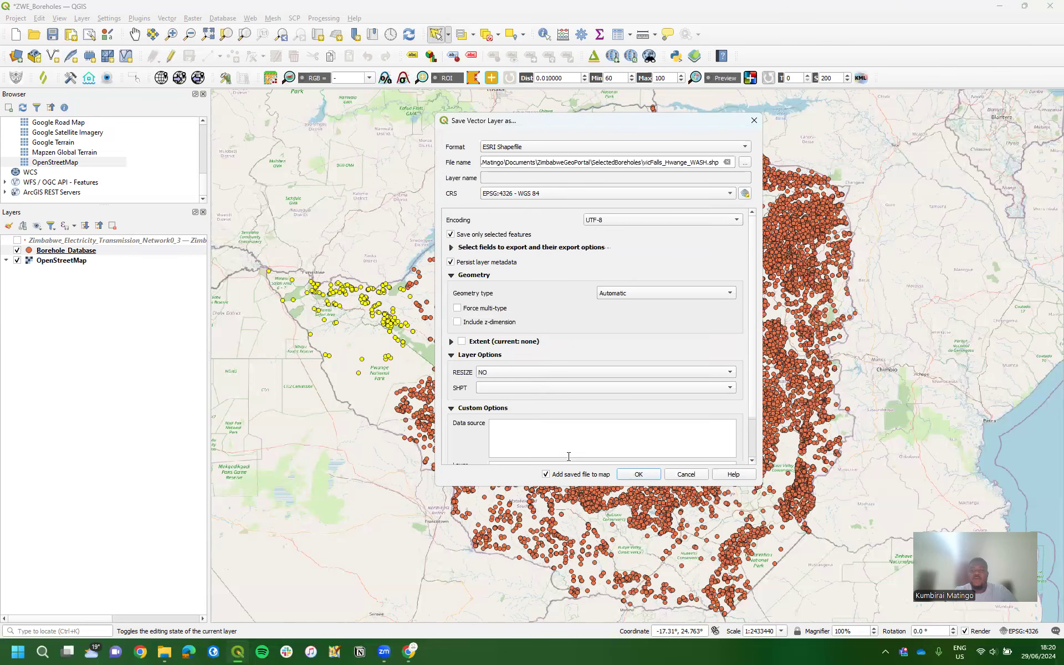
left_click(637, 474)
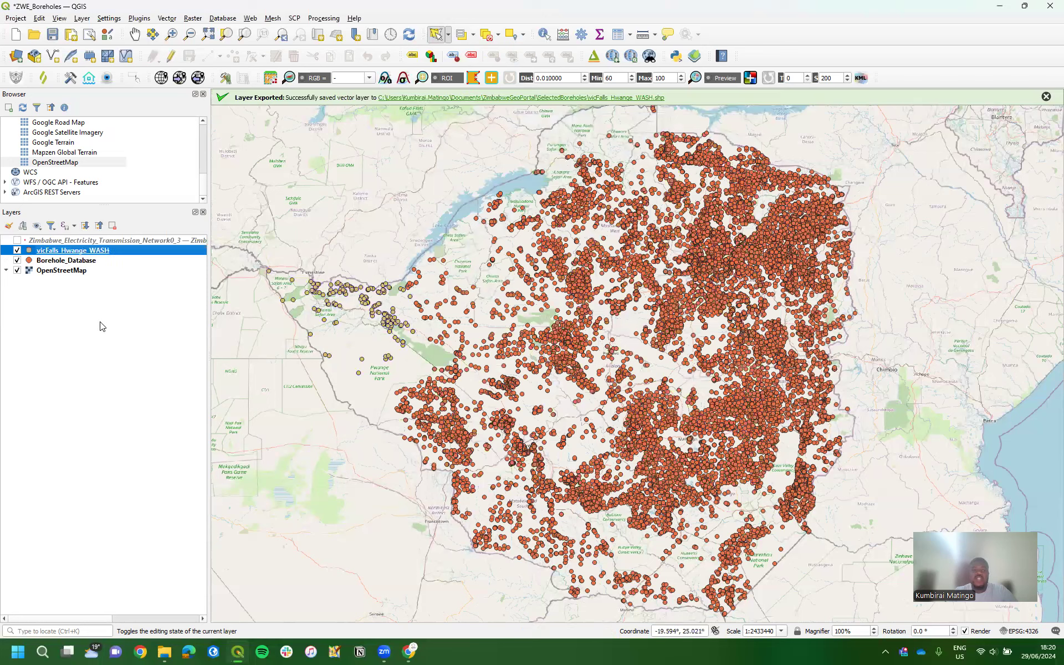
Hide the Borehole_Database layer and remove the vicFalls_Hwange_WASH layer from the project.
left_click(17, 260)
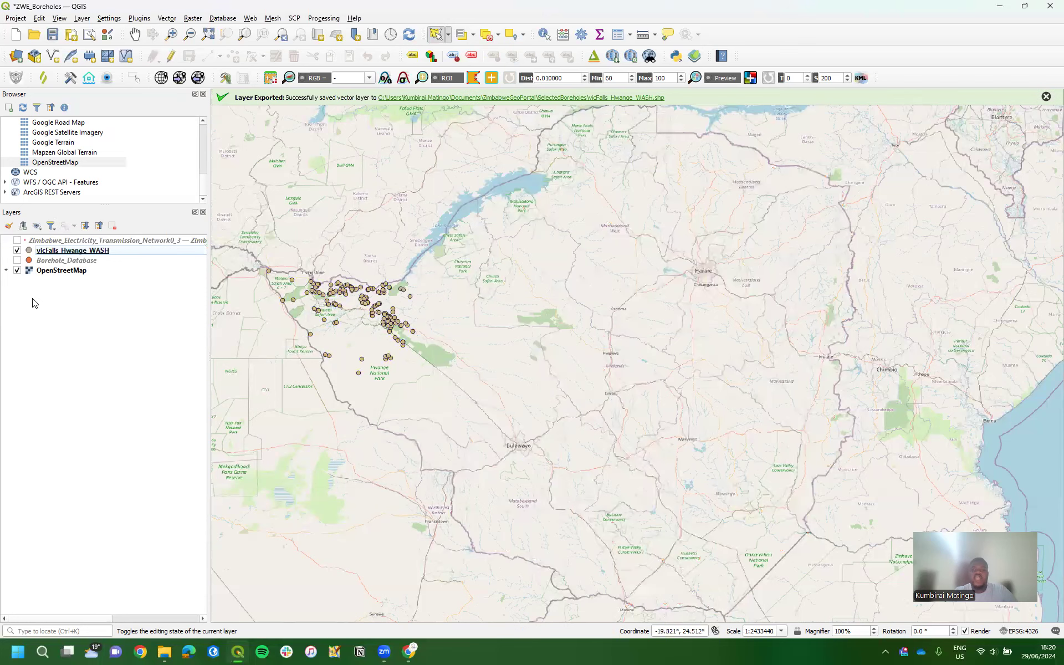
left_click(73, 251)
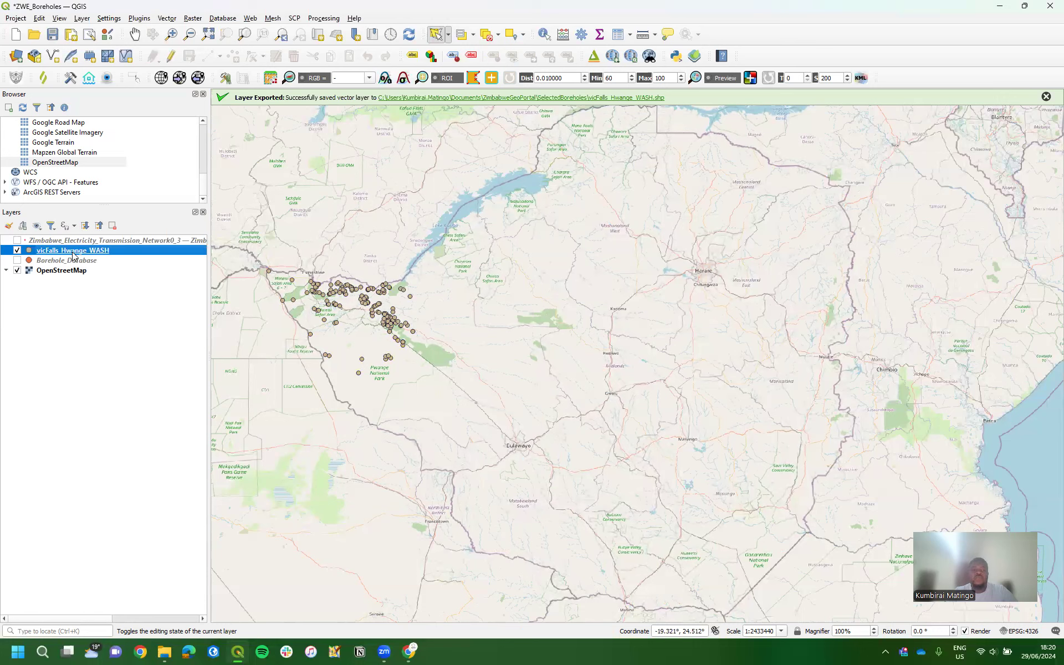
left_click(113, 226)
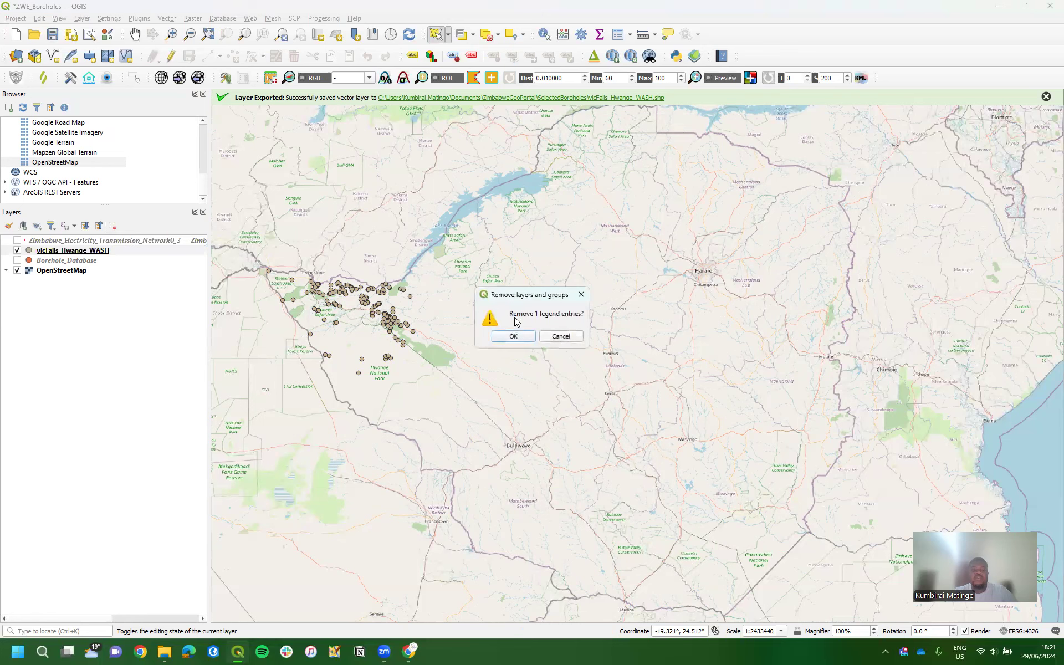
left_click(520, 338)
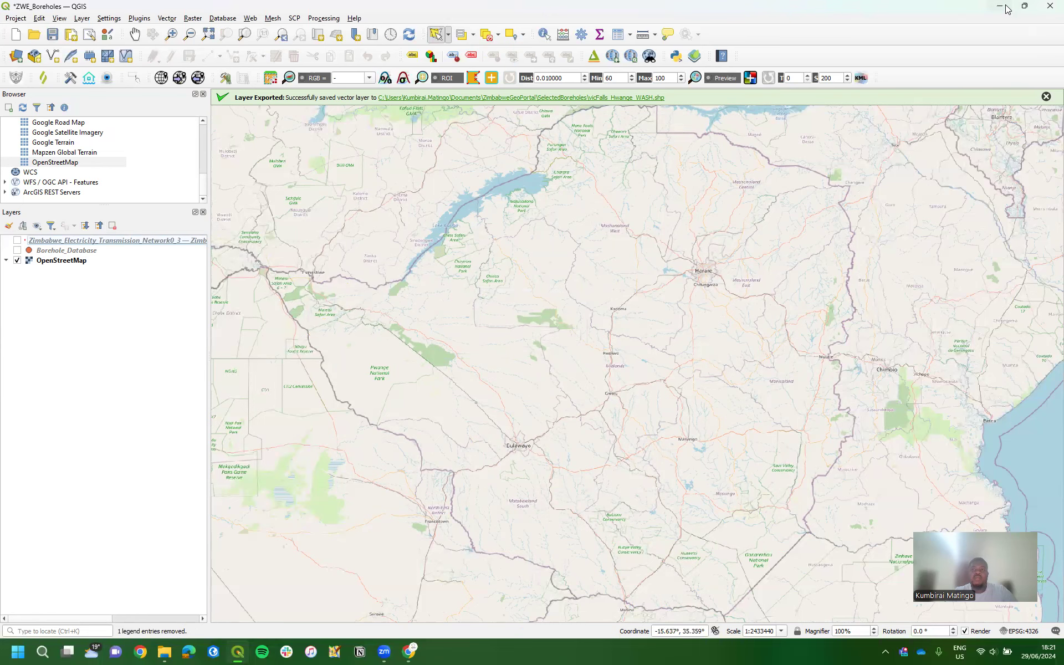
Switch to File Explorer and open the SelectedBoreholes folder under Documents > ZimbabweGeoPortal.
left_click(1024, 5)
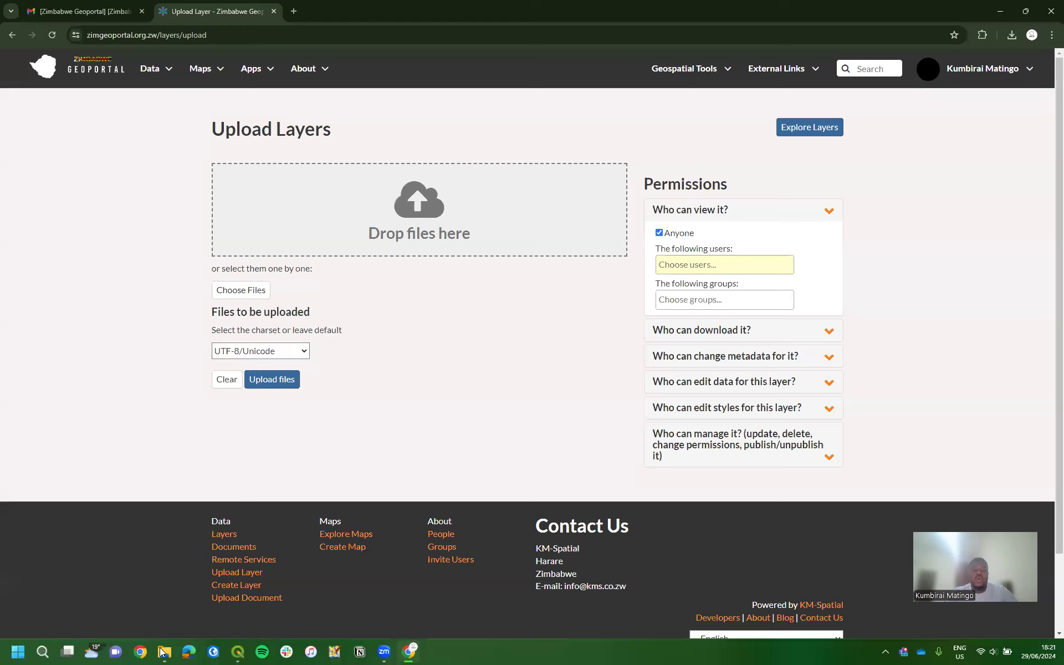
left_click(58, 588)
double_click(334, 269)
left_click(56, 161)
key("z")
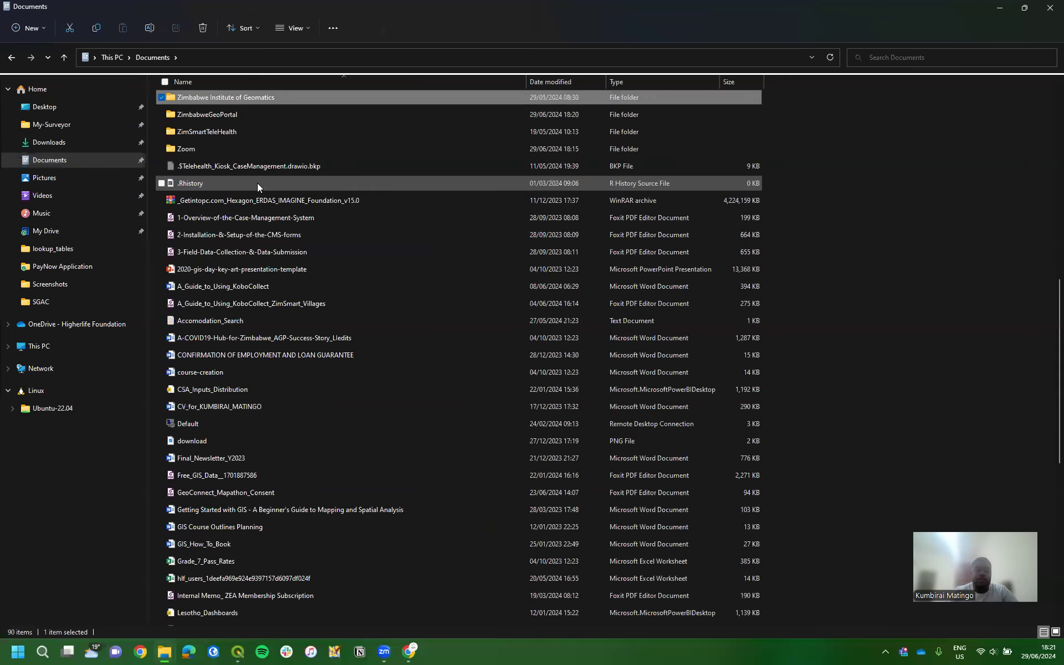
double_click(243, 111)
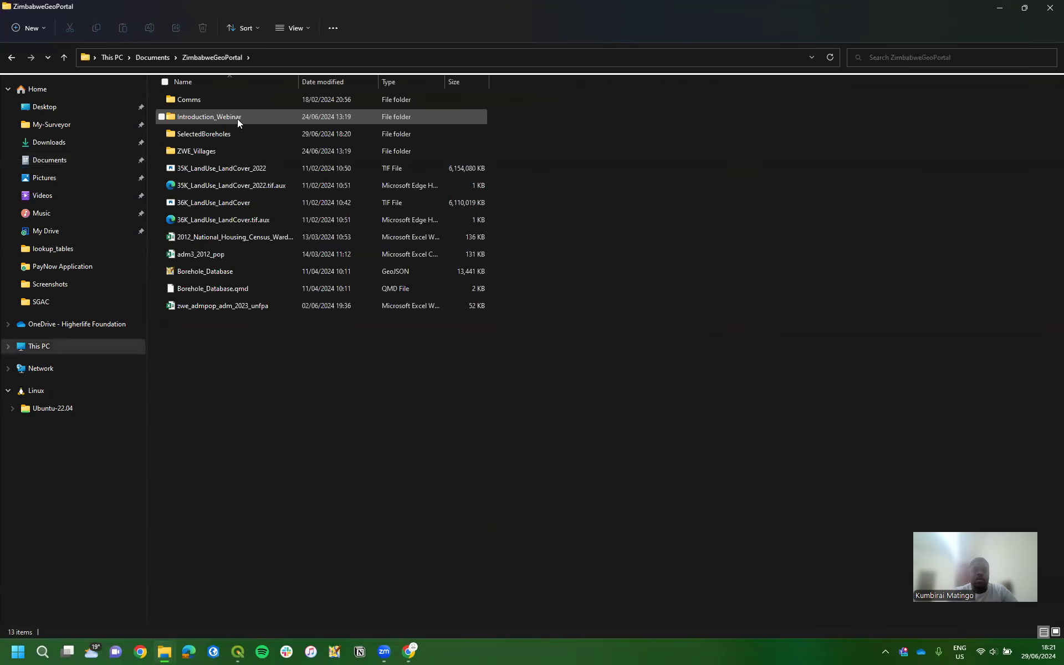
left_click(212, 135)
double_click(212, 135)
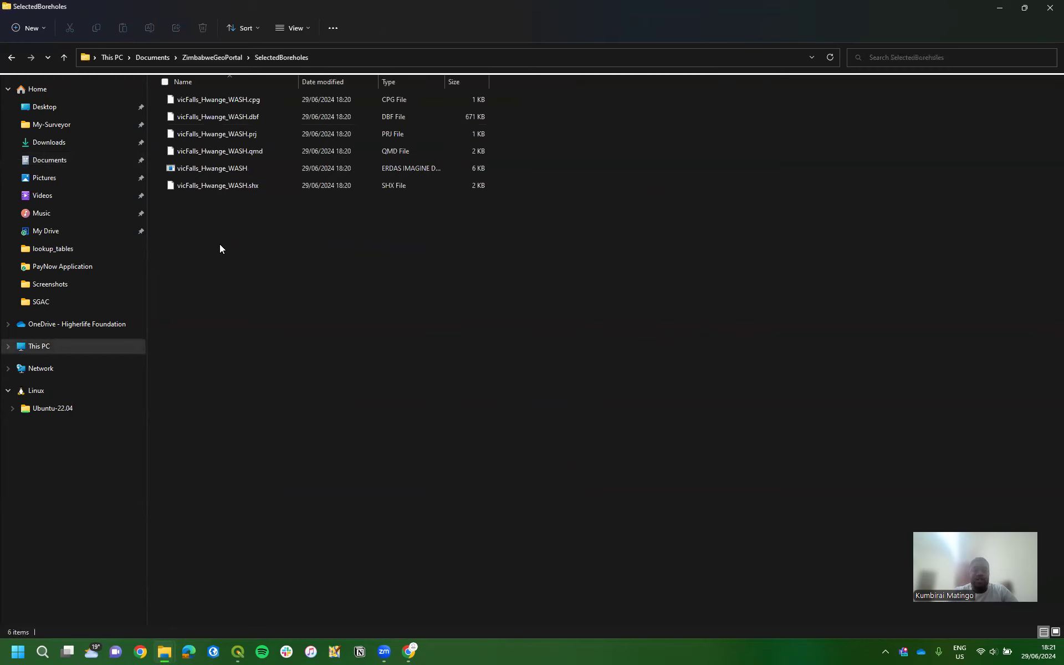
Compress all the exported vicFalls_Hwange_WASH files together into a ZIP archive named vicFalls_Hwange_WASH.
left_click_drag(209, 248, 206, 95)
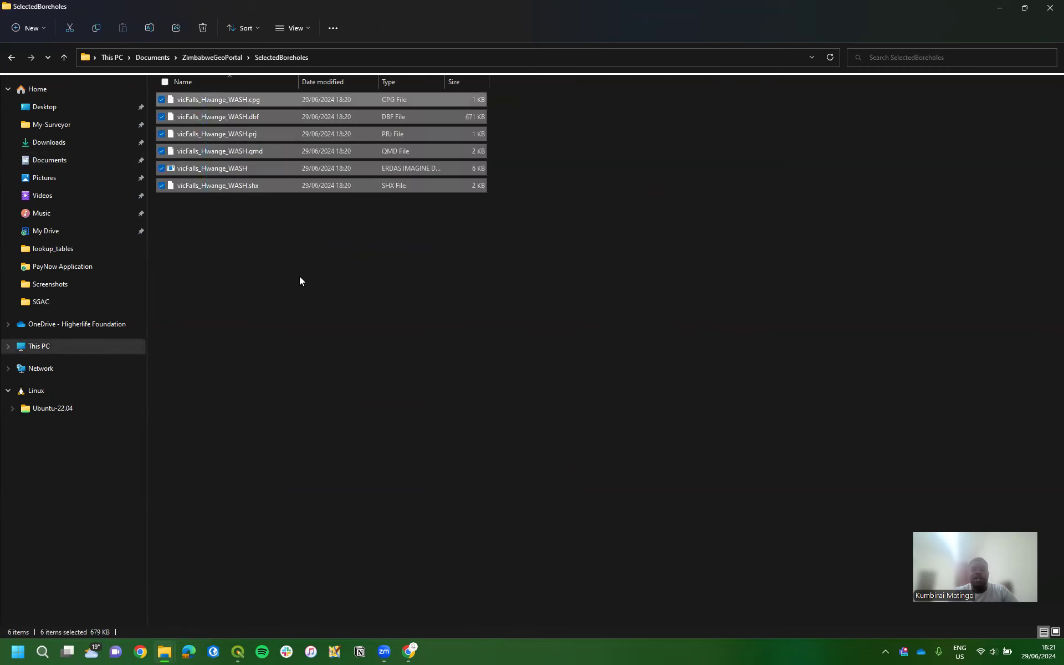
left_click(243, 208)
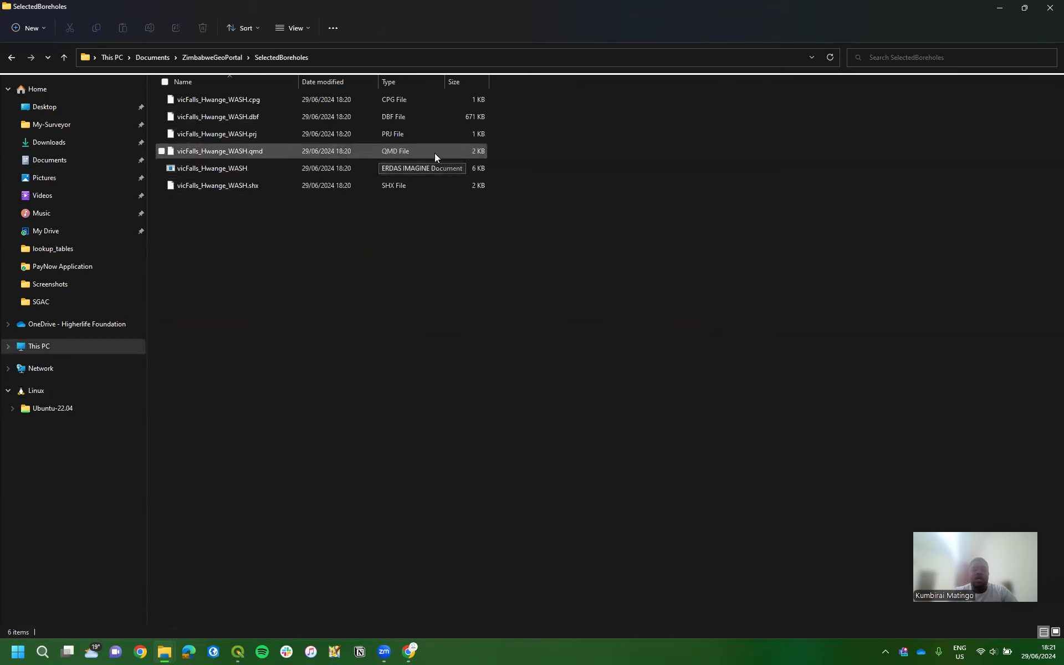
left_click(407, 173)
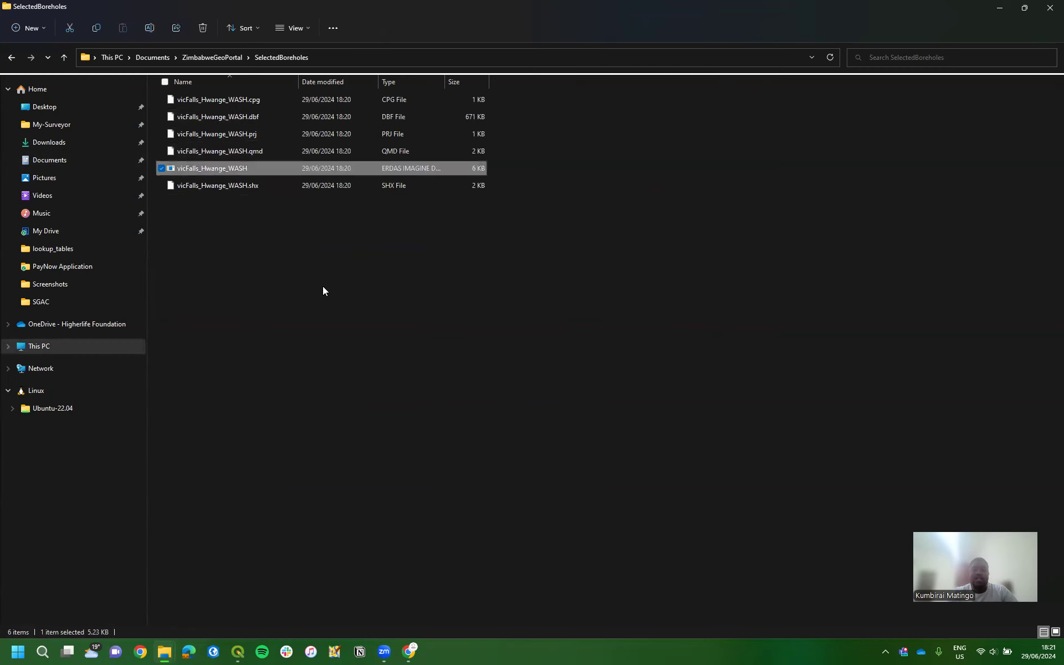
left_click(218, 233)
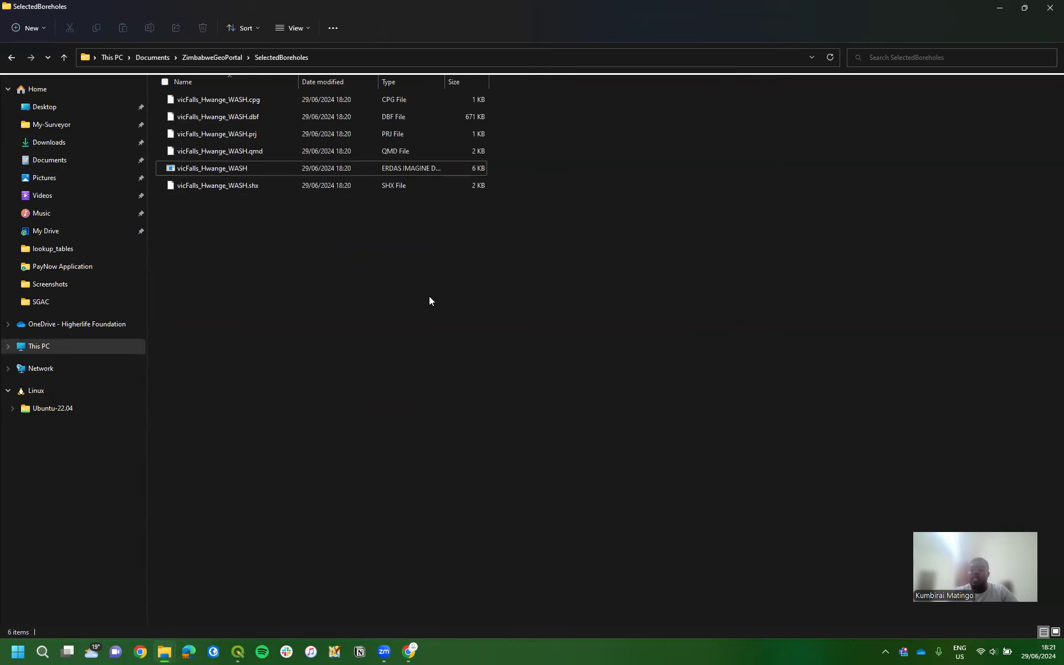
left_click_drag(243, 233, 224, 119)
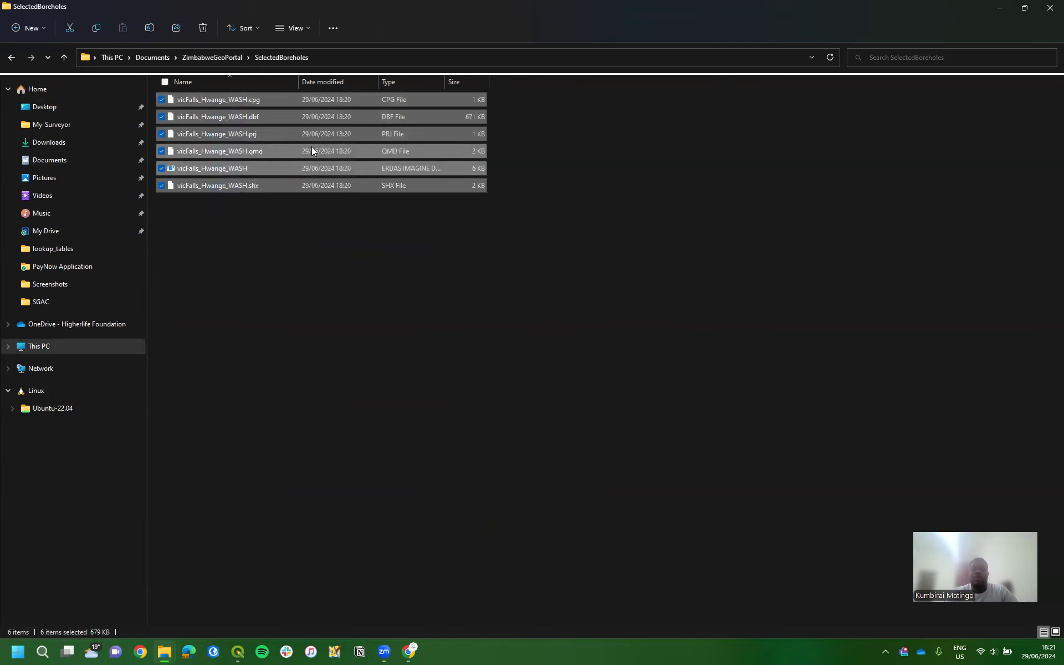
left_click(333, 27)
left_click(290, 75)
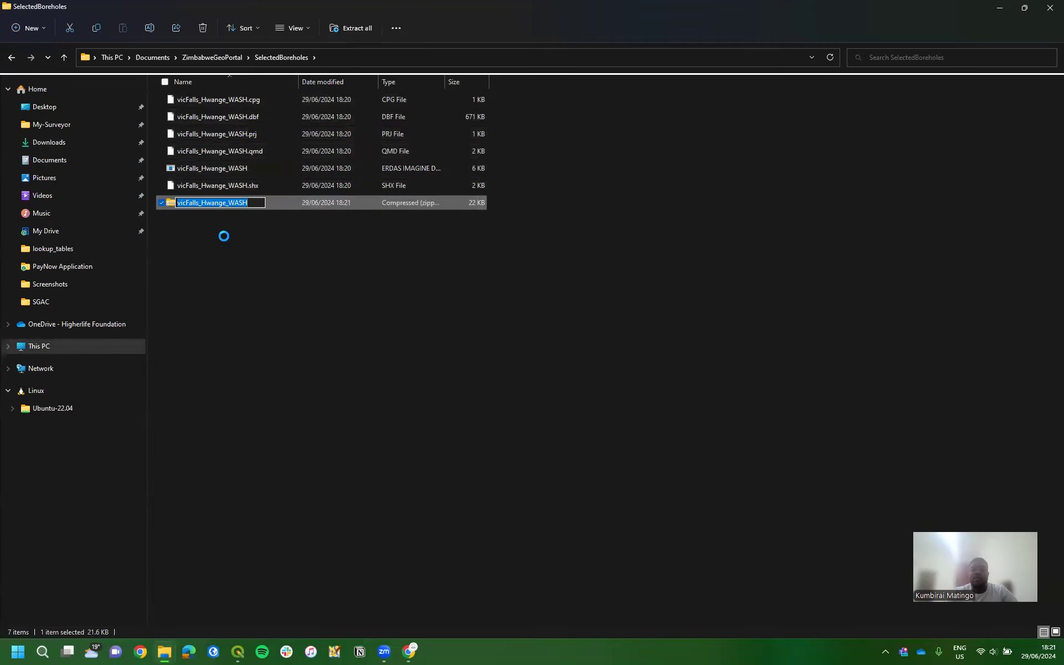
left_click(259, 232)
left_click(253, 205)
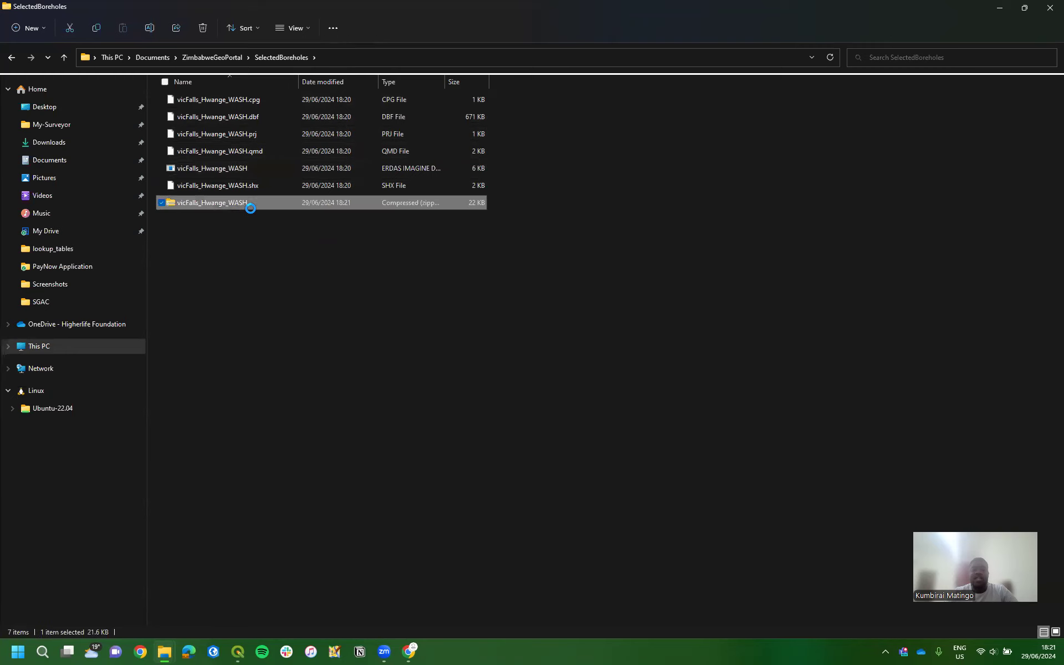
Add the vicFalls_Hwange_WASH ZIP archive from File Explorer to the files to be uploaded on the Geoportal's Upload Layers page.
key("alt+Tab")
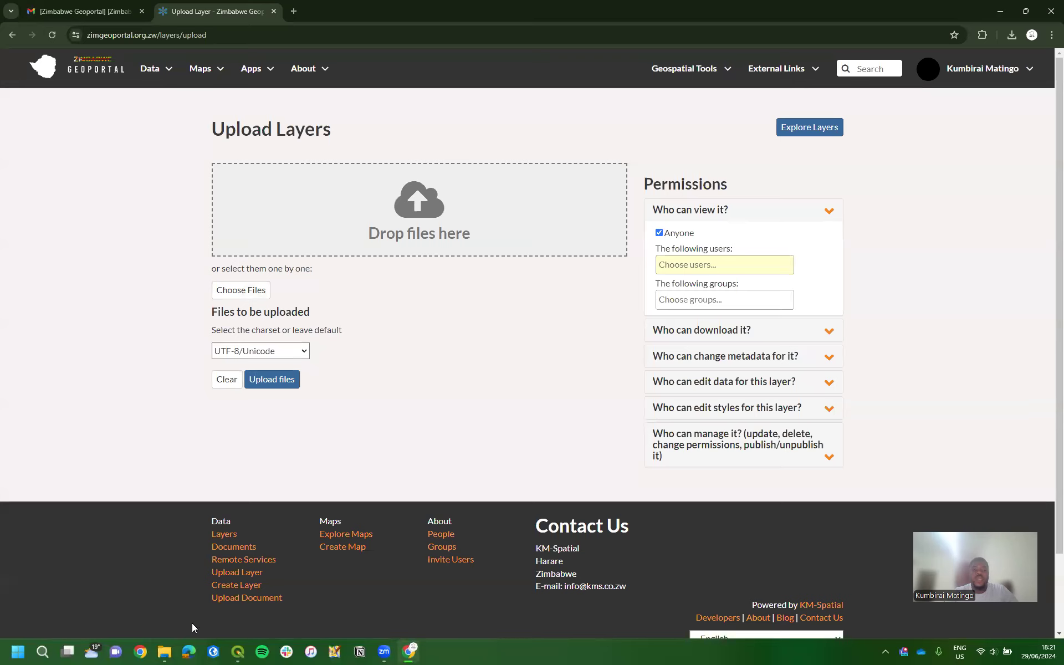
key("alt+Tab")
left_click(1024, 11)
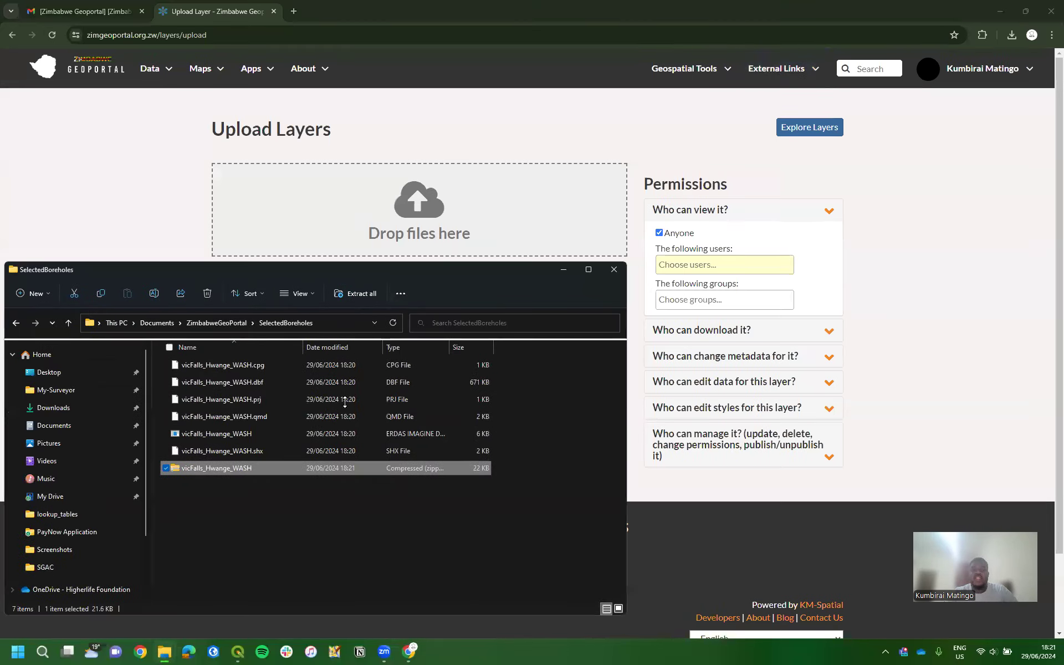
left_click_drag(310, 467, 422, 200)
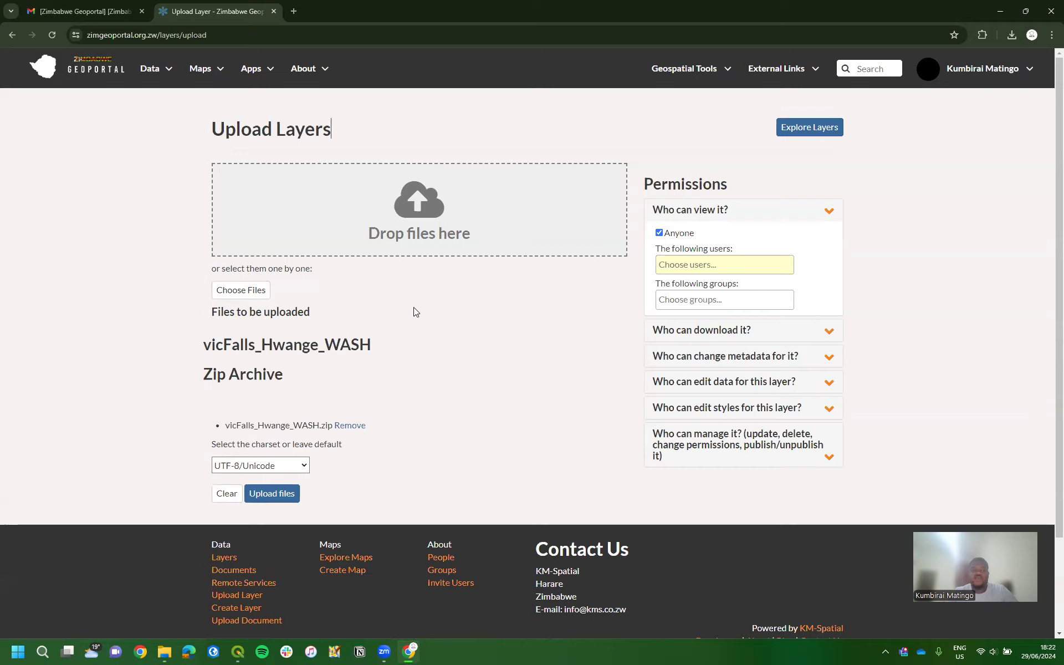
Withdraw viewing permission for the layer from anyone and try to find a specific user who may view it.
scroll(446, 341, "down", 2)
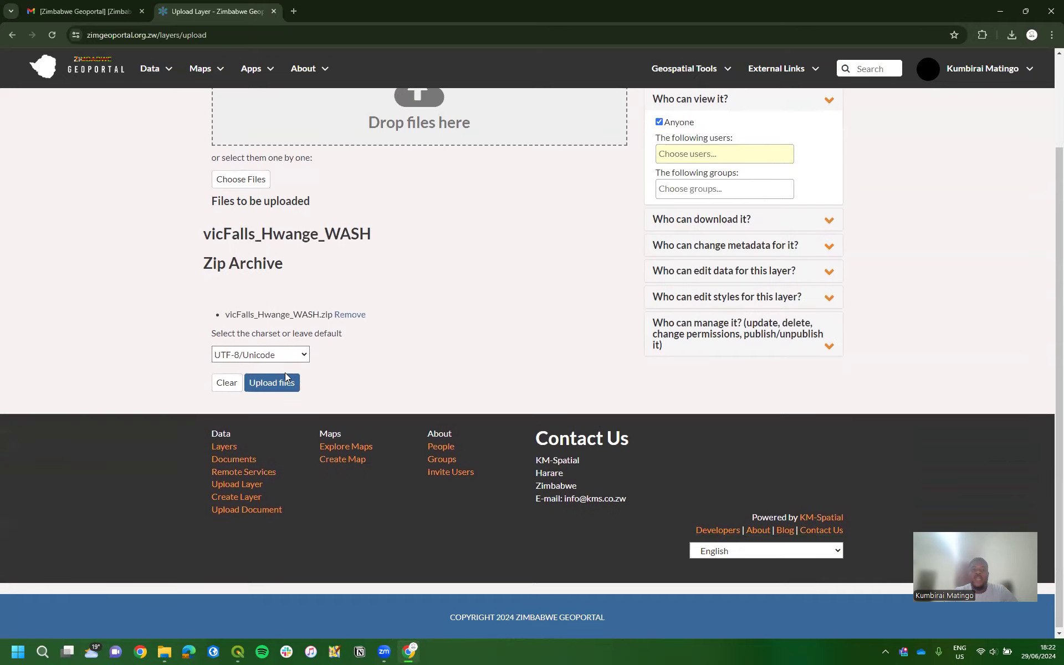
scroll(285, 372, "up", 2)
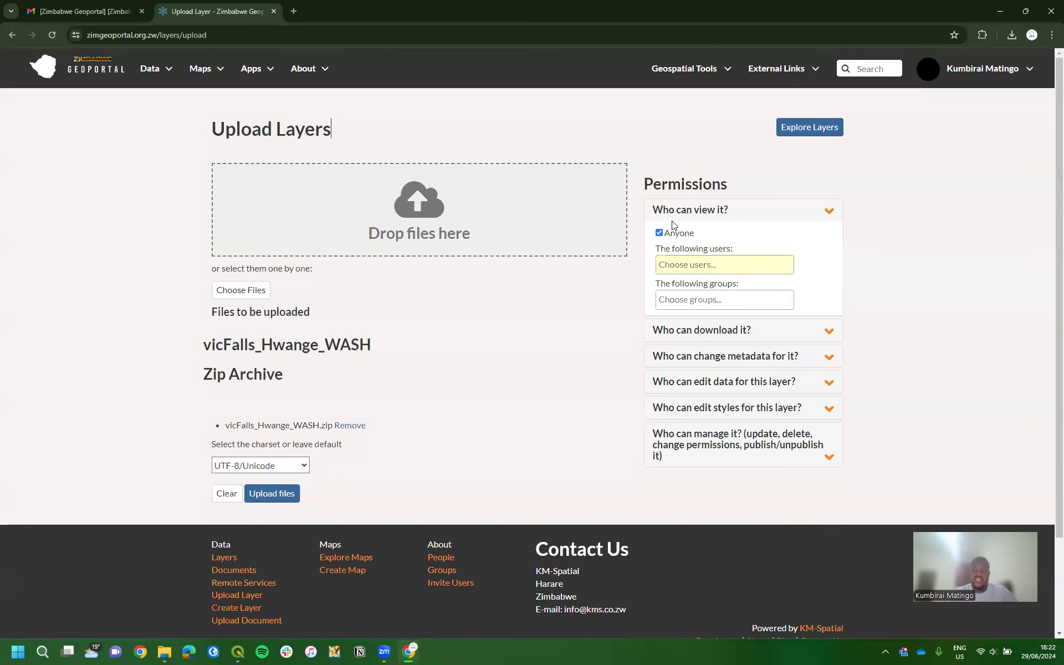
left_click(659, 232)
left_click(696, 265)
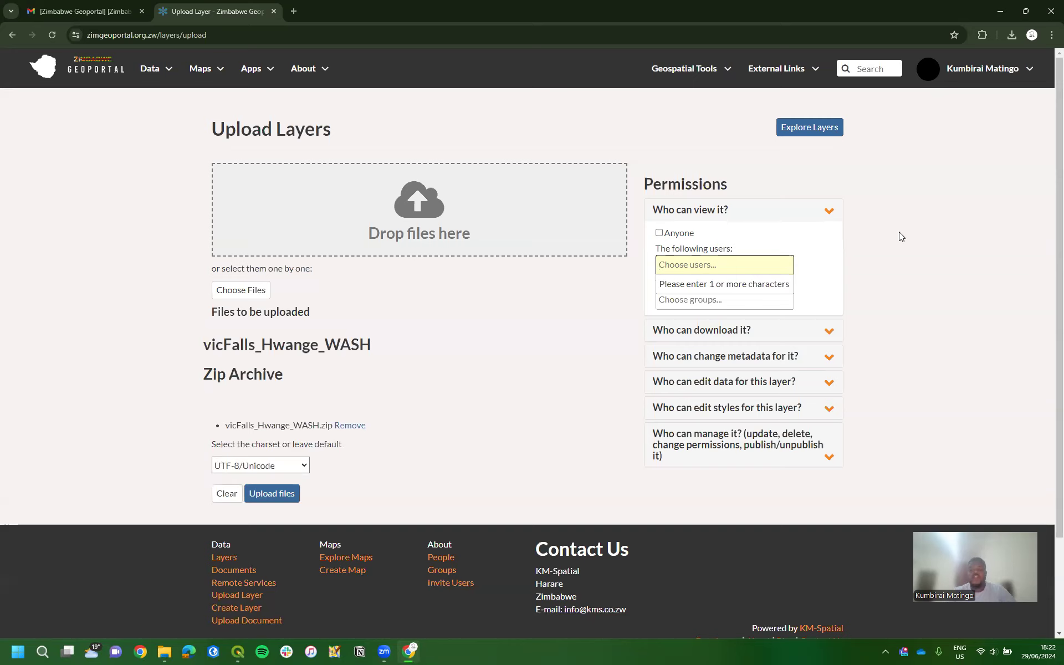
type("suvreyo")
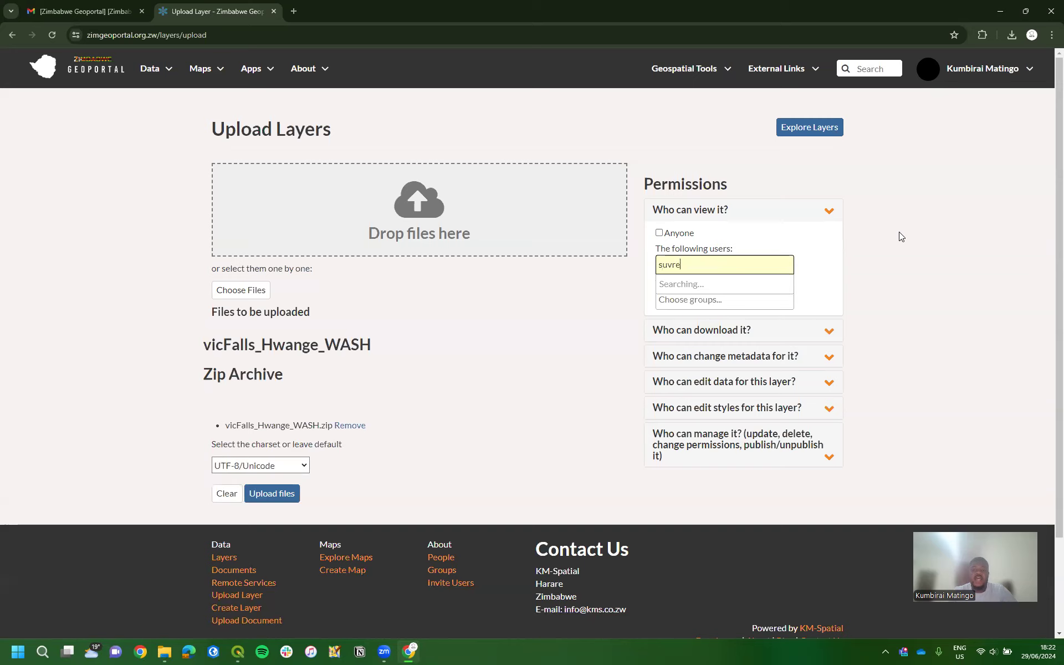
key("BackSpace")
key("BackSpace")
type("r")
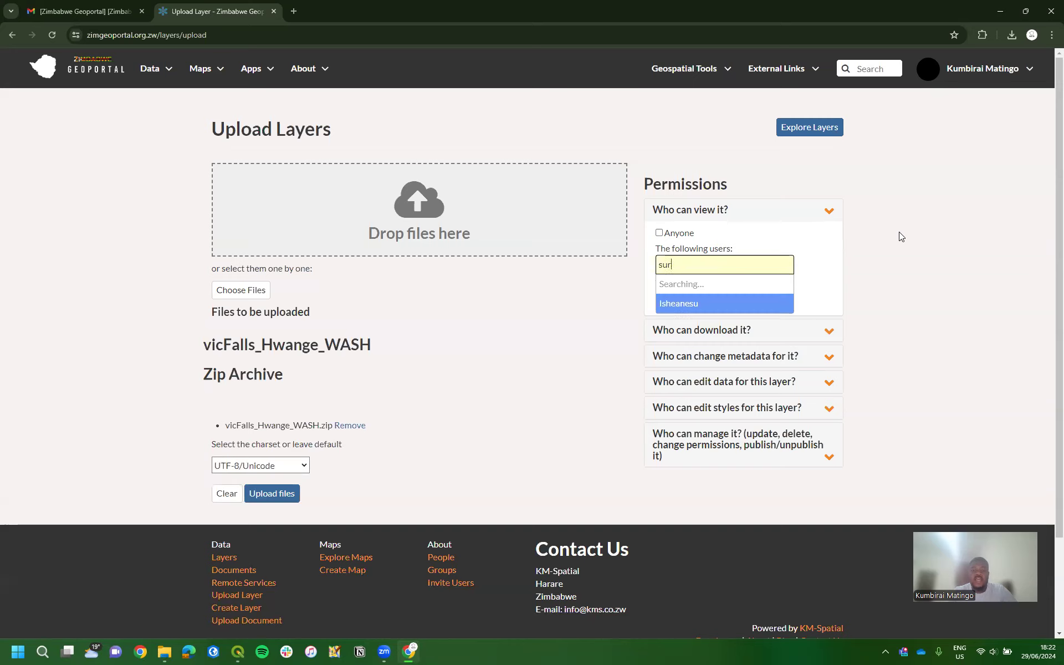
type("veyorjr")
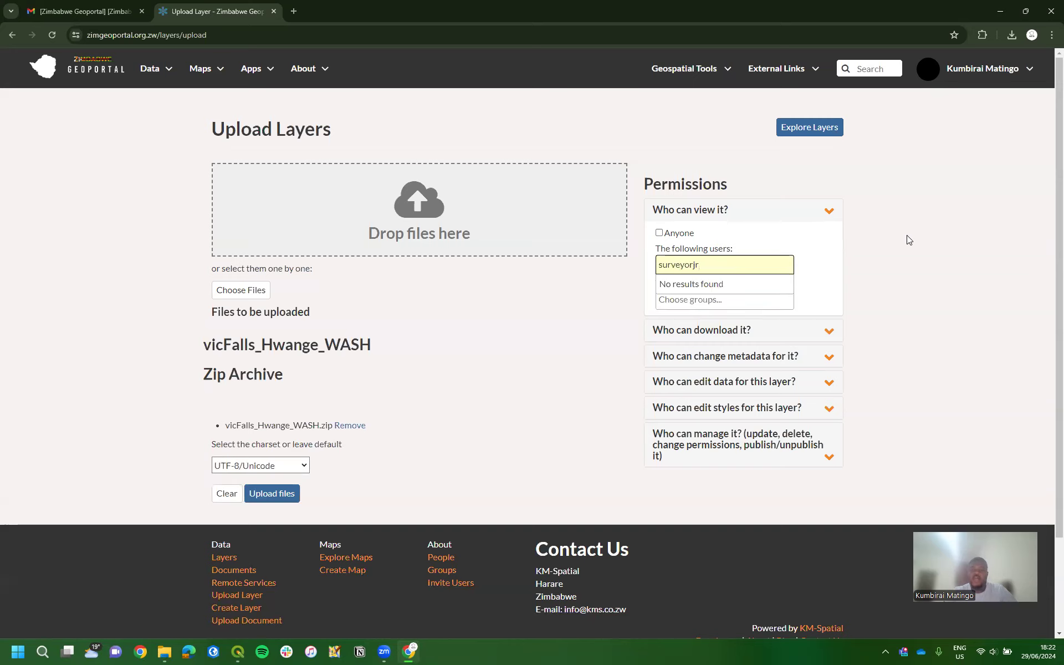
key("BackSpace")
key("BackSpace")
left_click(886, 268)
left_click(696, 301)
left_click(729, 264)
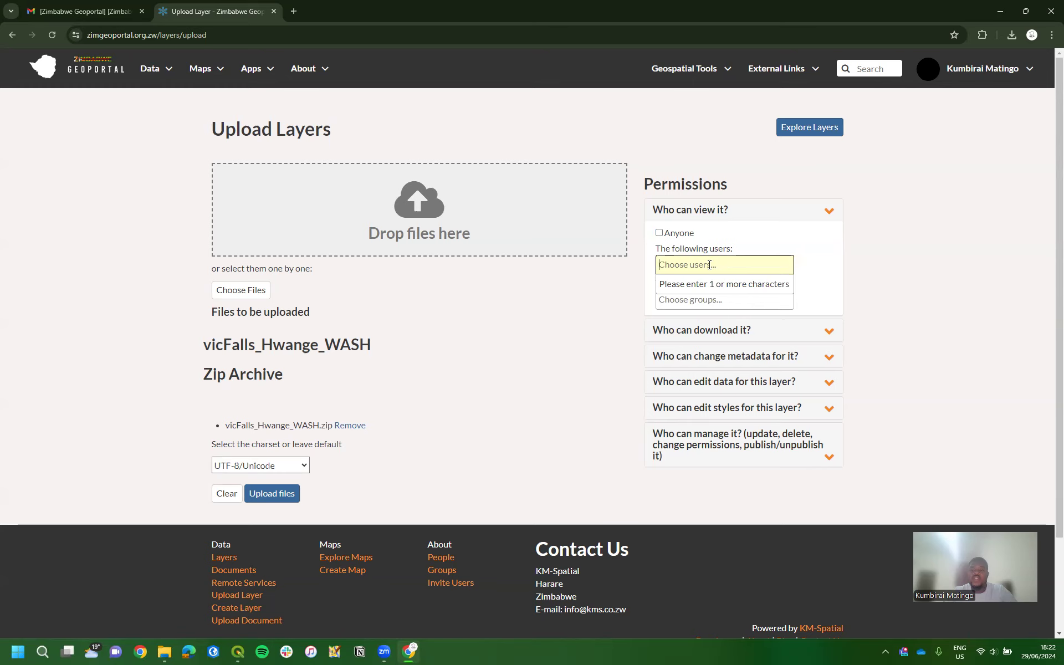
Try granting viewing permission to one specific user, remove that user, and allow anyone to view the layer again.
type("kumb")
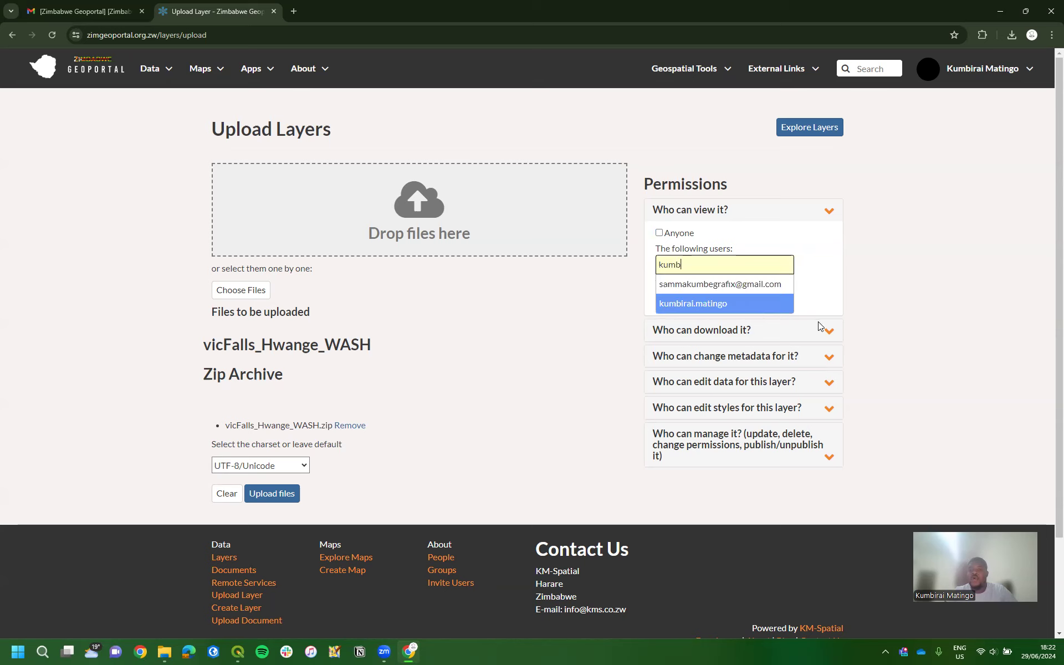
left_click_drag(695, 265, 638, 269)
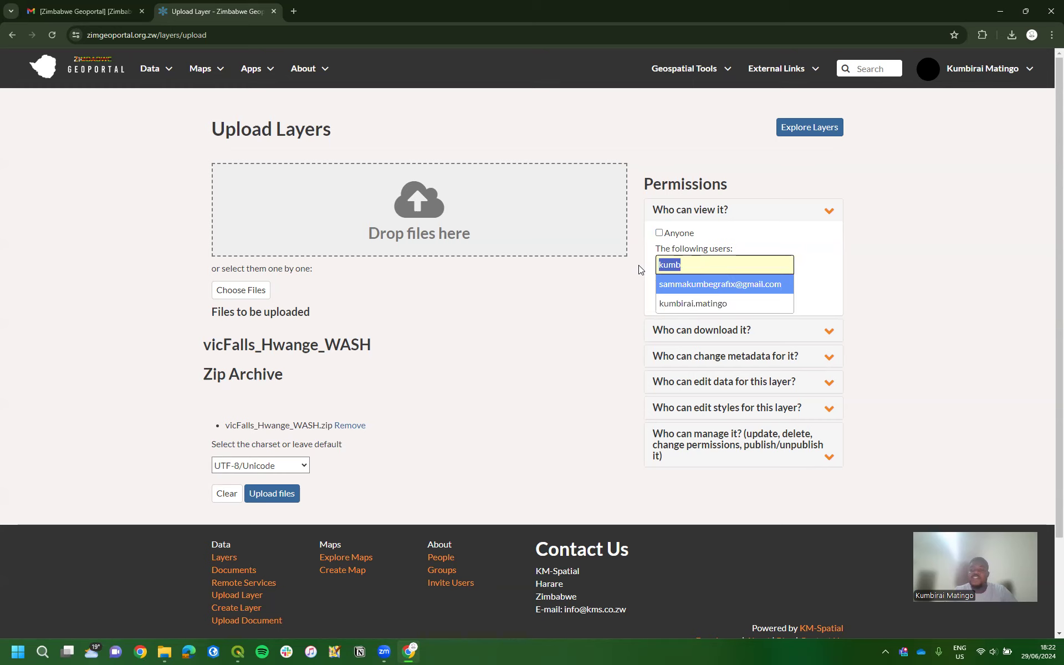
key("BackSpace")
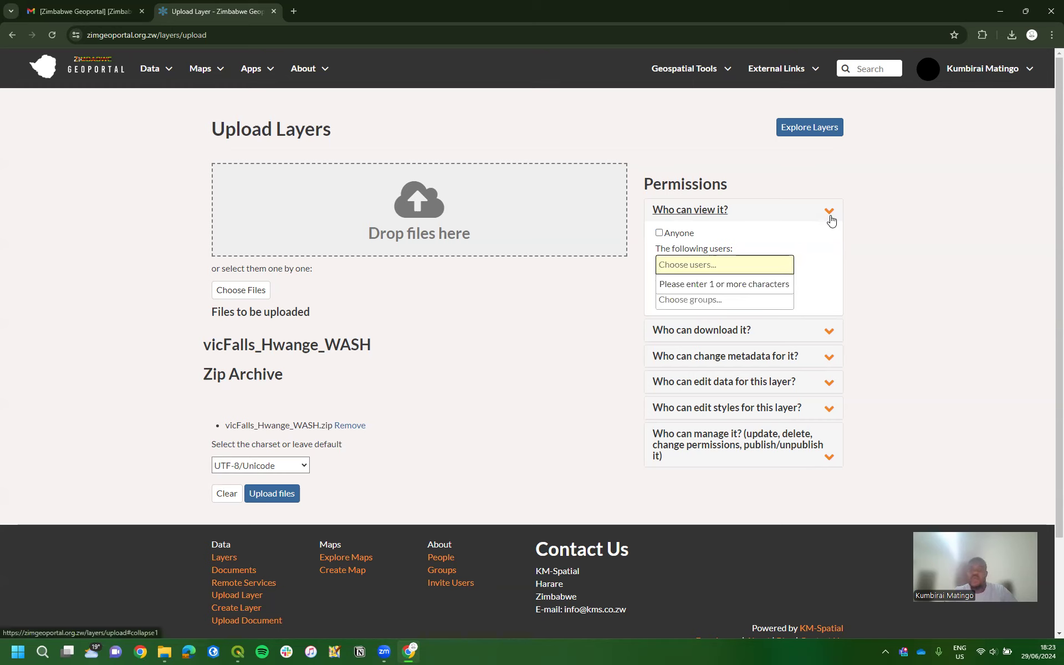
type("kumb")
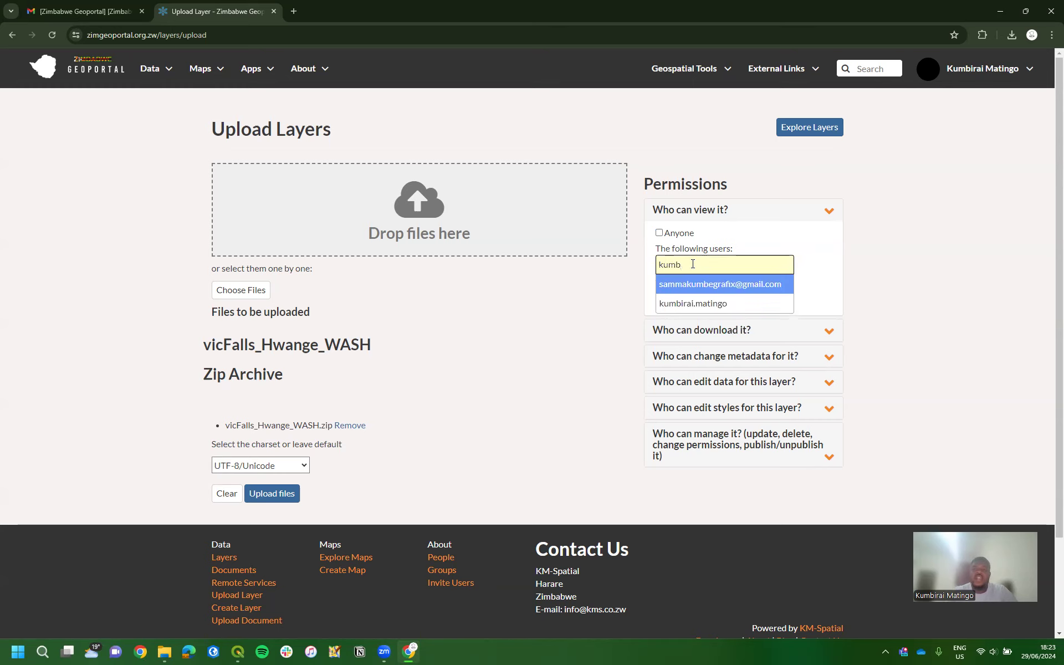
left_click(726, 304)
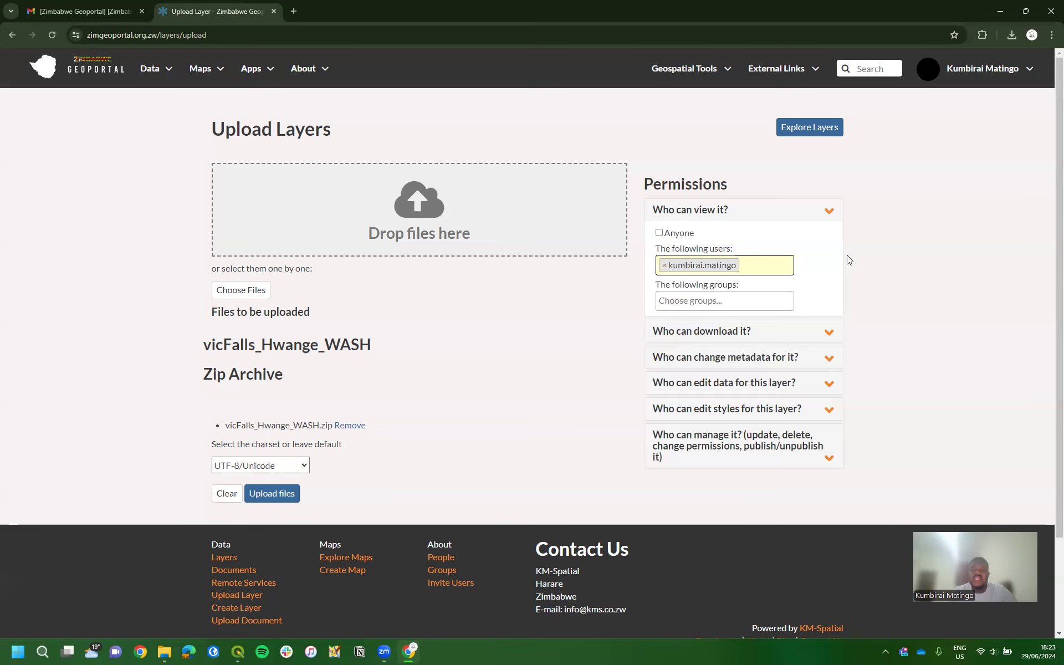
left_click(665, 266)
left_click(660, 235)
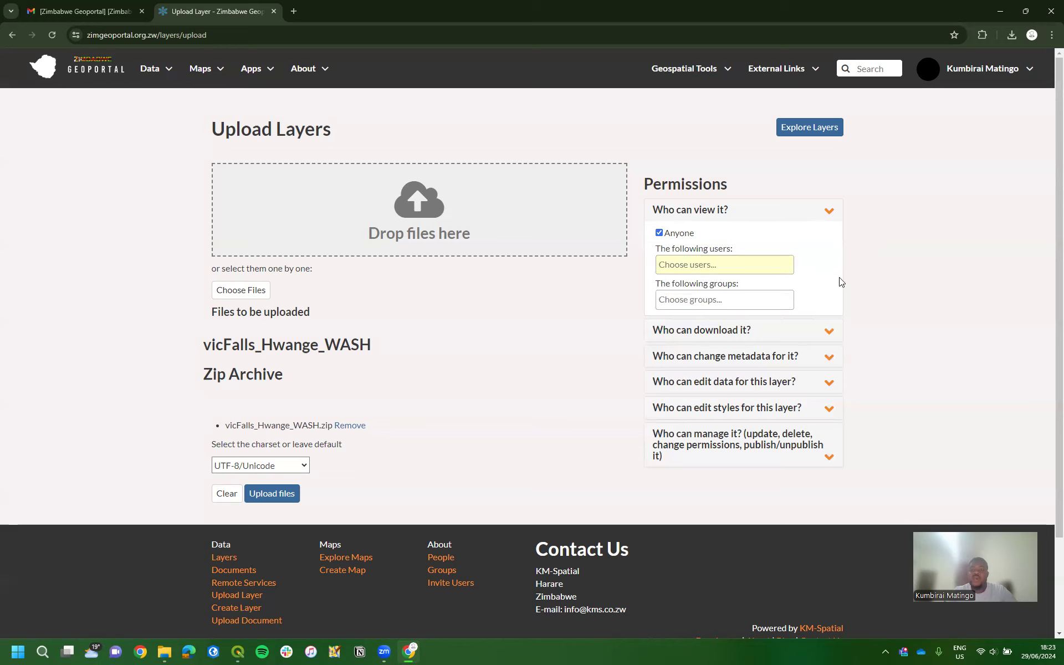
Expand the download, metadata, data editing, style editing and management permissions to examine who can be granted each right.
scroll(776, 282, "down", 1)
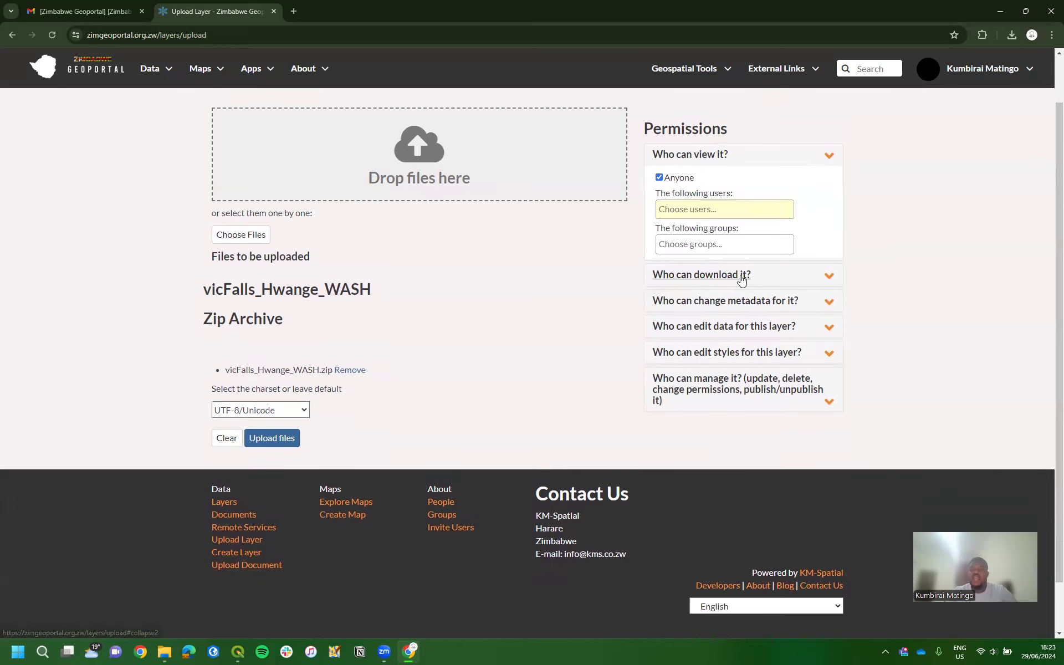
left_click(725, 275)
scroll(866, 243, "down", 1)
left_click(659, 242)
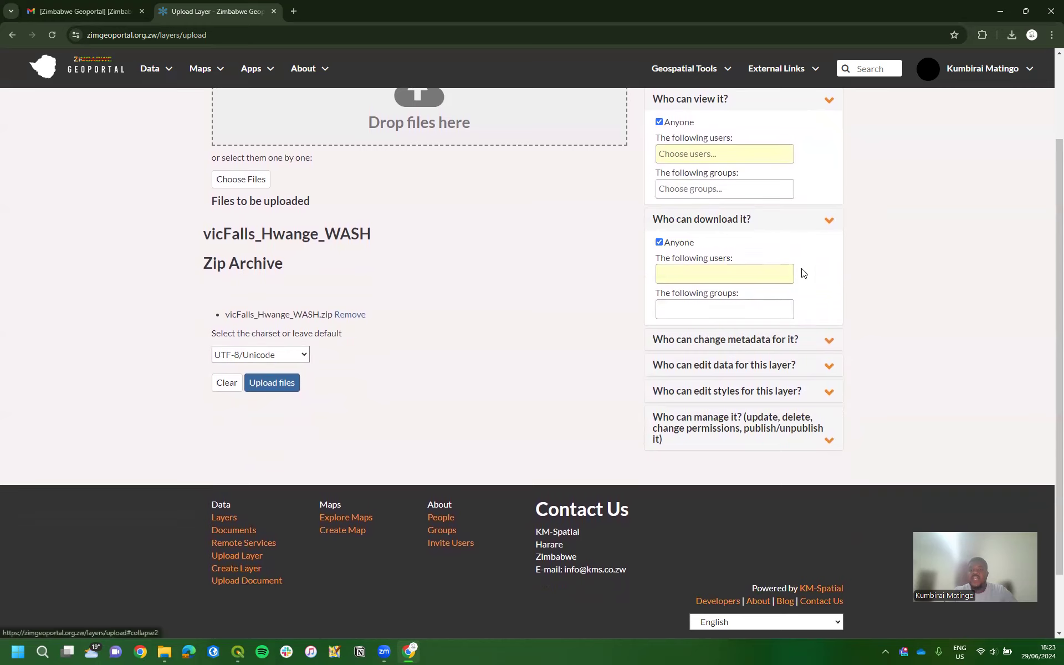
scroll(803, 273, "down", 1)
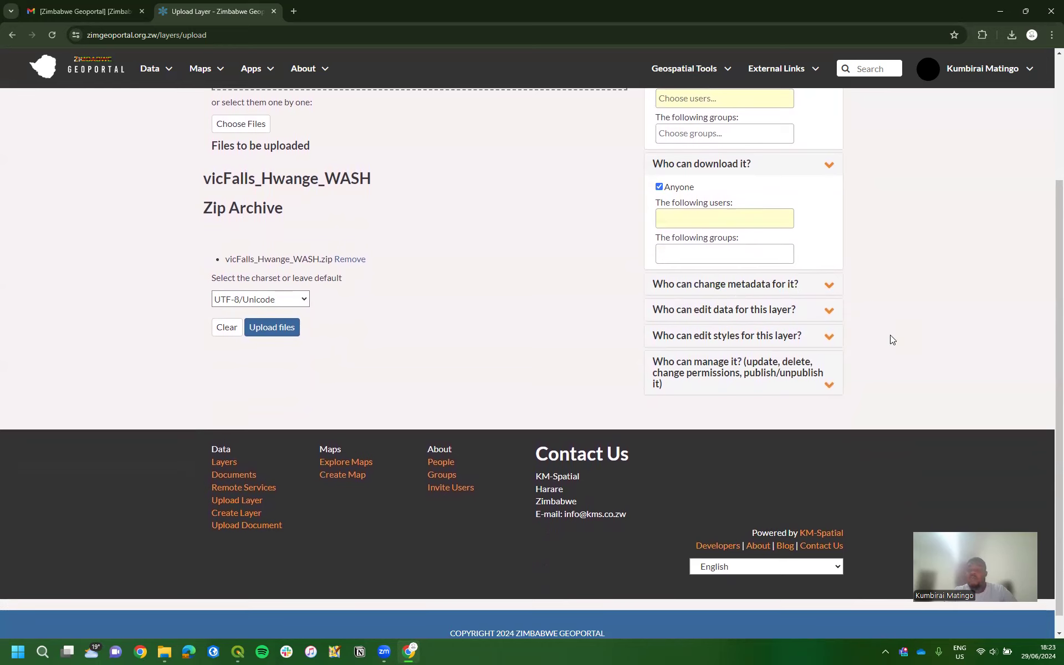
left_click(770, 288)
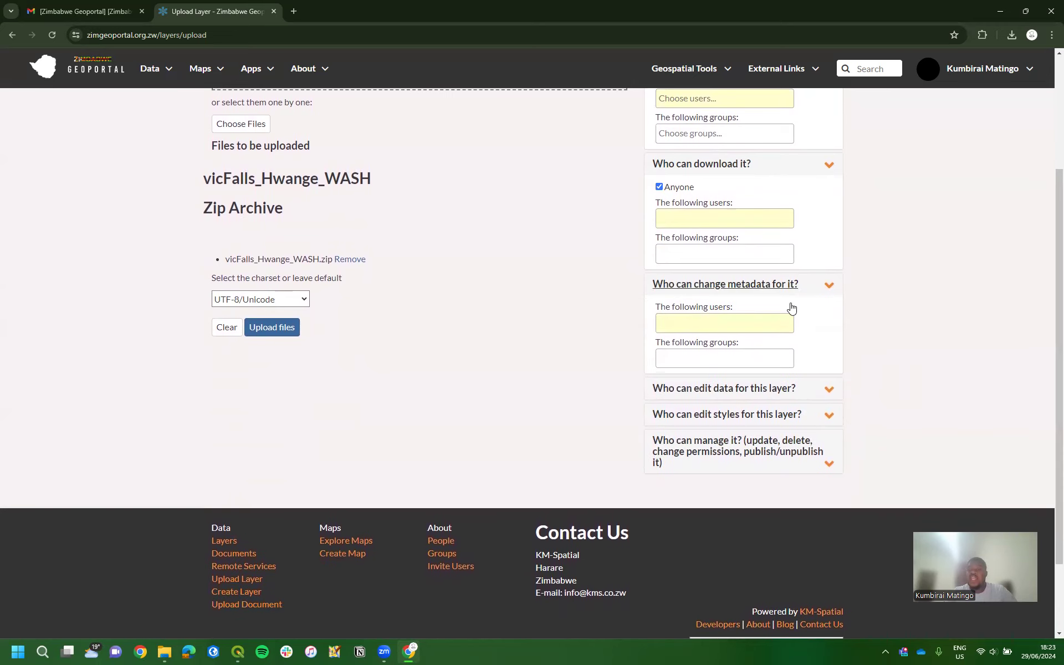
scroll(689, 331, "down", 1)
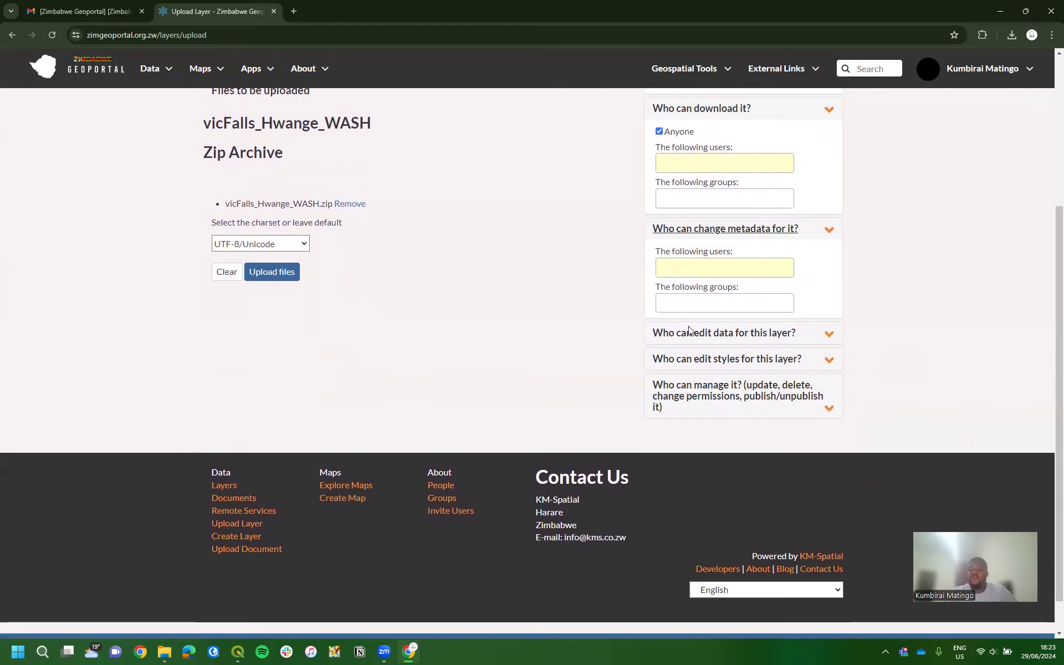
left_click(748, 333)
scroll(840, 311, "down", 2)
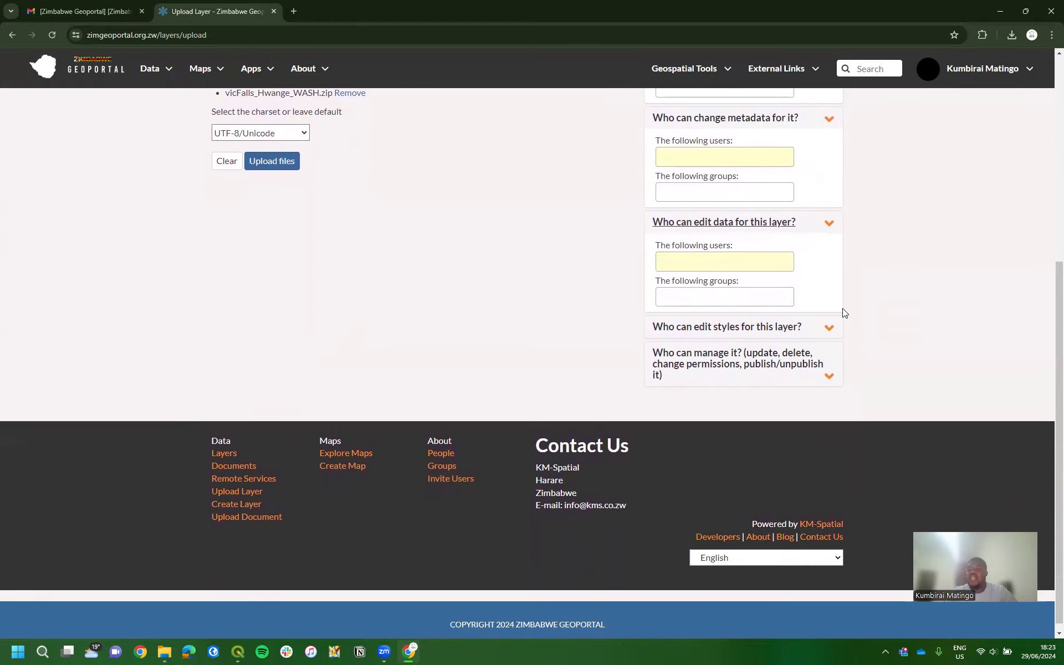
left_click(737, 328)
scroll(860, 330, "down", 2)
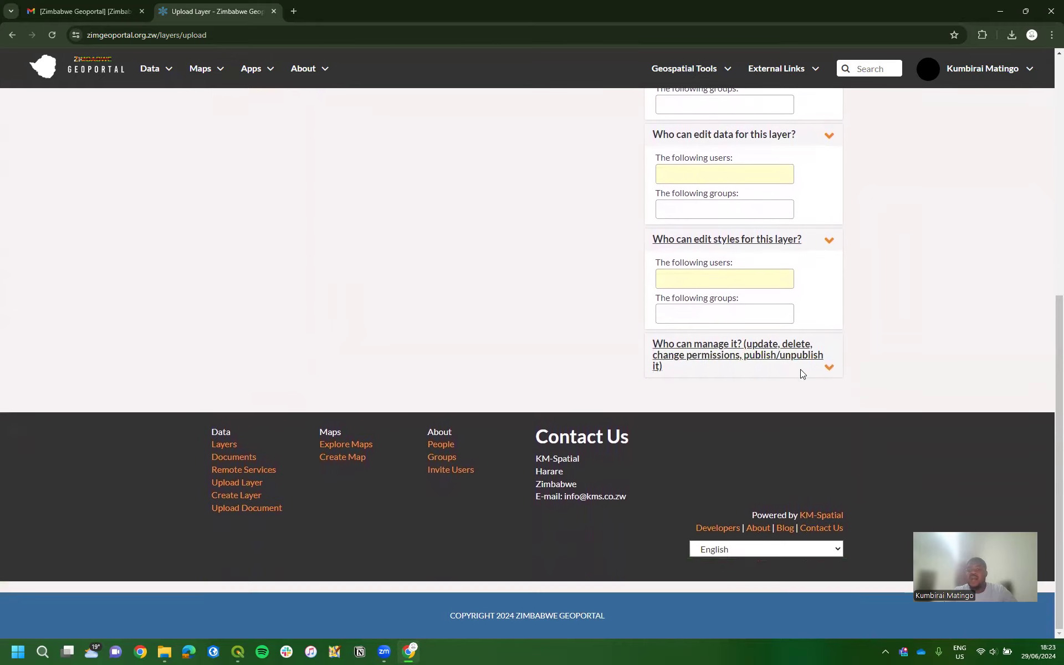
left_click(830, 369)
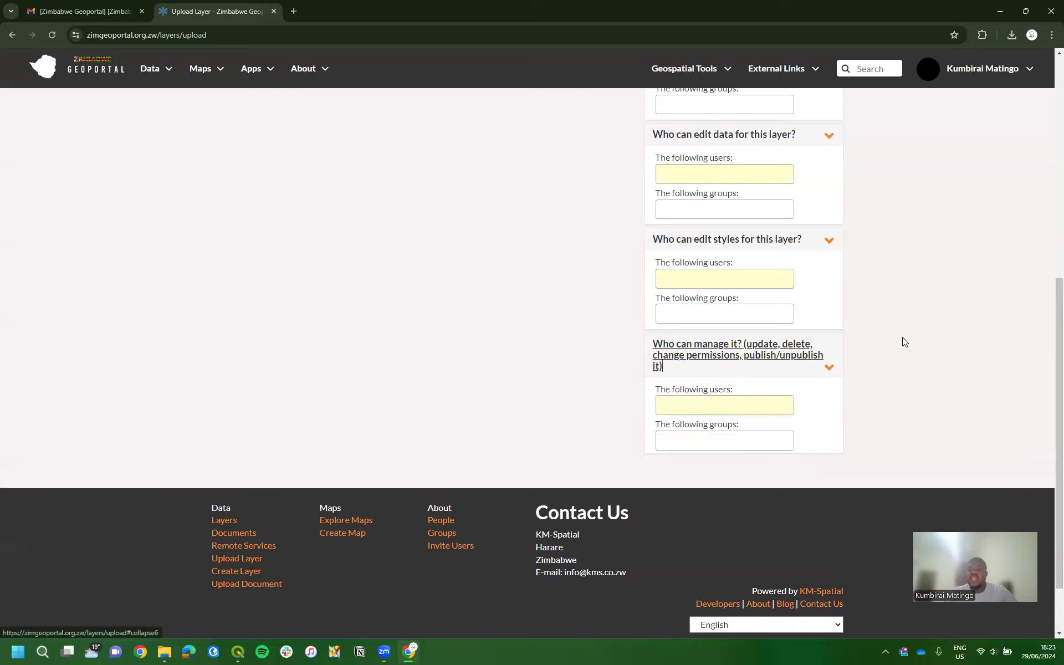
Upload the vicFalls_Hwange_WASH ZIP archive with viewing and downloading allowed for anyone, and check its upload status.
scroll(904, 342, "up", 1)
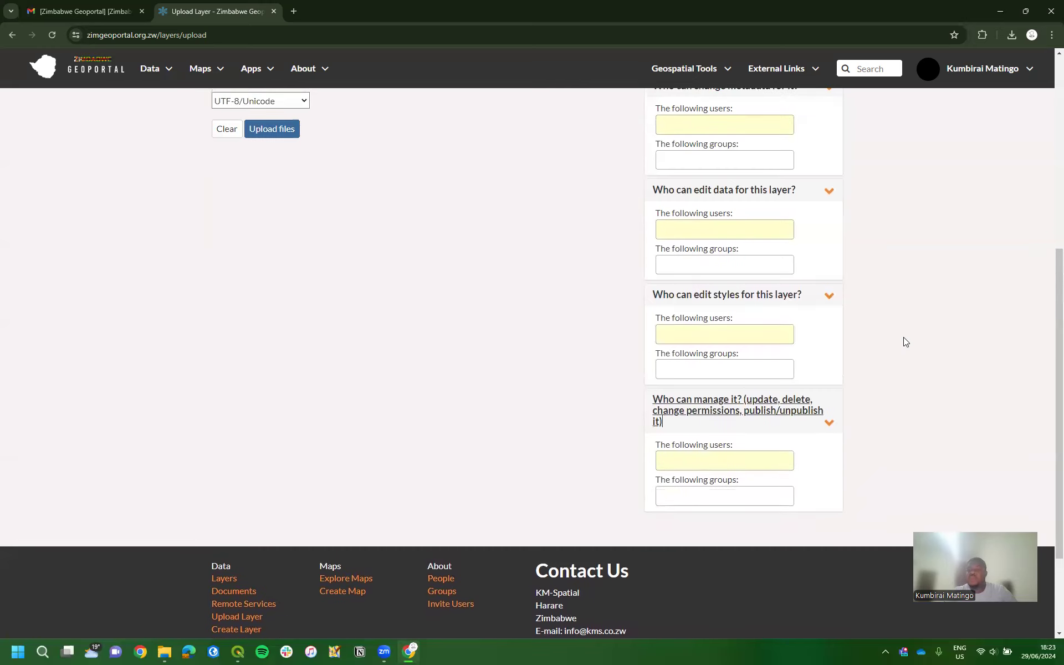
scroll(905, 342, "up", 3)
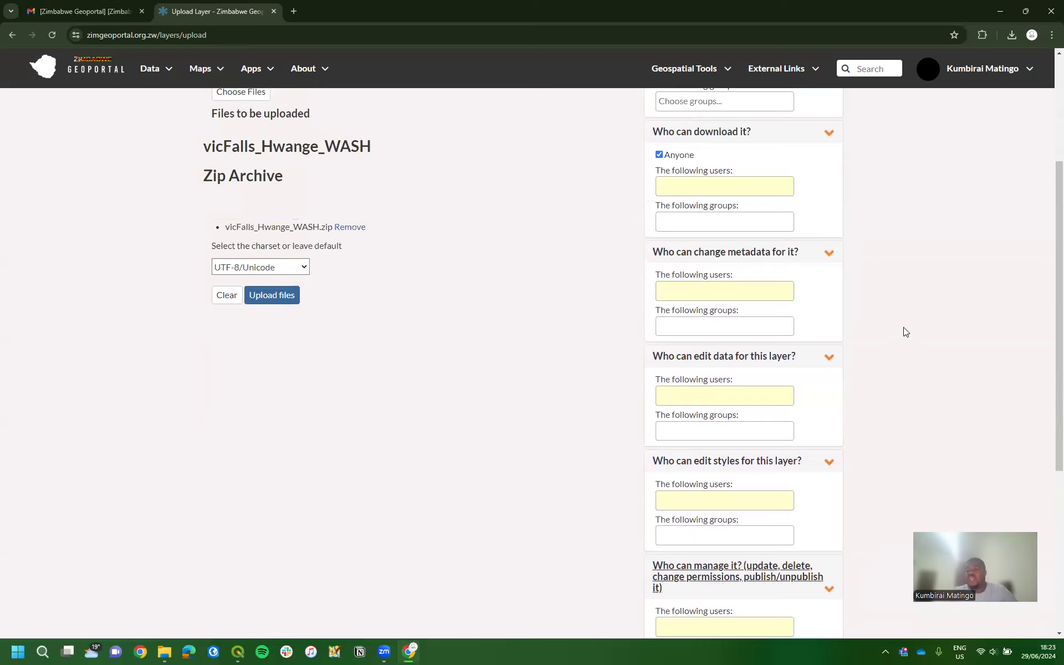
scroll(905, 328, "up", 4)
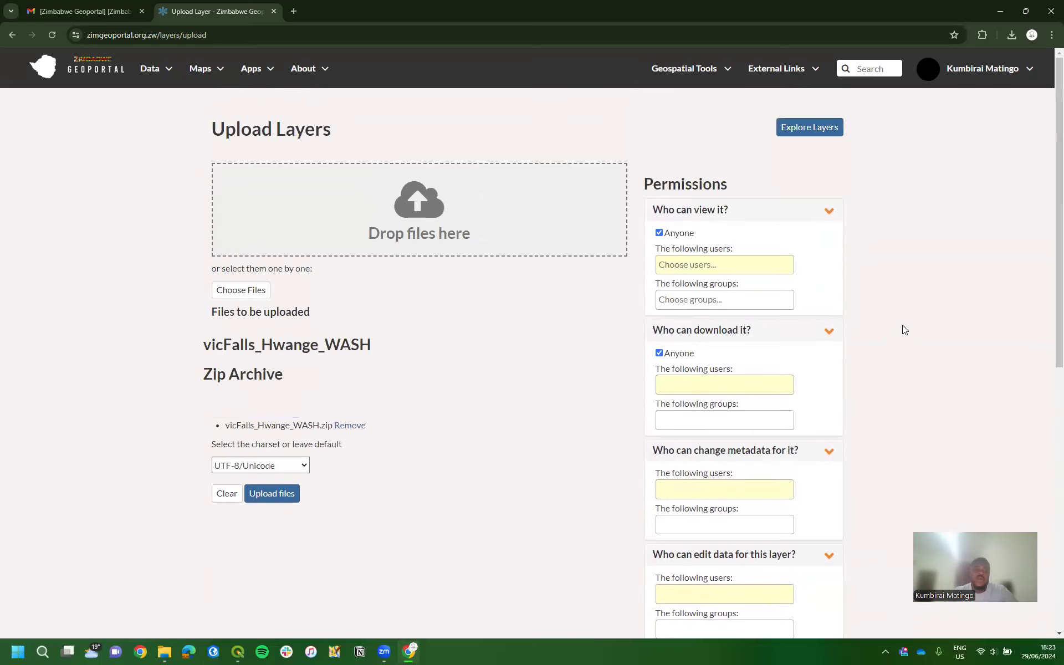
scroll(911, 316, "down", 7)
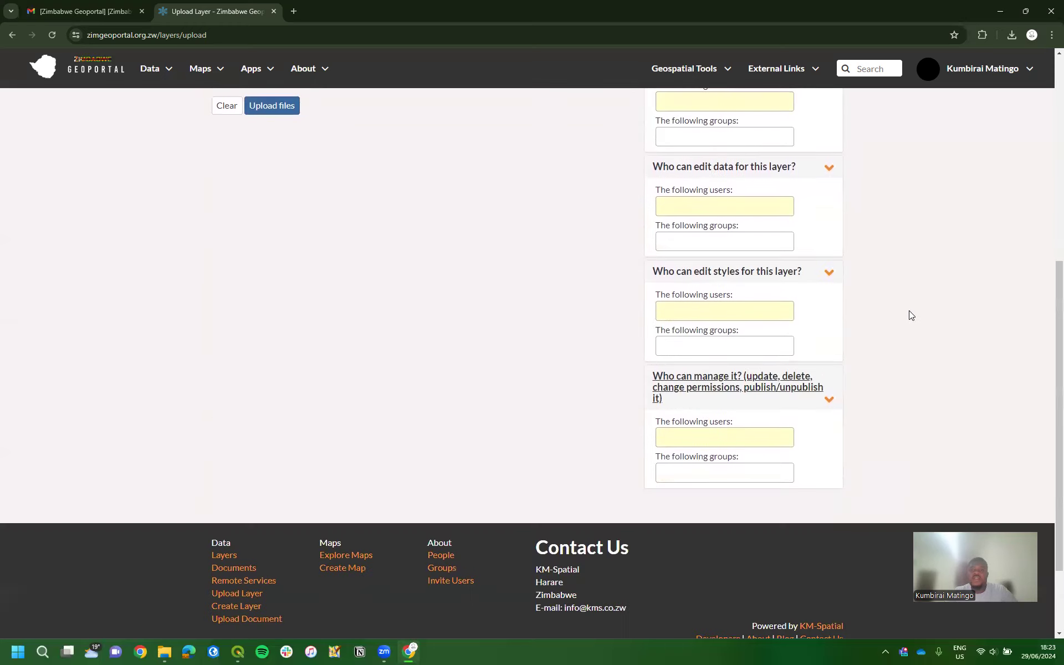
scroll(909, 315, "up", 4)
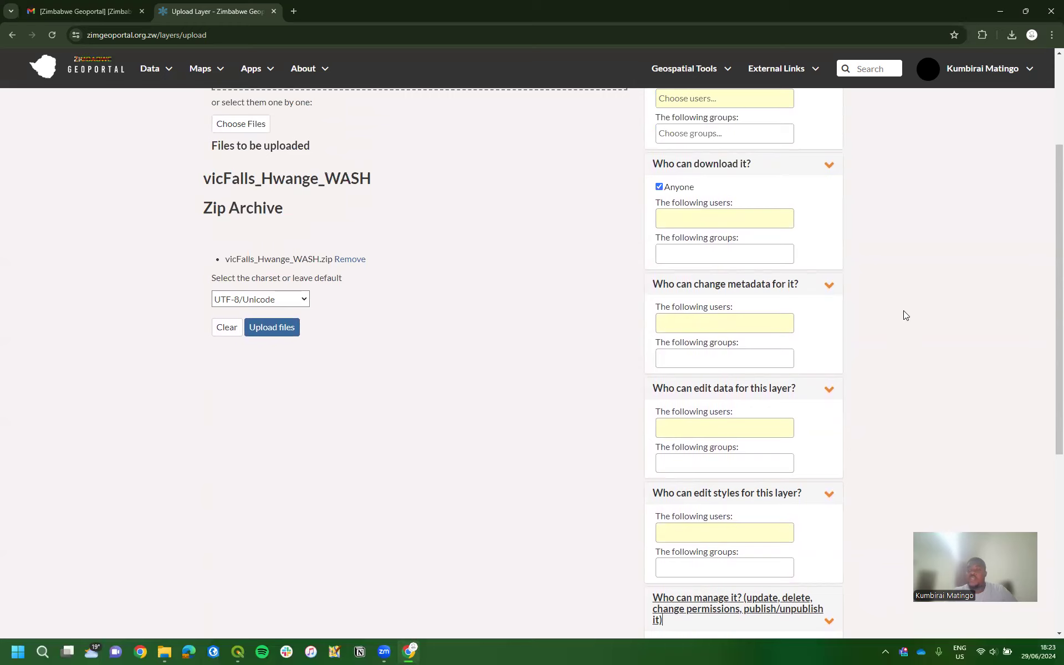
scroll(903, 313, "up", 3)
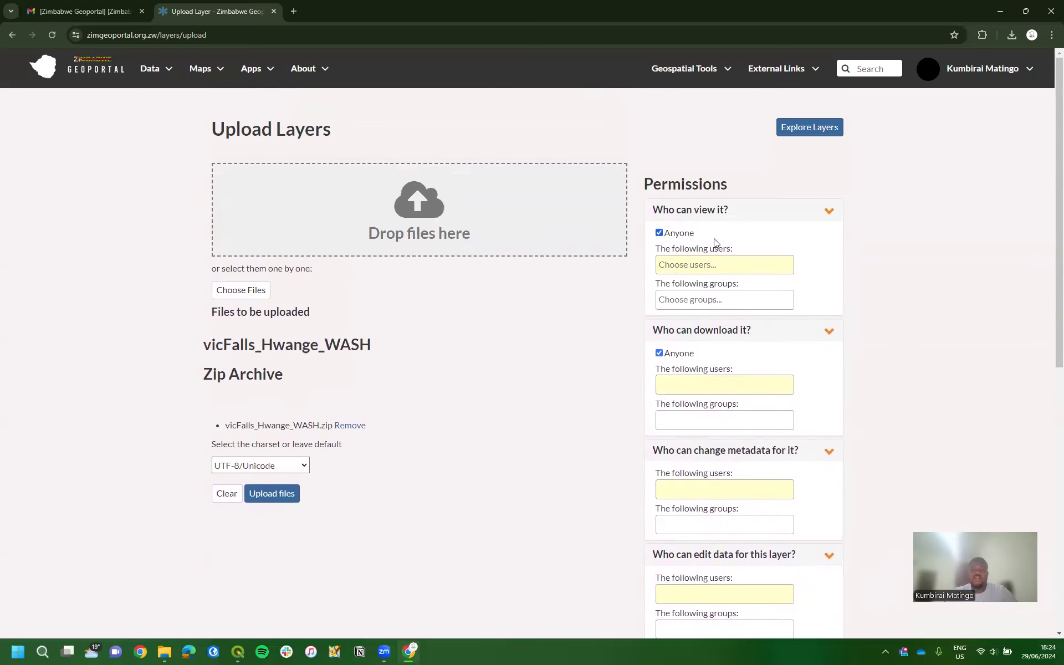
left_click(271, 495)
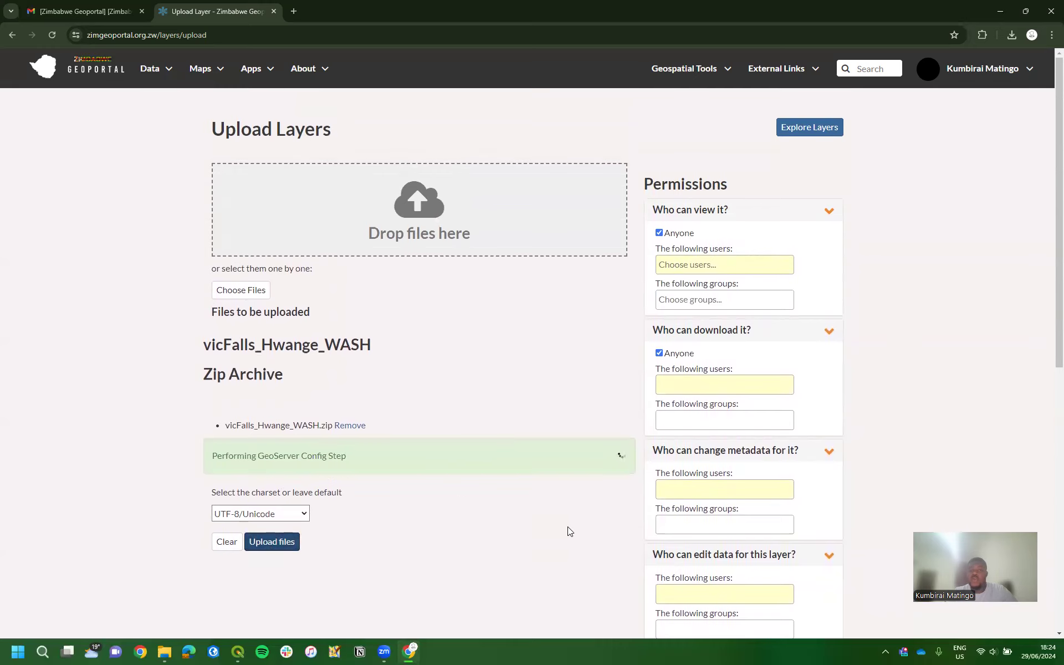
scroll(502, 518, "down", 2)
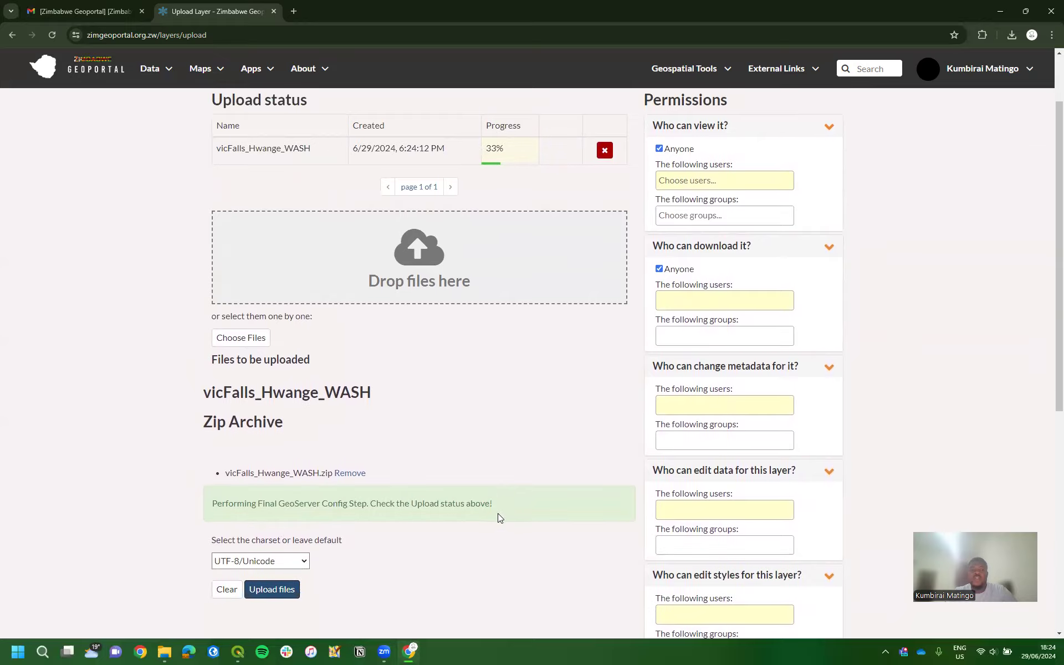
scroll(474, 458, "up", 2)
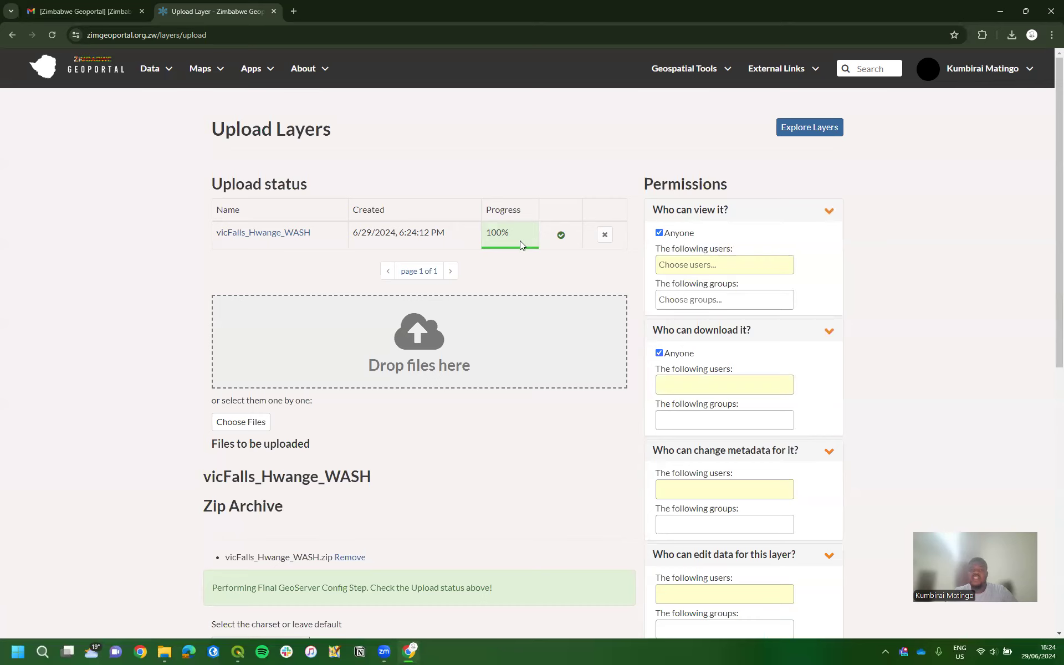
Open the uploaded vicFalls_Hwange_WASH layer's page in a new browser tab and check its title.
scroll(546, 326, "down", 3)
scroll(546, 325, "up", 3)
right_click(271, 238)
left_click(297, 244)
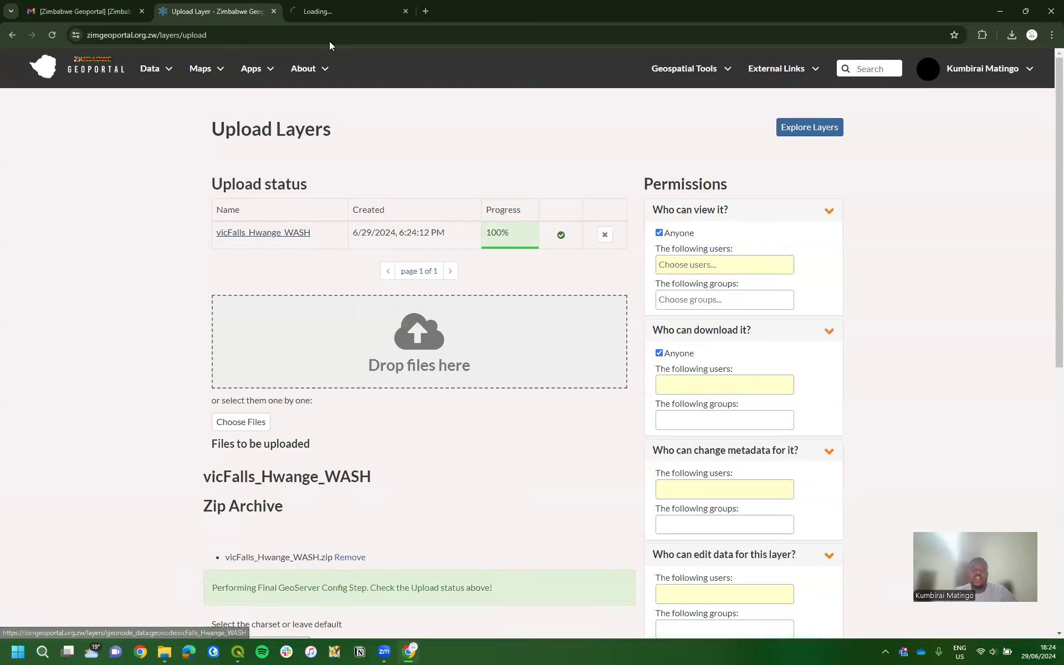
key("ctrl+Tab")
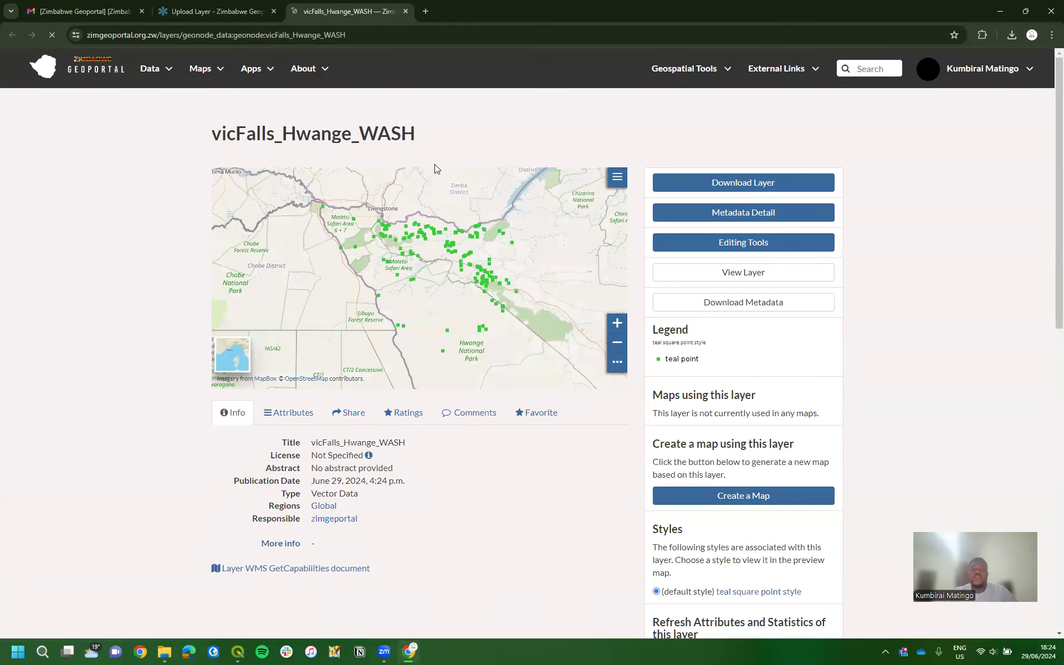
left_click_drag(213, 133, 453, 132)
left_click(434, 120)
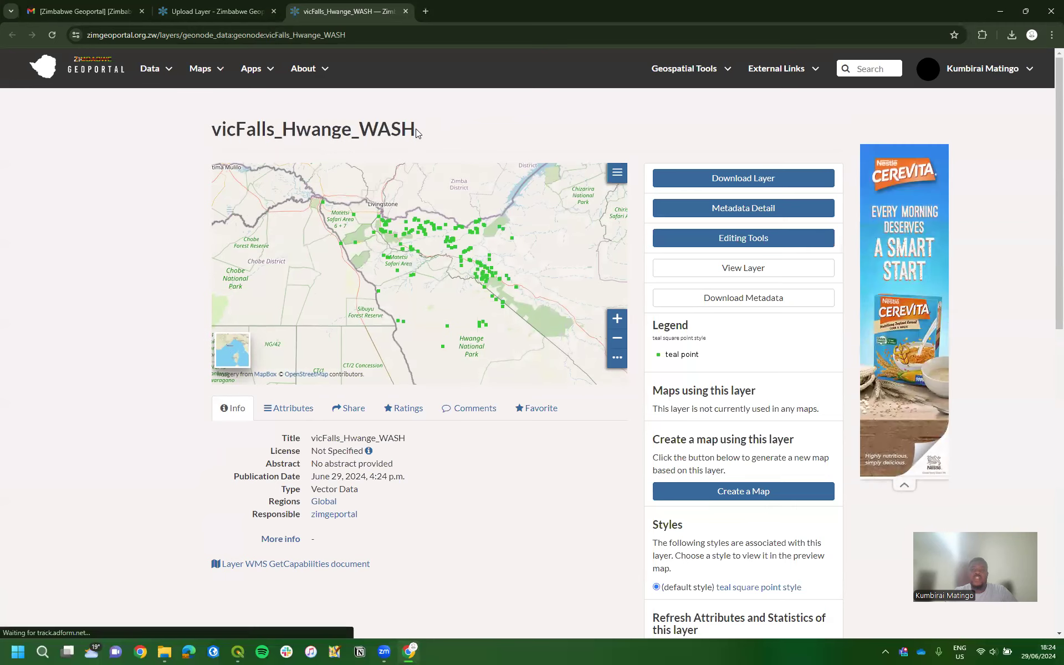
Open the metadata wizard from the vicFalls_Hwange_WASH layer's editing tools.
left_click(737, 238)
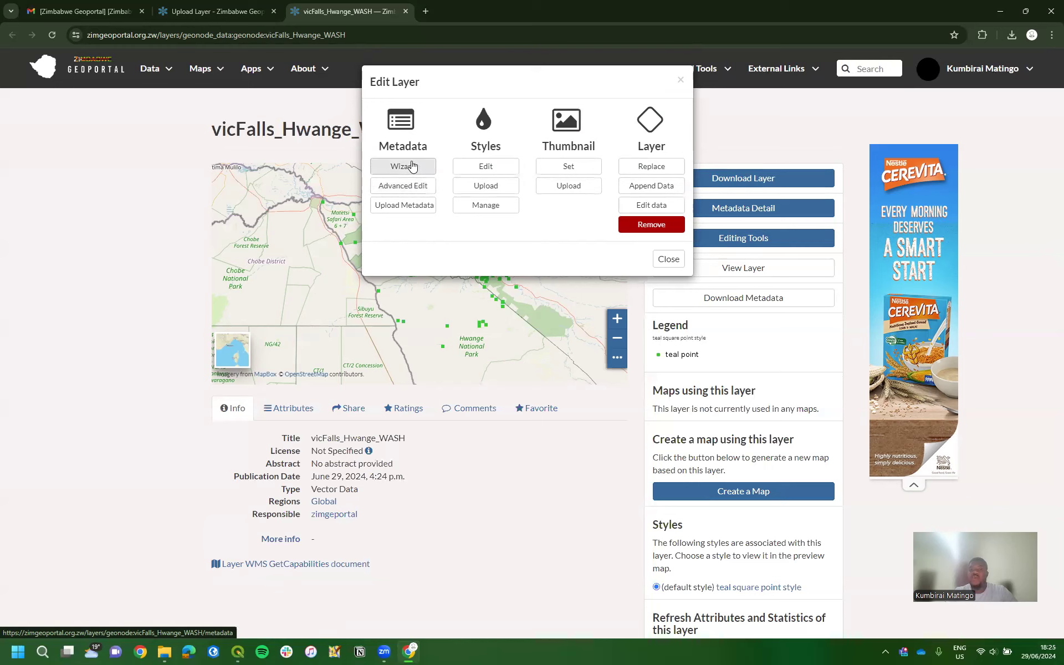
left_click(411, 166)
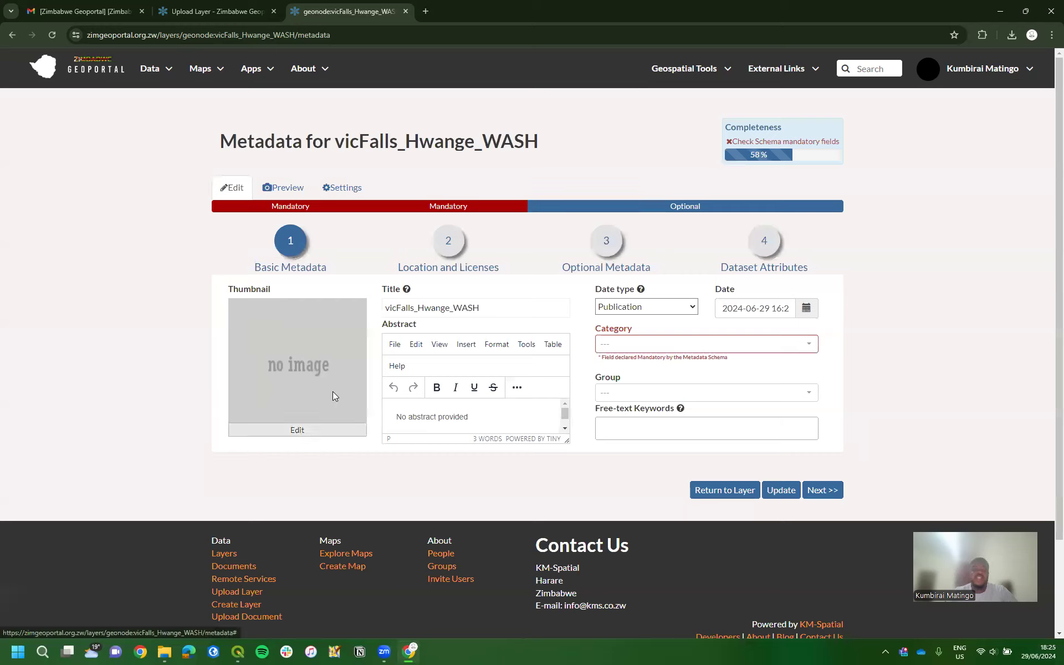
Replace the layer's metadata title with "WASH Data for Vic Falls and Hwange".
left_click_drag(497, 307, 336, 307)
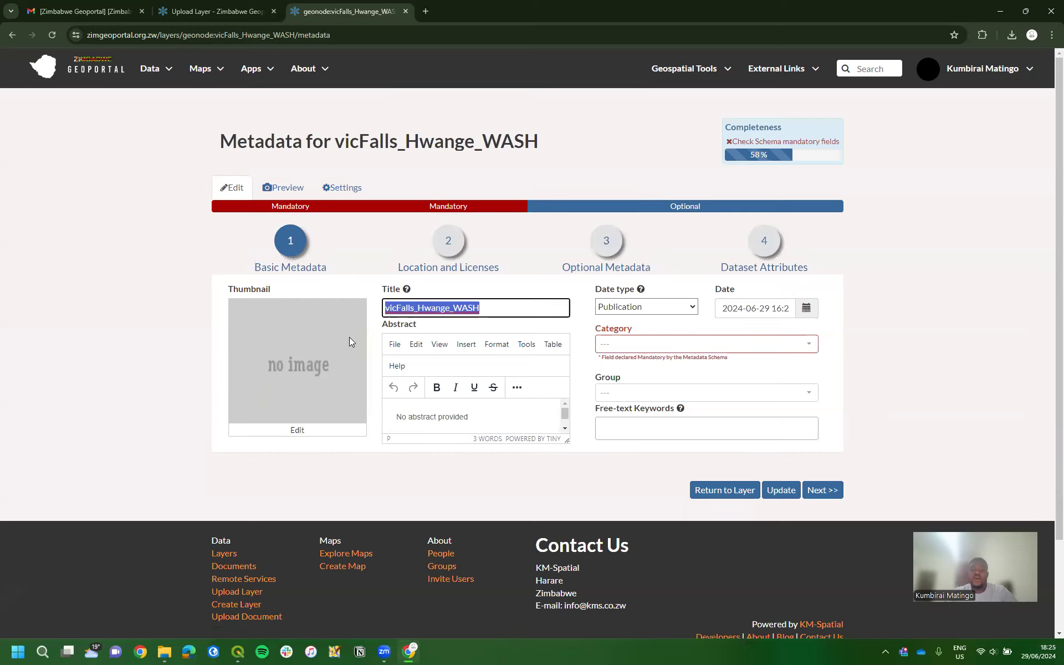
key("BackSpace")
type("WASH Data for Vic Falls and Hwange")
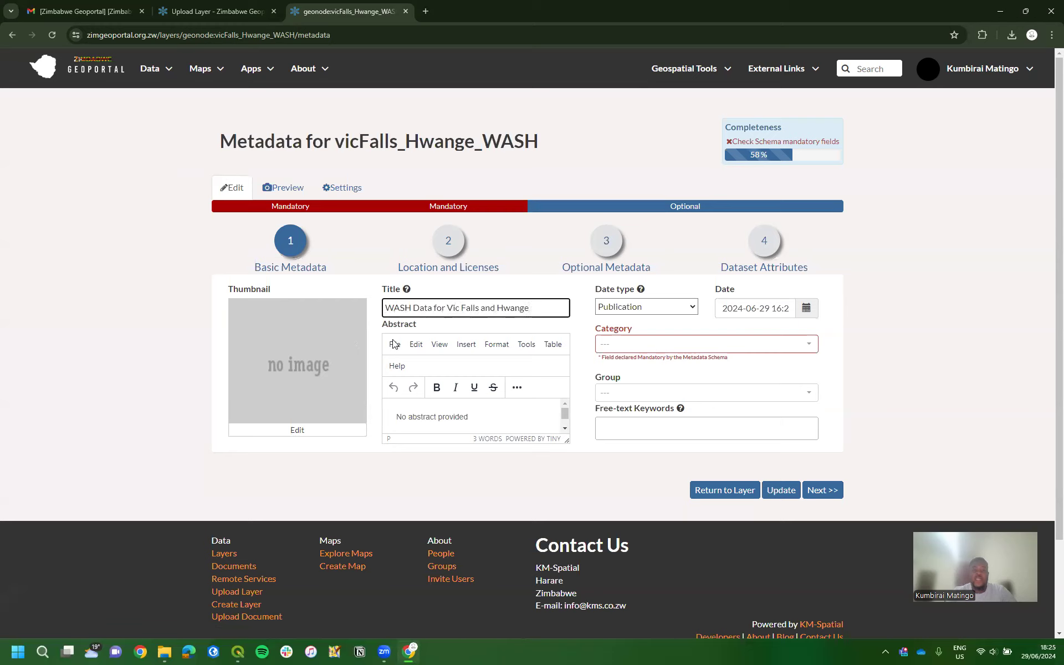
Replace the abstract with "This is an extracted layer of WASh data for Hwange and Victoria Falls in Zimbabwe." and enlarge its editing area.
left_click(437, 368)
left_click(516, 420)
left_click_drag(515, 420, 353, 416)
key("BackSpace")
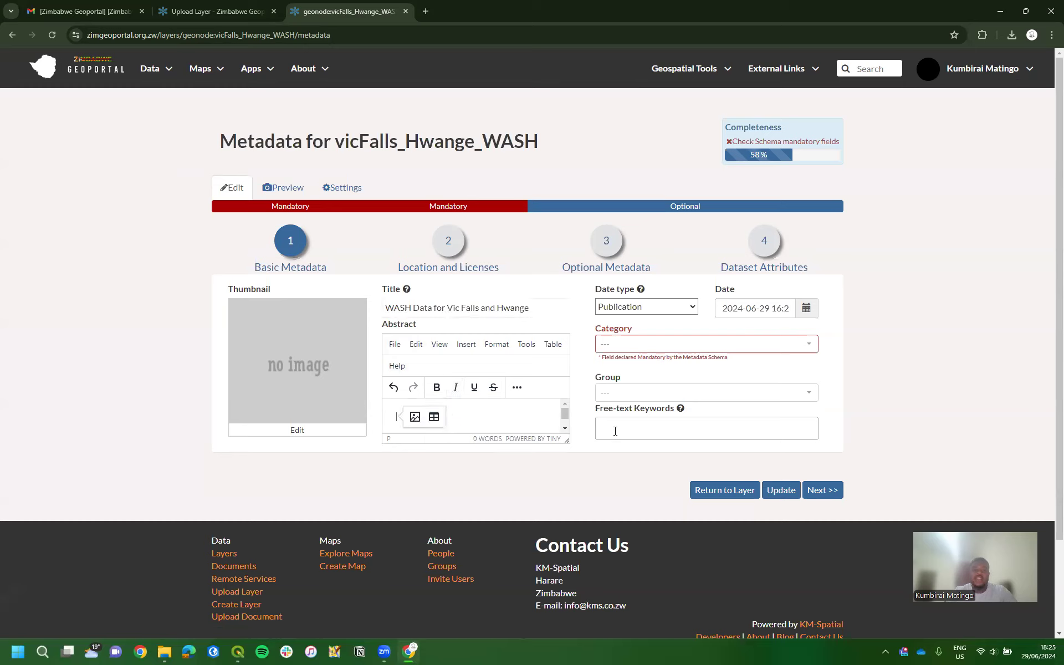
left_click_drag(567, 439, 567, 522)
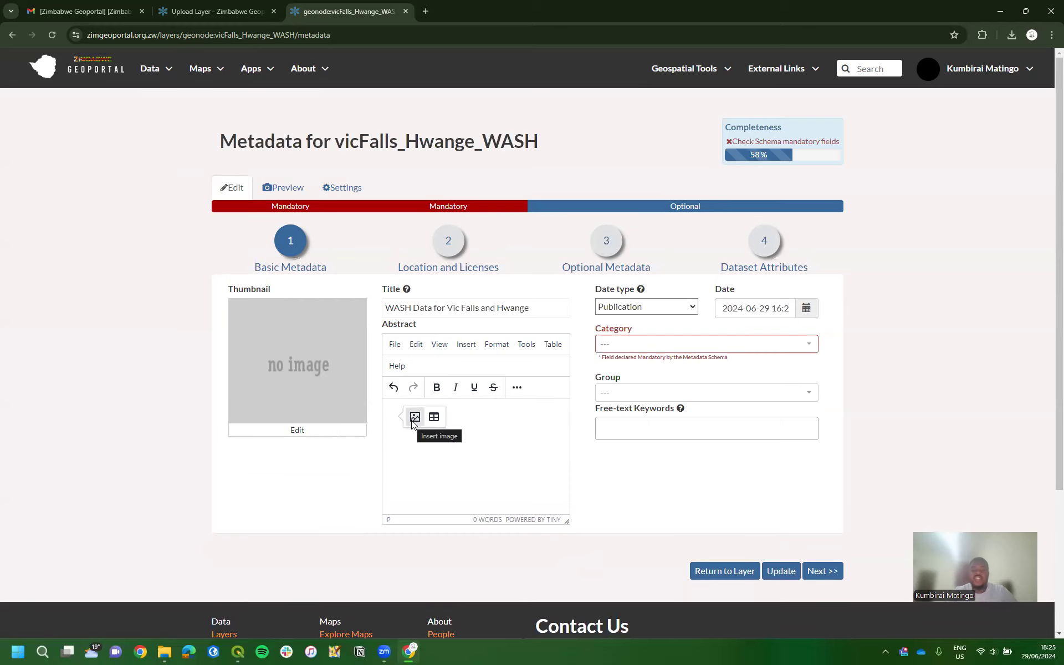
type("This is a n extracted layer of WASh data for Hwange and V")
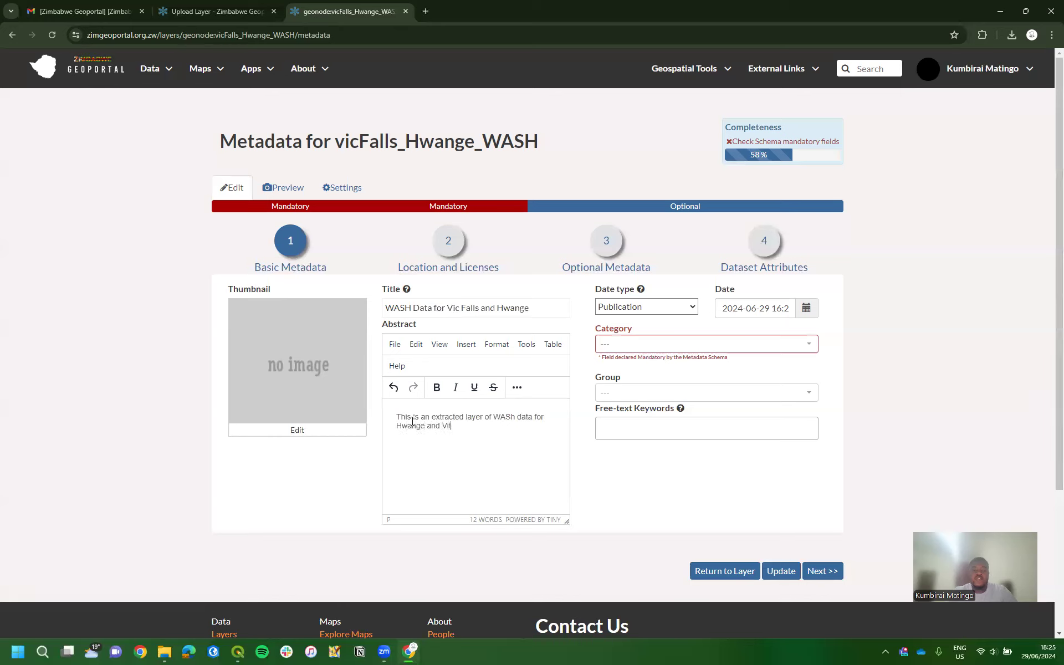
type("ictoria Falls in Zimbabwe.")
key("Return")
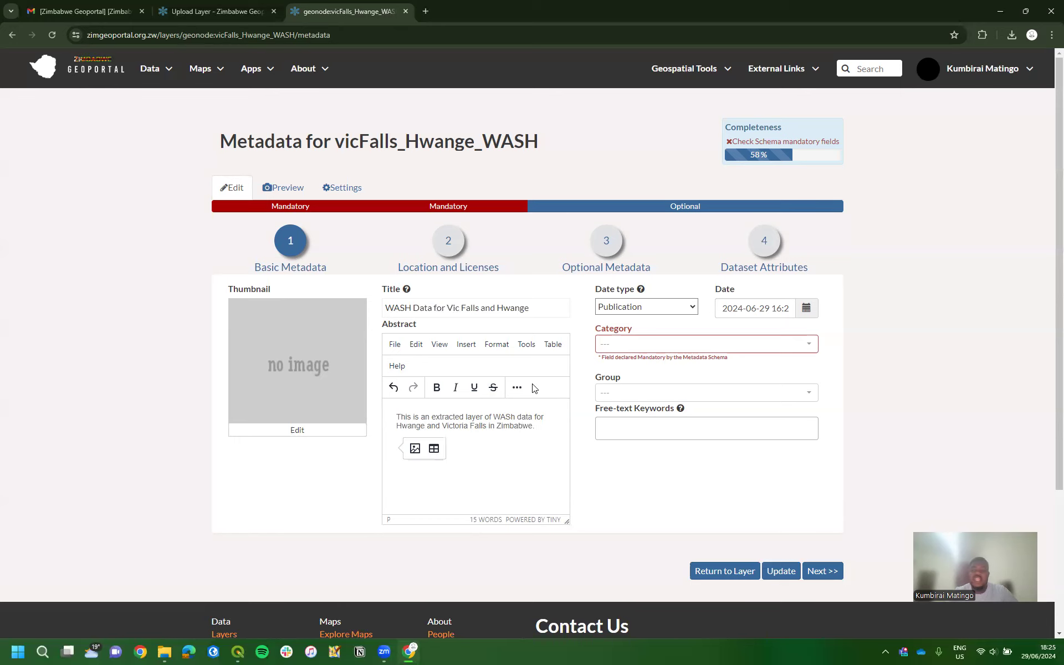
Add a second abstract paragraph reading "This data was obtained from the RWIMS" and make RWIMS bold.
type("This data was obsta")
key("BackSpace")
key("BackSpace")
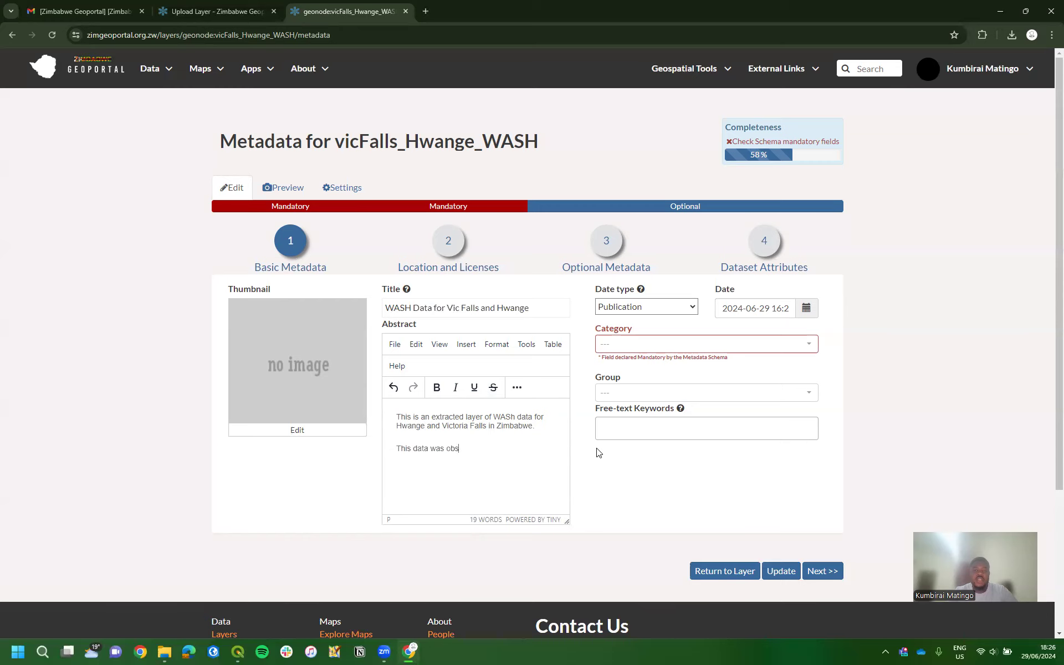
type("tained from the RWIMS")
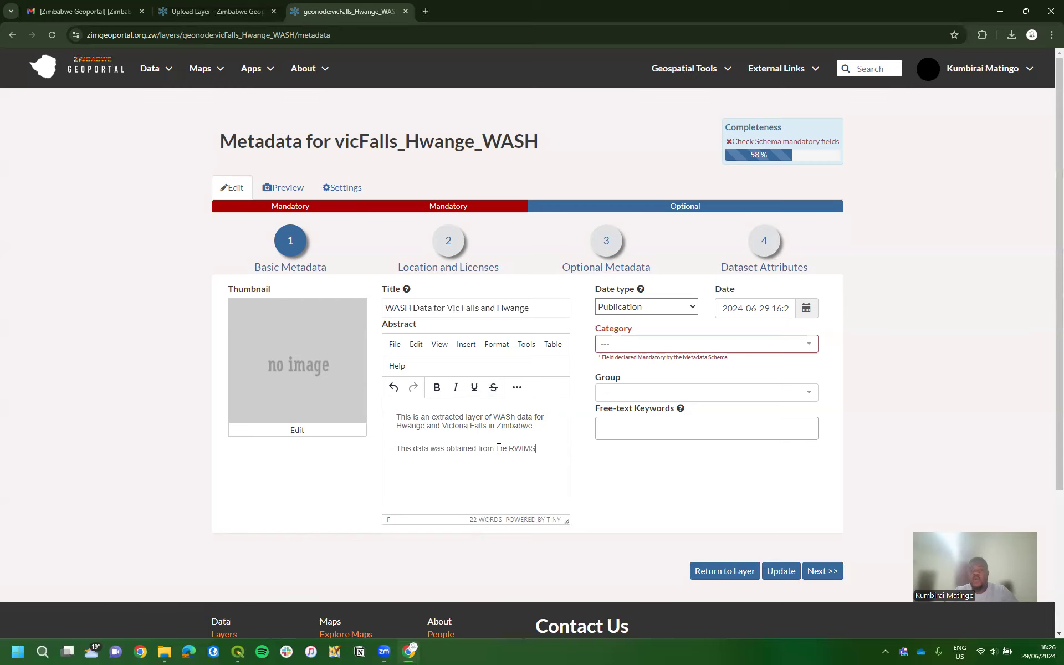
double_click(527, 448)
key("ctrl+b")
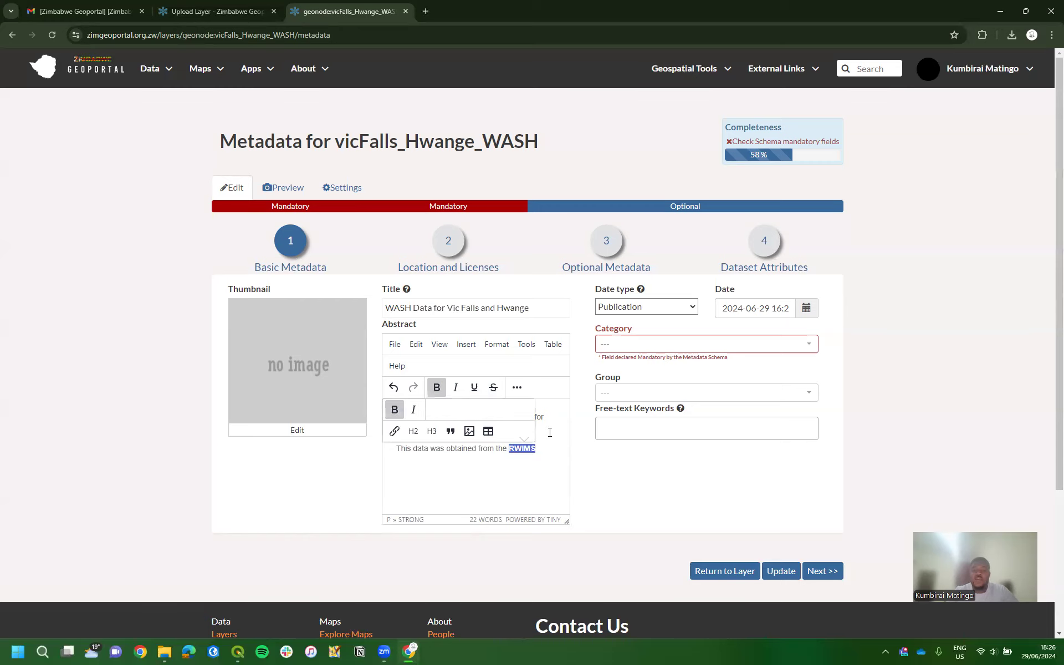
left_click(555, 448)
Keep Publication as the date type and set the category to Inland Waters.
left_click(689, 306)
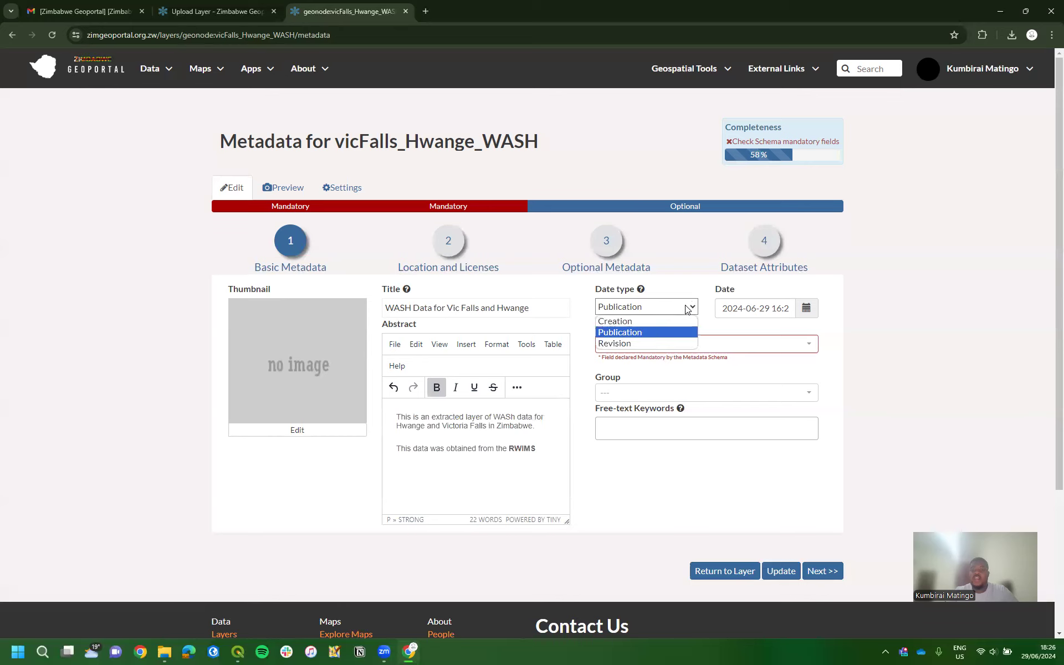
left_click(650, 334)
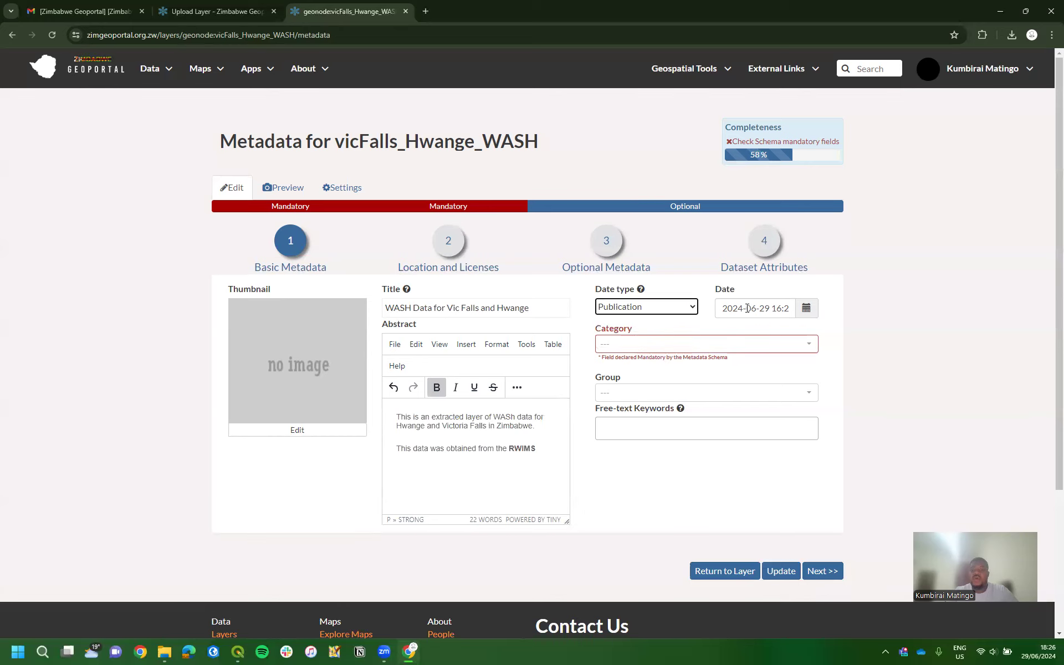
left_click(690, 344)
type("inl")
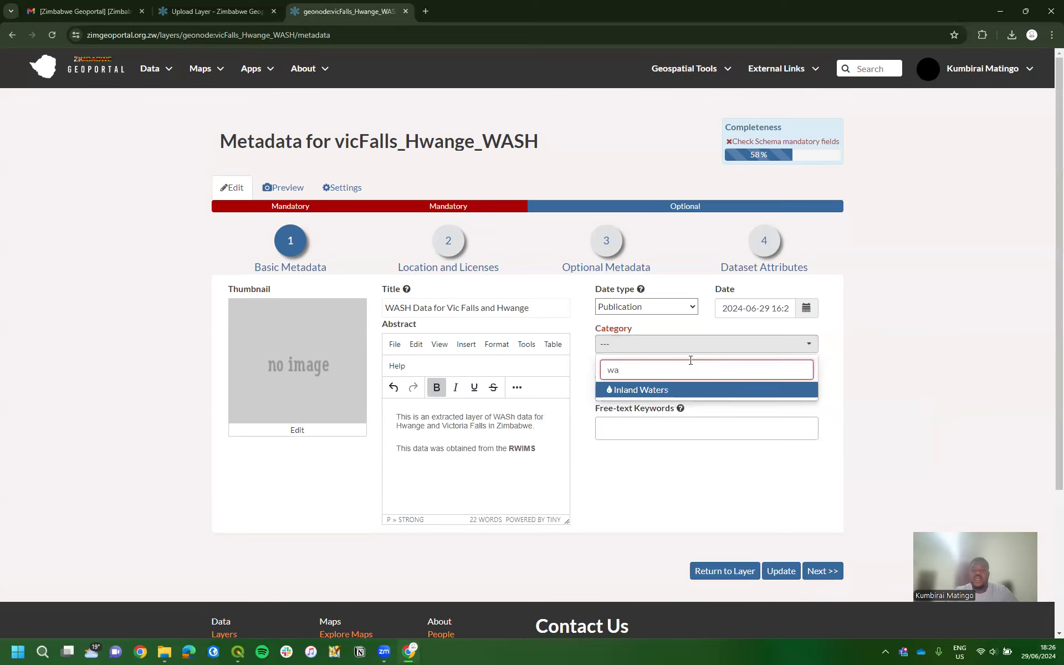
left_click(658, 391)
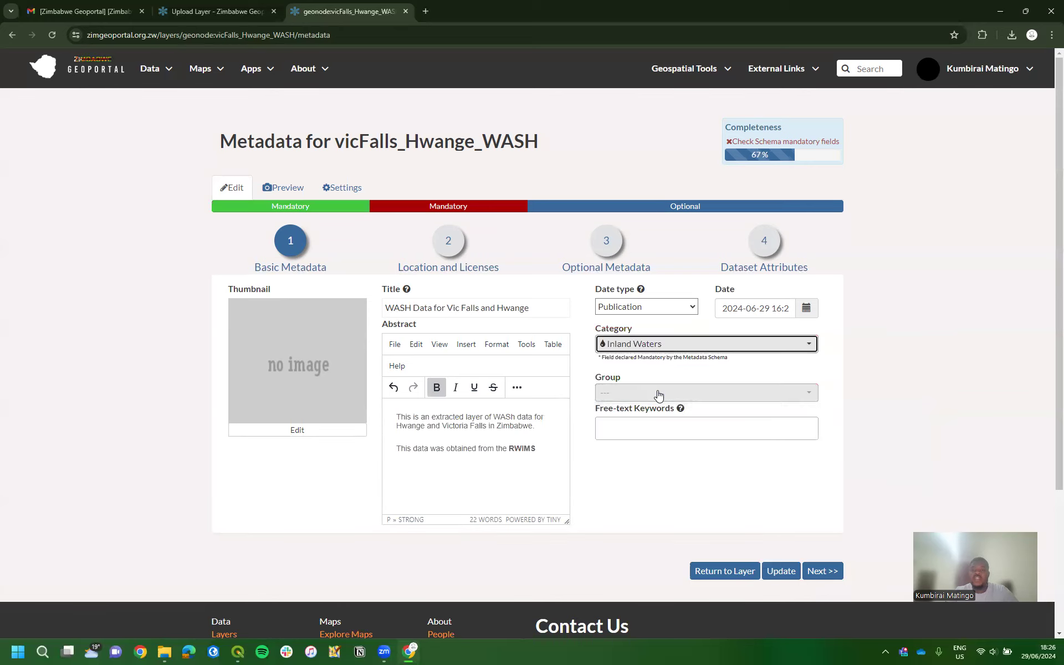
Look through the full list of metadata categories, keeping Inland Waters as the choice.
left_click(691, 345)
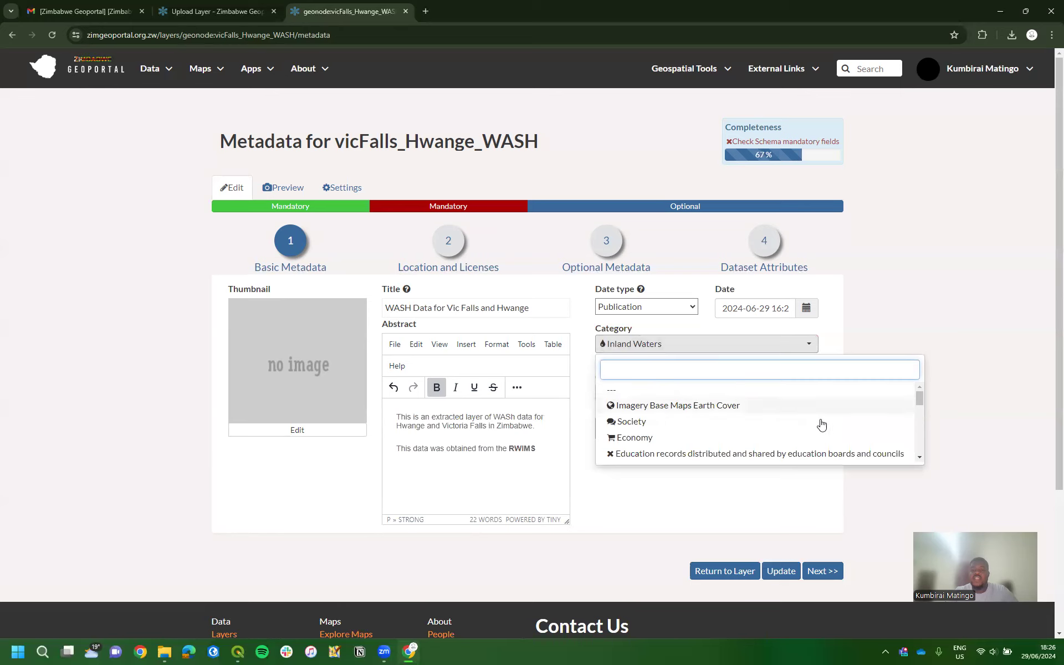
scroll(812, 429, "down", 1)
scroll(698, 428, "down", 1)
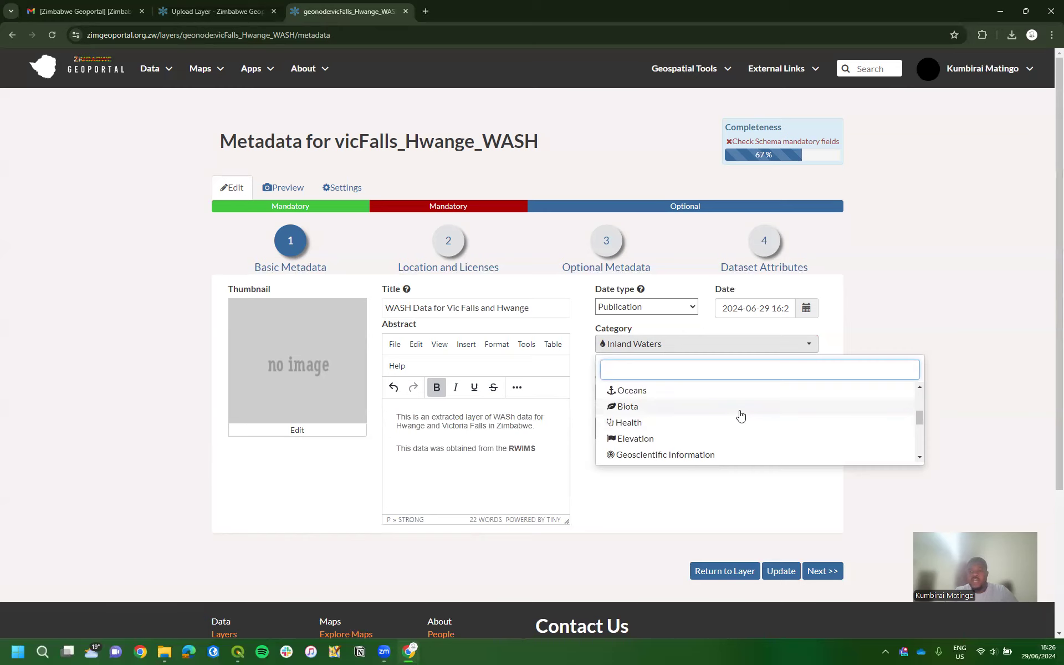
scroll(739, 413, "down", 2)
scroll(725, 421, "down", 2)
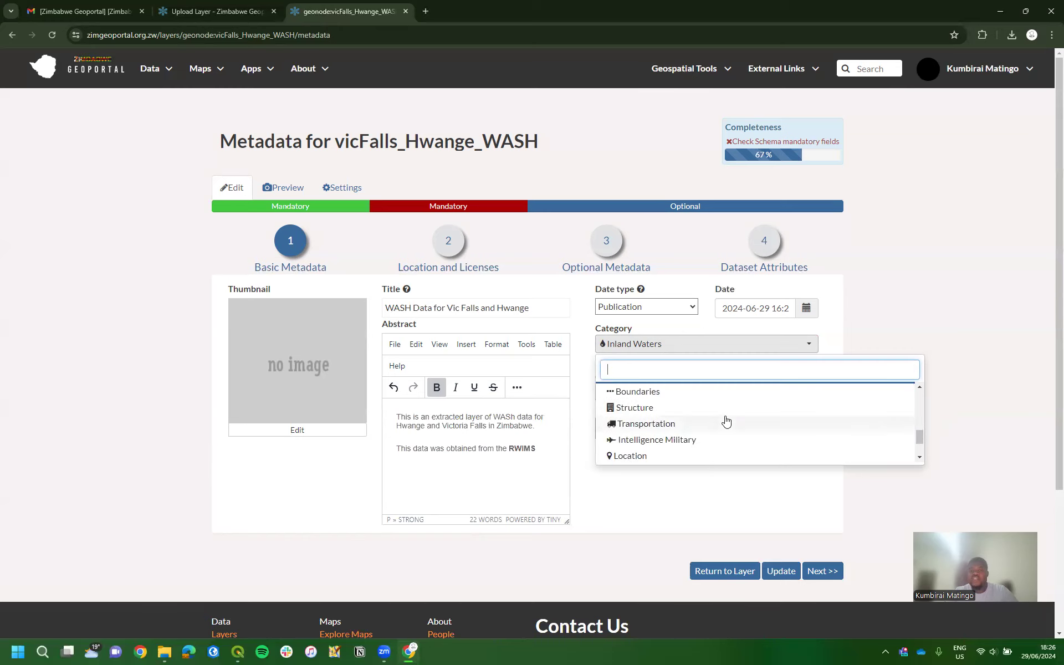
scroll(725, 420, "down", 2)
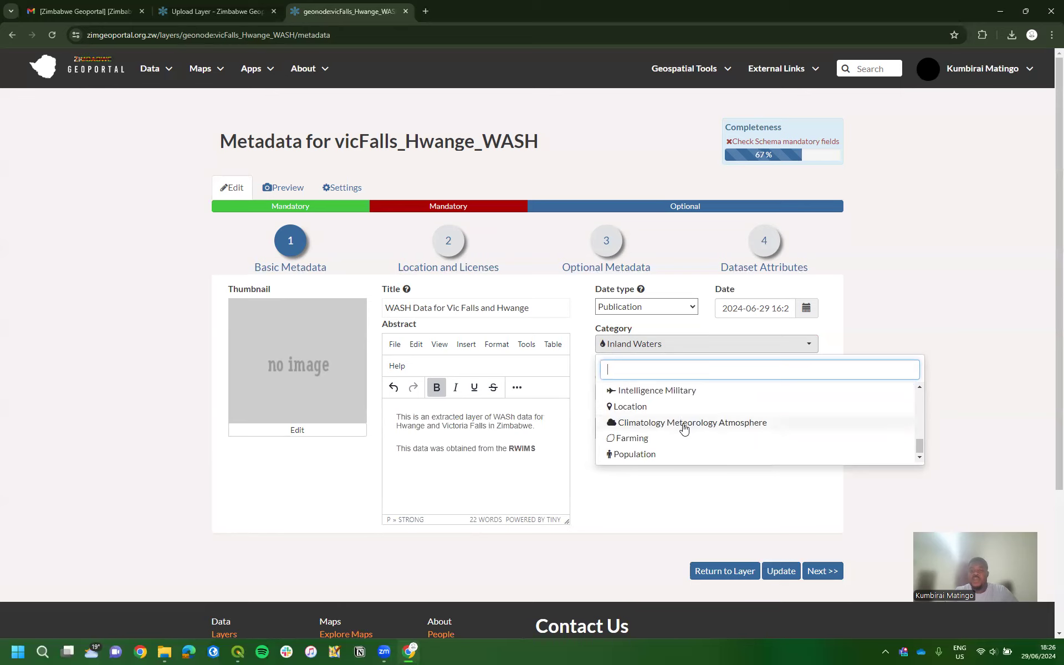
scroll(684, 428, "down", 1)
scroll(713, 394, "up", 6)
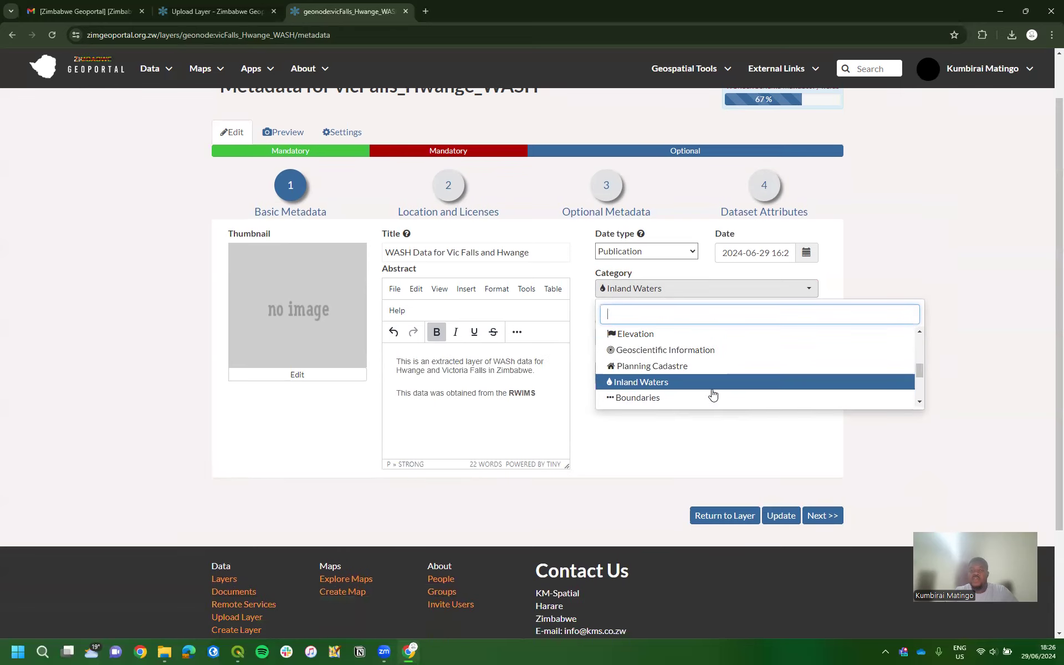
scroll(714, 394, "up", 2)
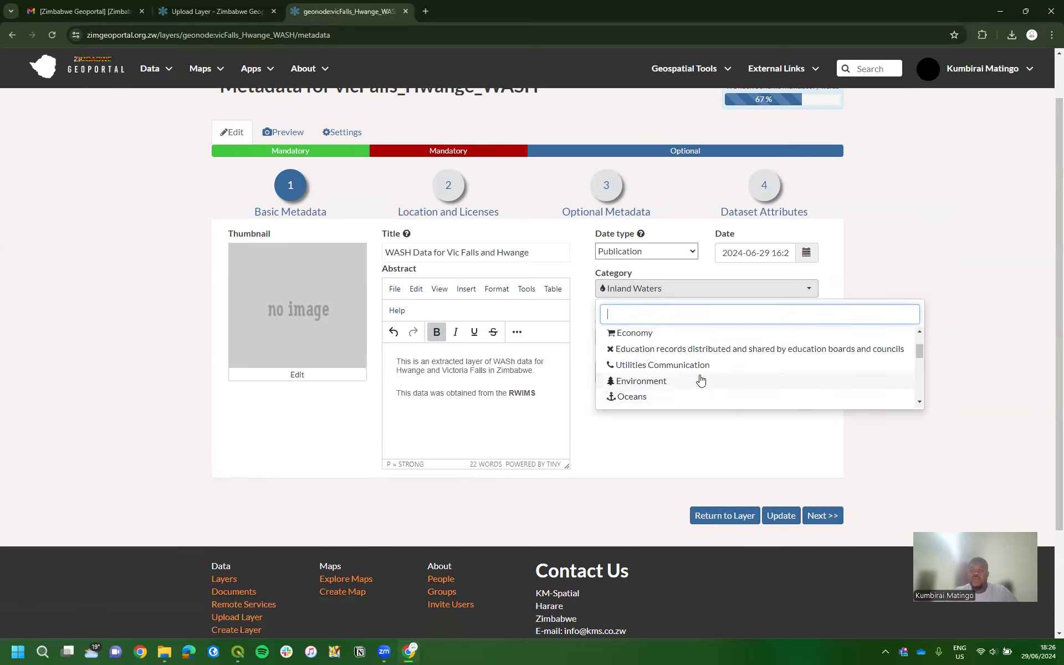
scroll(719, 377, "up", 2)
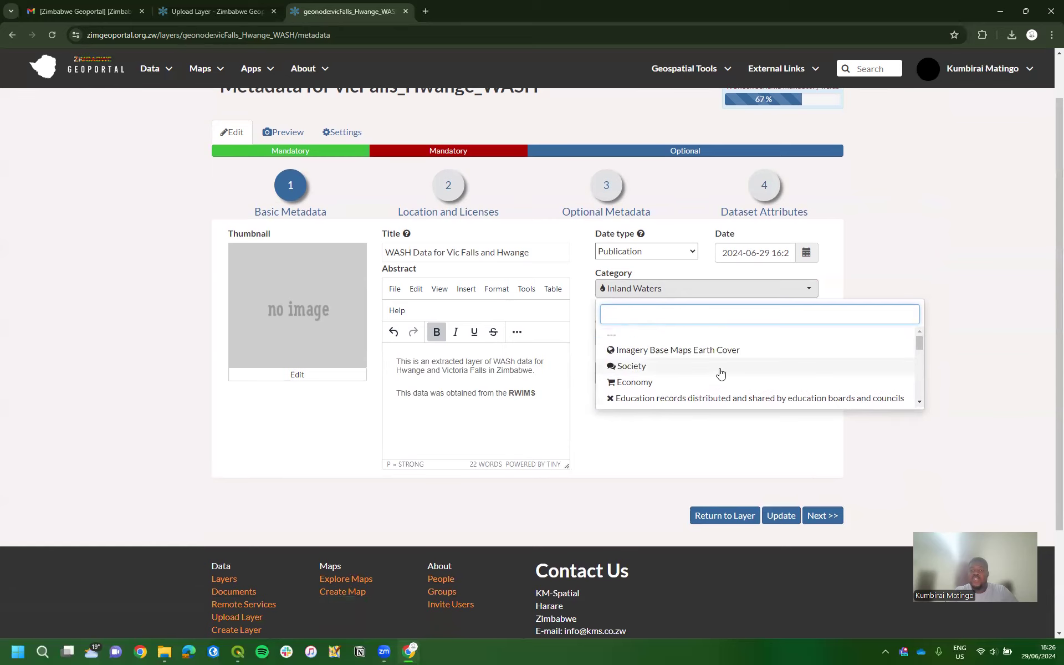
scroll(715, 371, "down", 2)
scroll(701, 369, "down", 2)
scroll(700, 371, "down", 2)
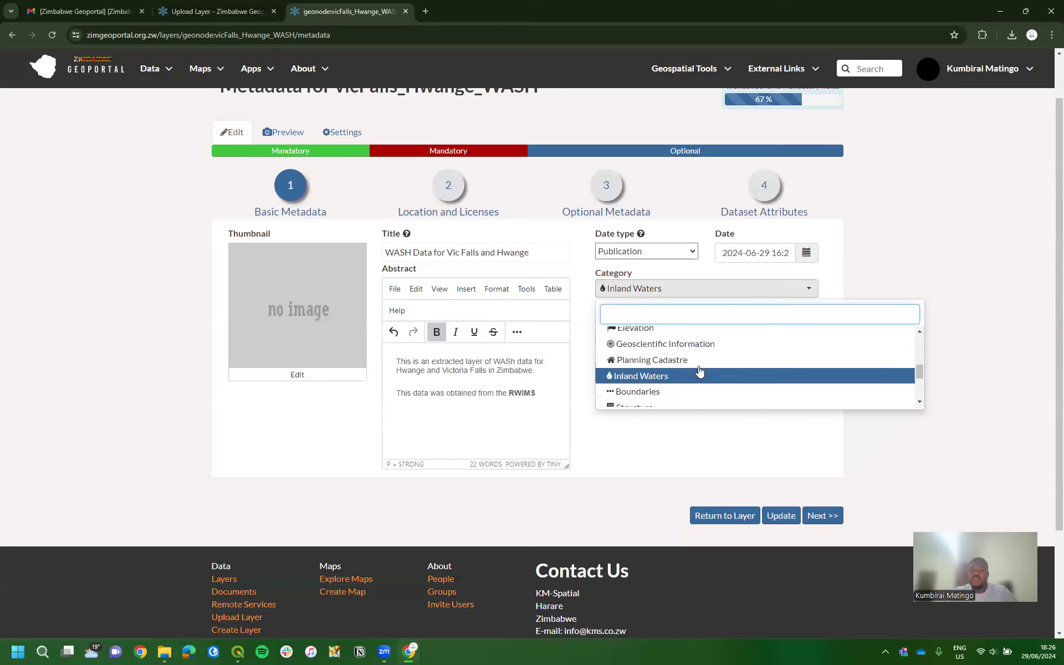
left_click(654, 377)
Check the group options without choosing one, add the free-text keyword WASH and save the metadata.
left_click(648, 338)
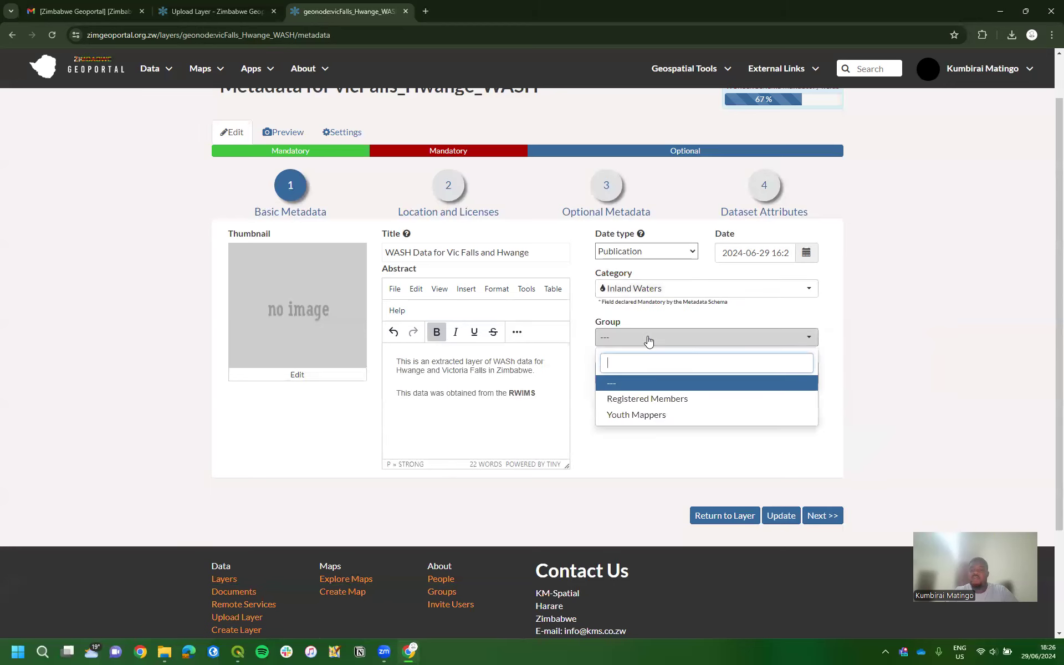
left_click(818, 324)
left_click(649, 343)
left_click(792, 319)
left_click(642, 370)
type("WASH")
key("Return")
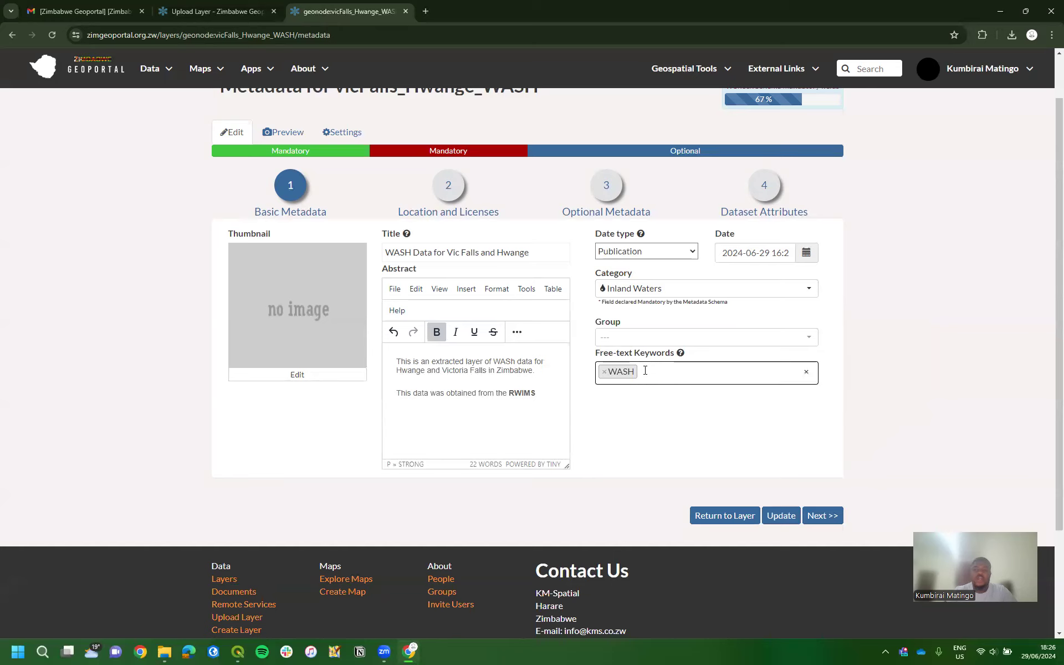
left_click(660, 373)
type("Boreh")
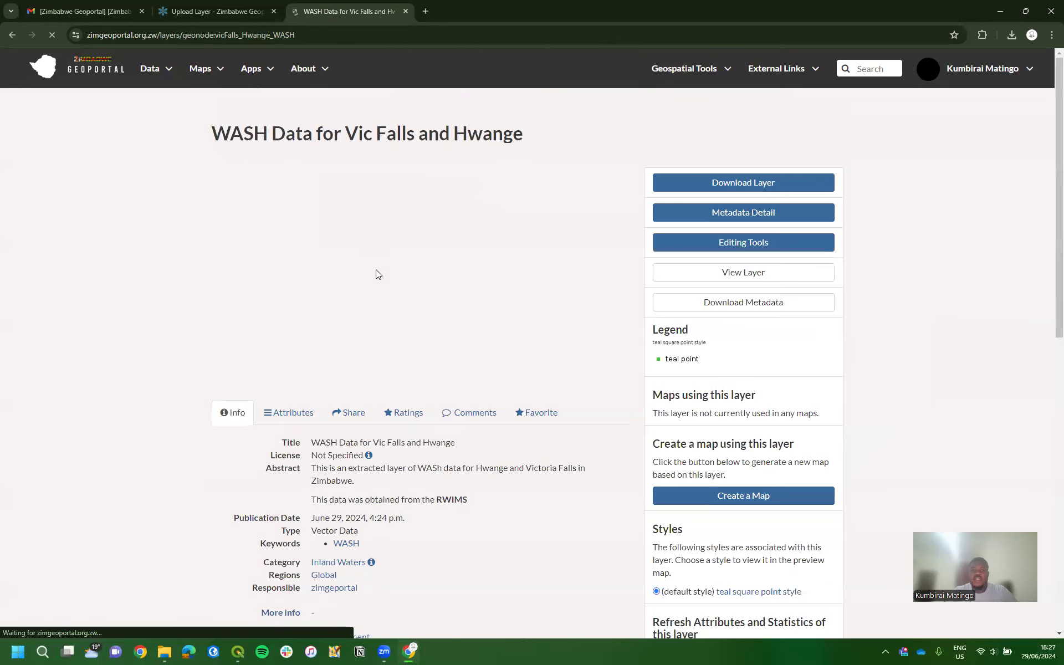
Review the layer page's map preview, title, abstract and other saved metadata.
scroll(852, 336, "down", 2)
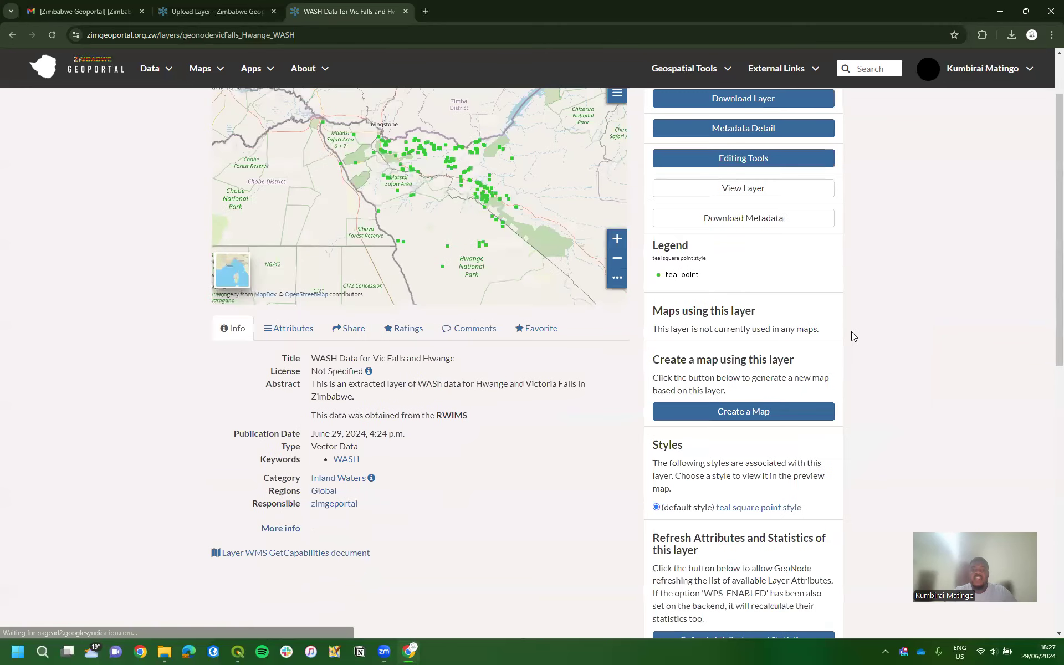
scroll(853, 334, "down", 1)
scroll(852, 331, "up", 3)
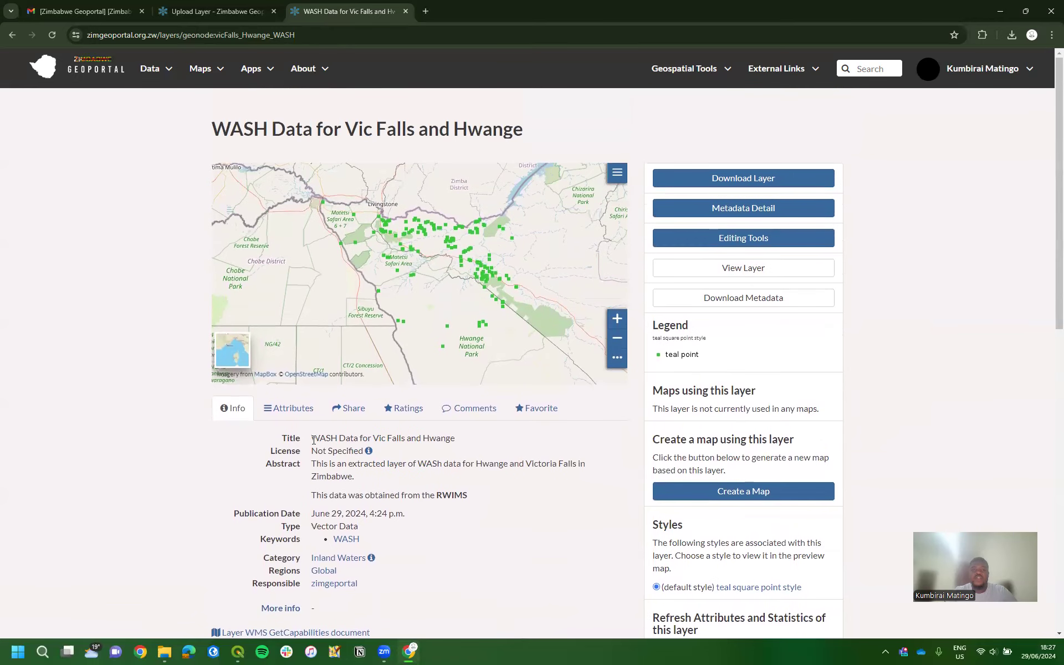
left_click_drag(314, 440, 535, 465)
left_click(538, 506)
Reopen the layer's metadata wizard and advance to its Location and Licenses section.
left_click(762, 244)
left_click(428, 182)
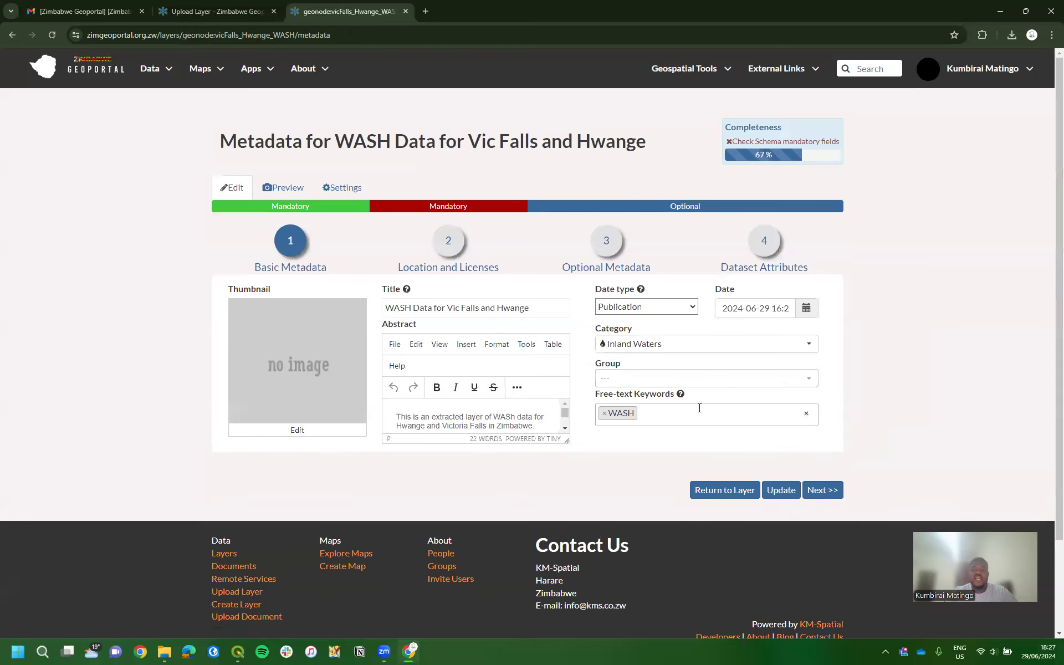
left_click(822, 489)
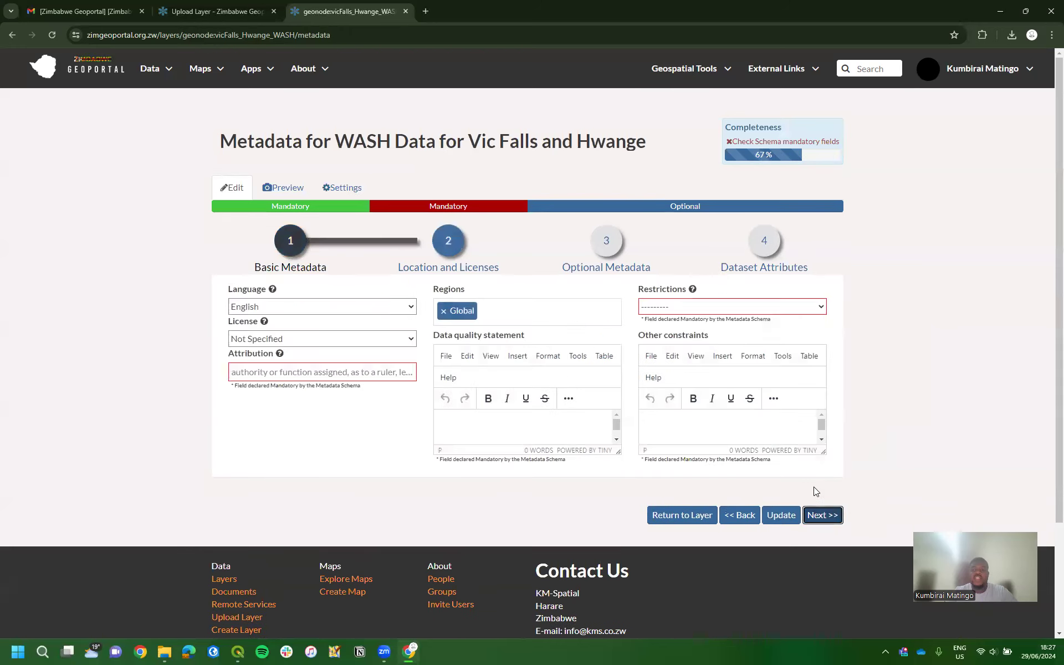
Replace the Global region with Zimbabwe [Southern Africa] and set the attribution to RWIMS.
left_click(443, 315)
type("Zim")
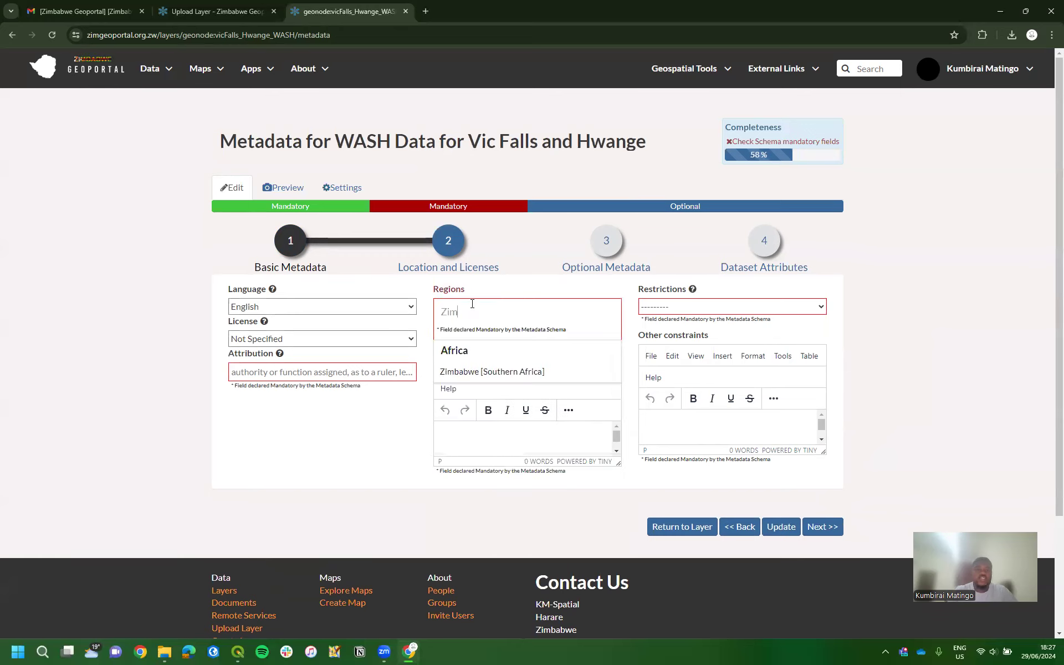
left_click(487, 372)
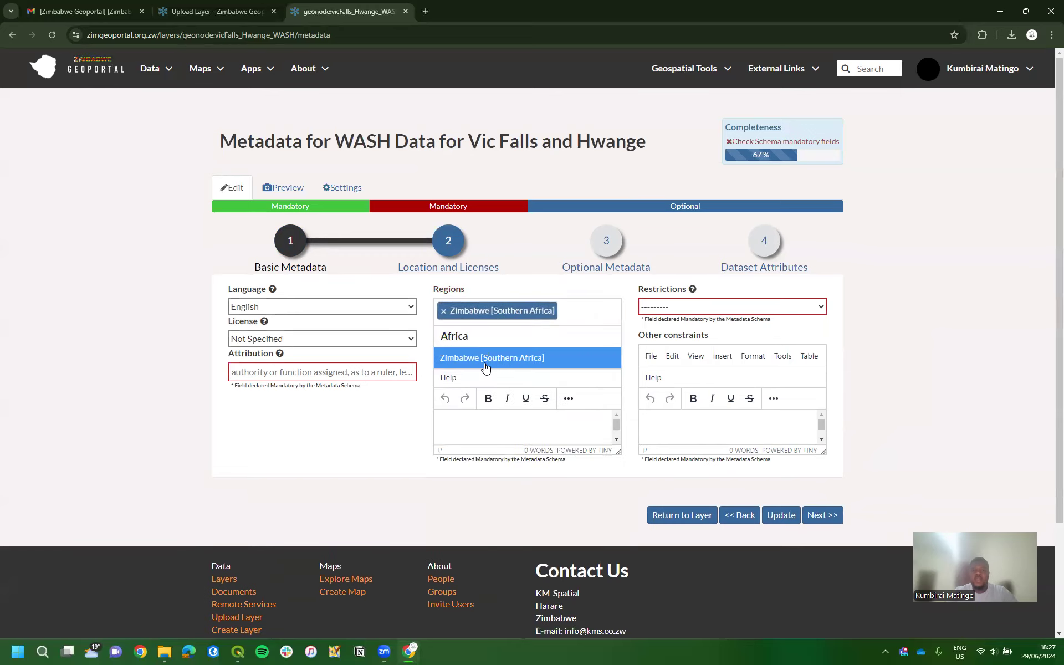
left_click(277, 372)
mouse_move(280, 356)
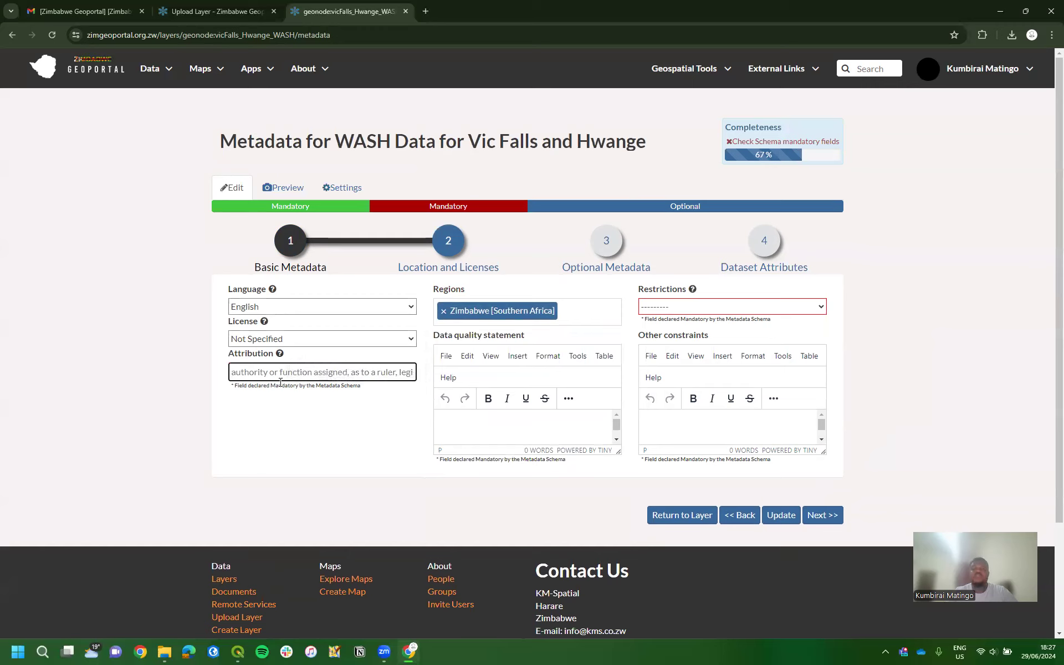
type("RWIMS")
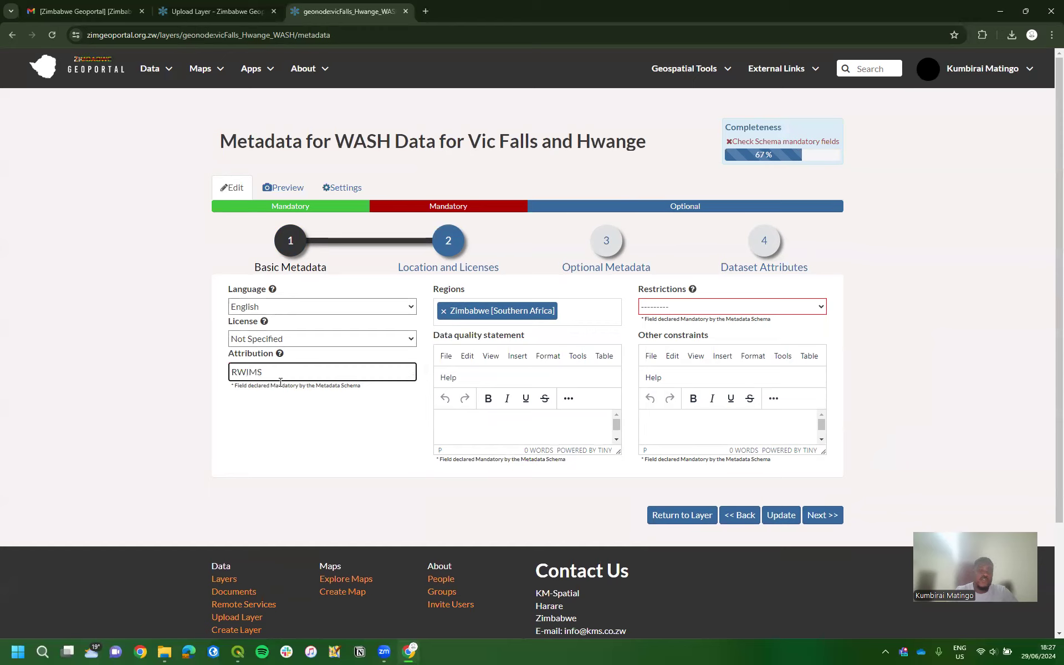
left_click(254, 408)
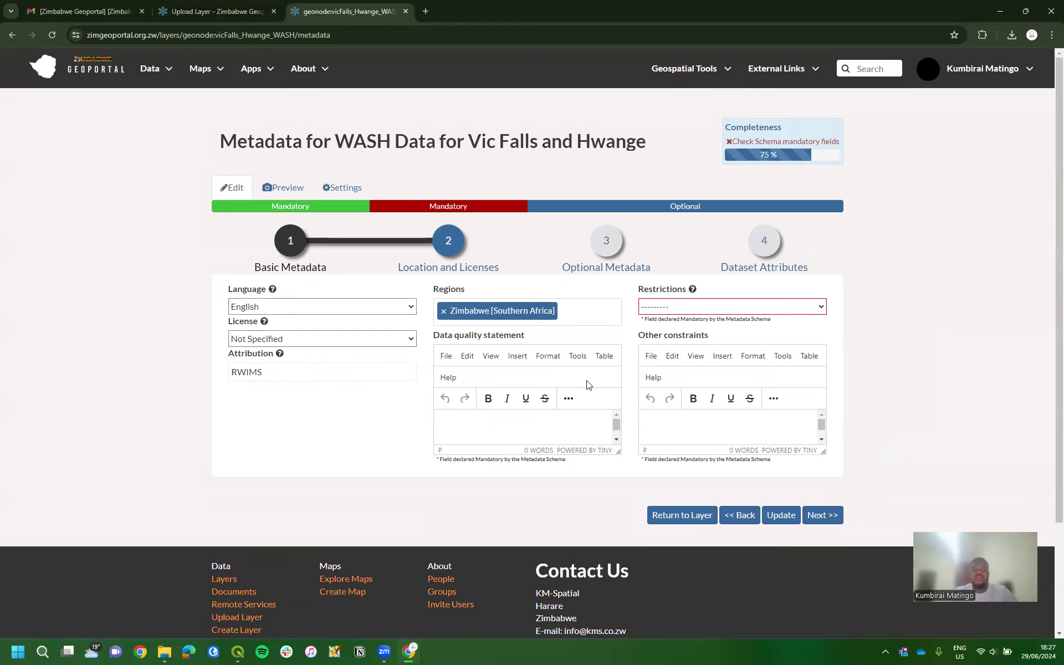
Look over the available restriction types and leave the Restrictions field empty.
left_click(706, 307)
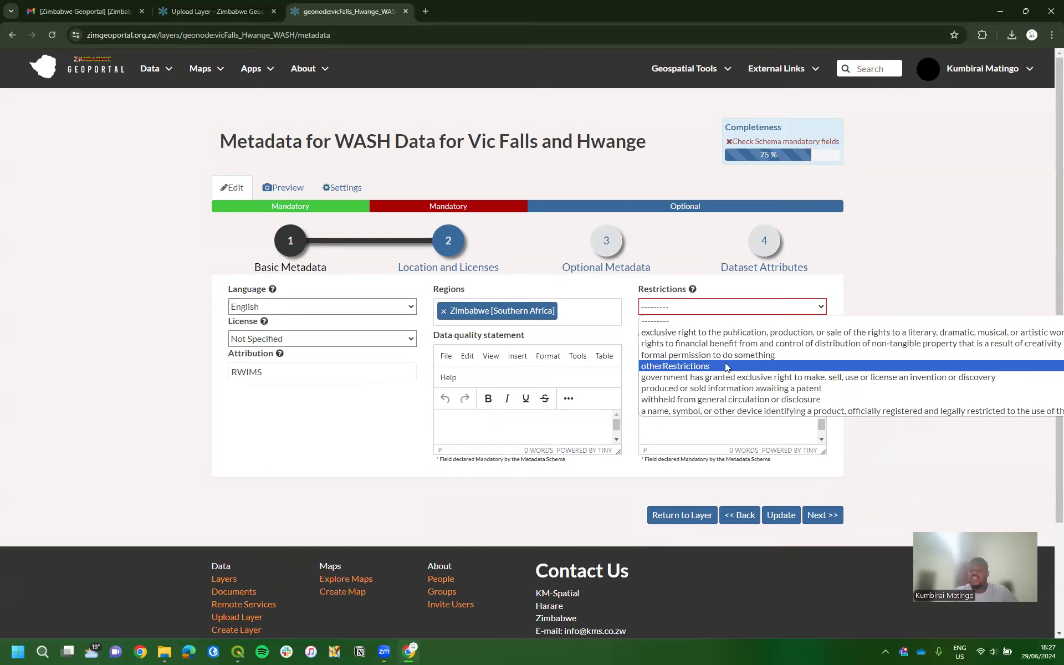
left_click(680, 322)
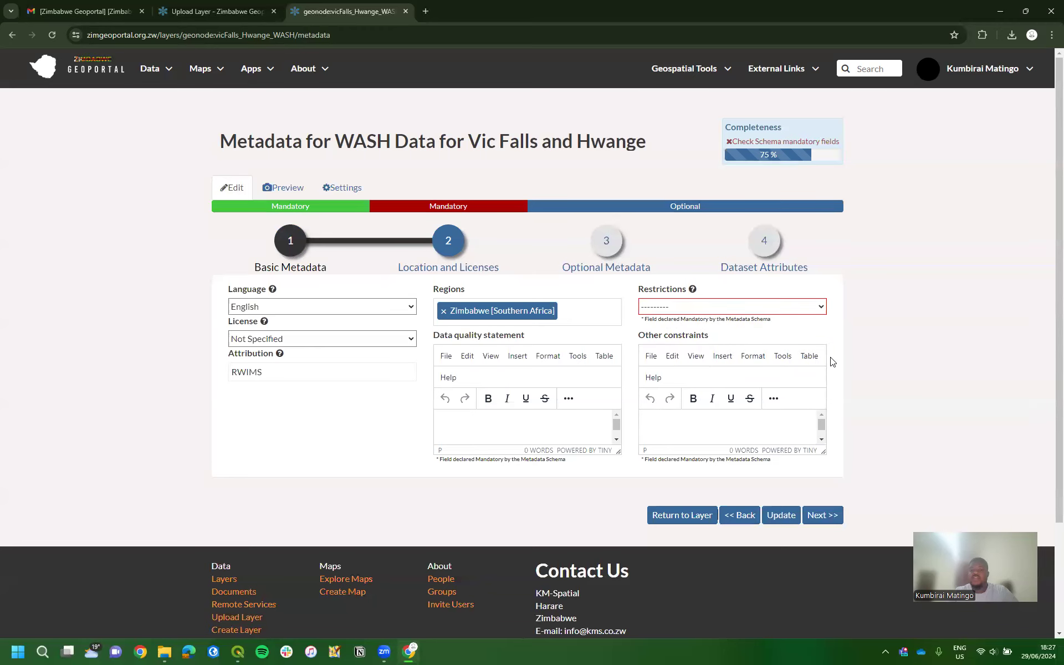
Enter the data quality statement "This data was obtained without altercation from the RWIMS portal.".
scroll(863, 361, "down", 1)
left_click_drag(822, 395, 823, 439)
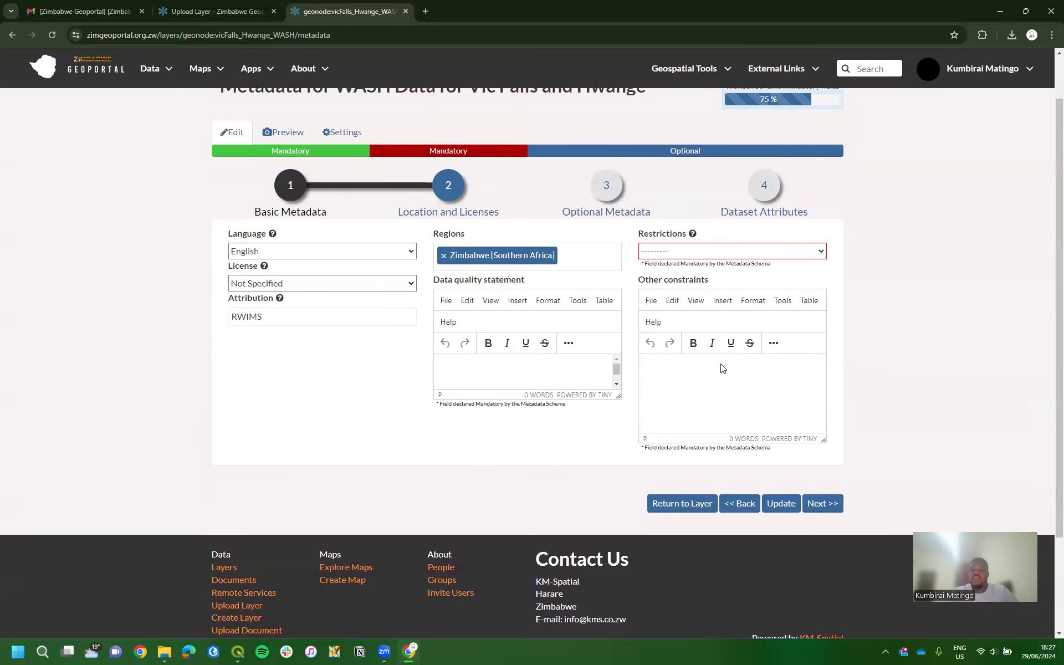
left_click(460, 369)
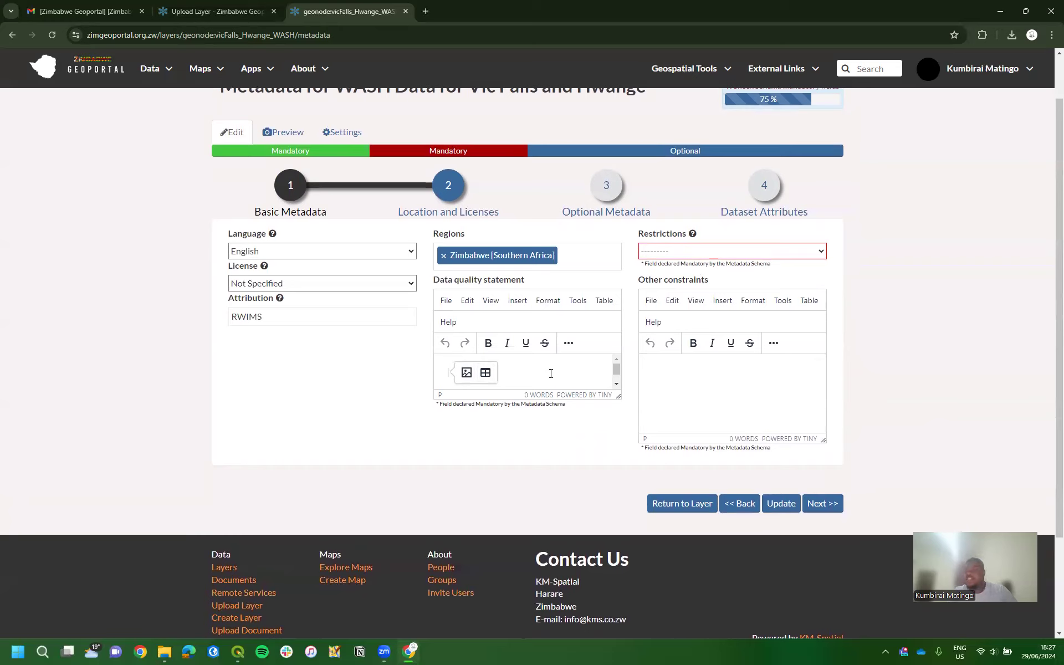
type("T")
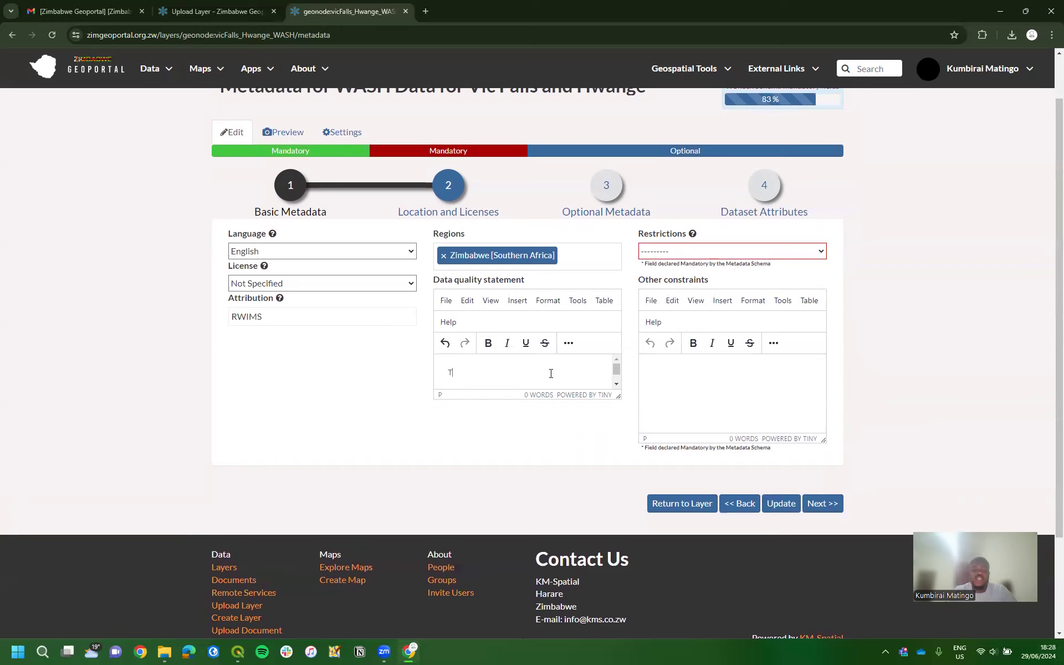
type("his data was obstained without altercatio")
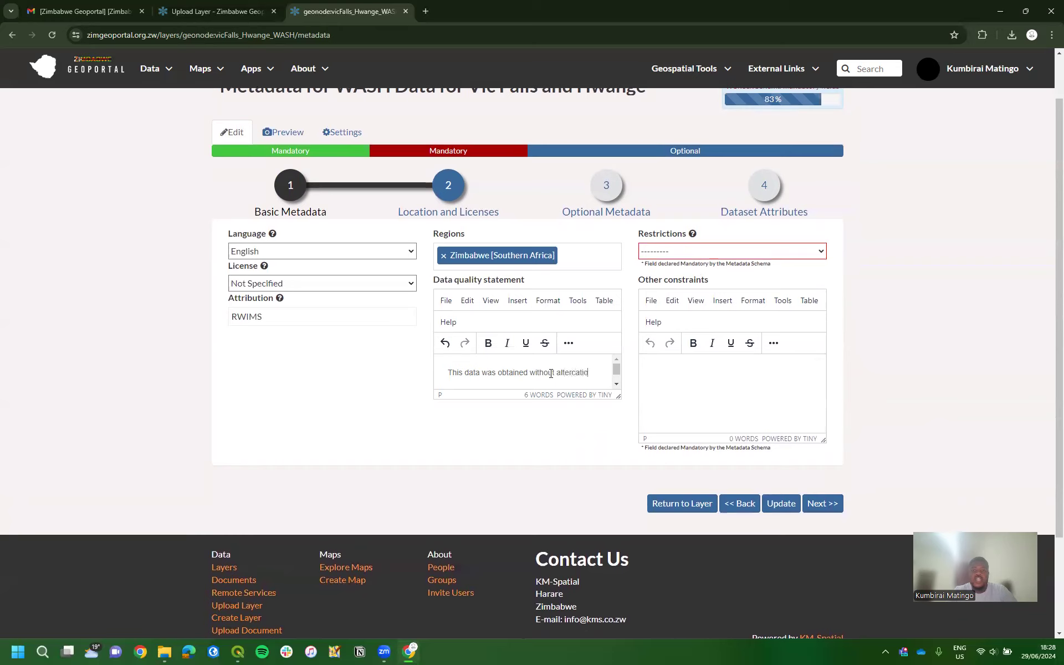
type("m the RWIMS portal.")
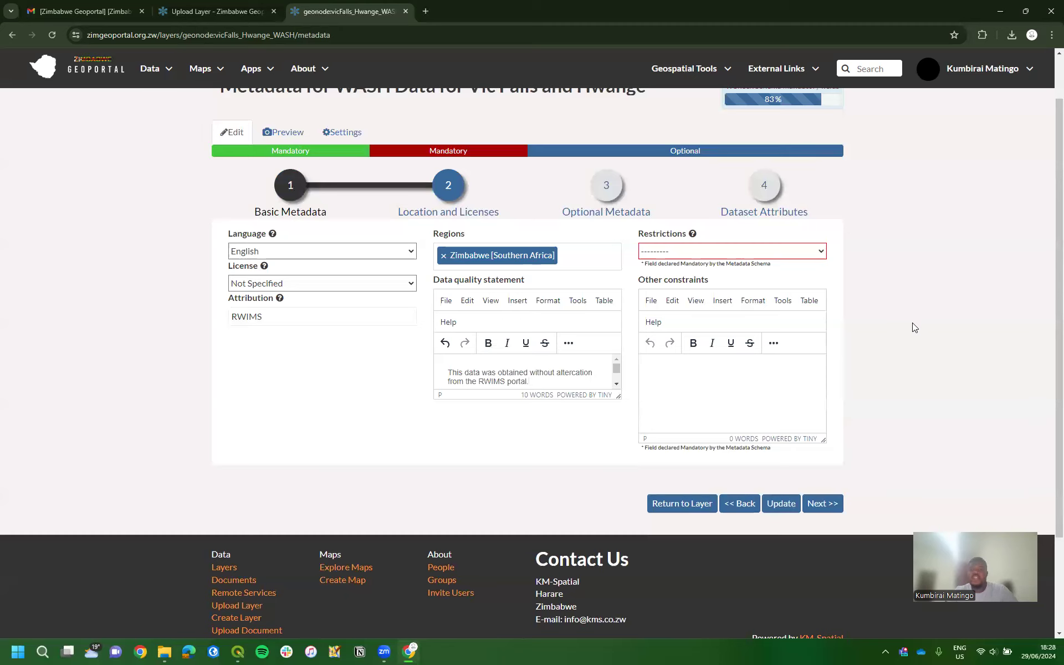
scroll(913, 327, "up", 1)
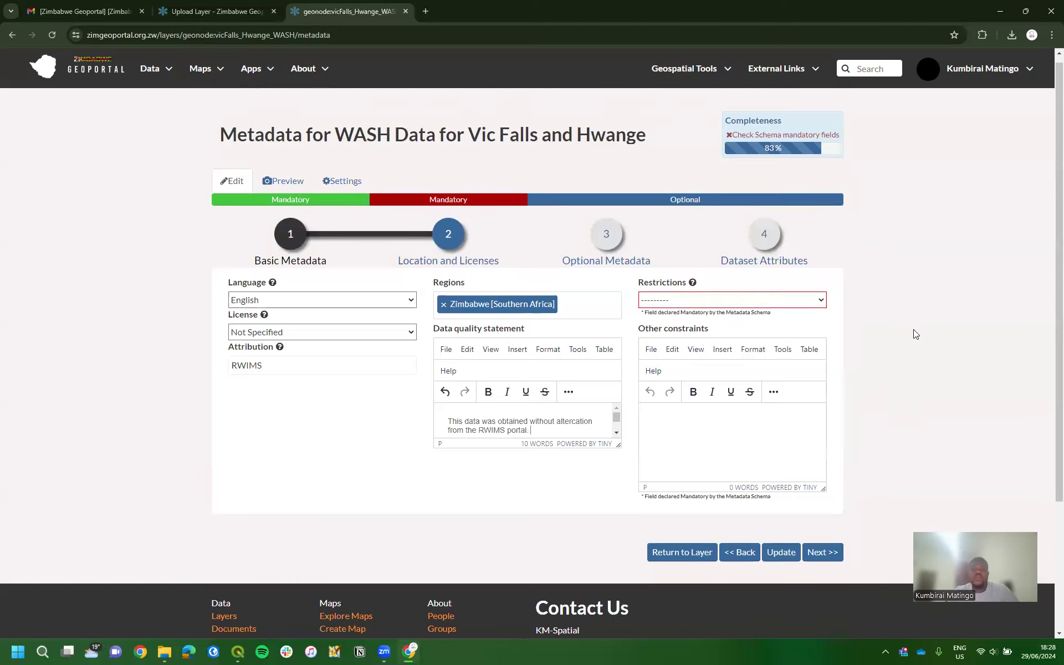
Advance to Optional Metadata and enter the purpose "For visualization of boreholes and WASH facilities.".
left_click(816, 560)
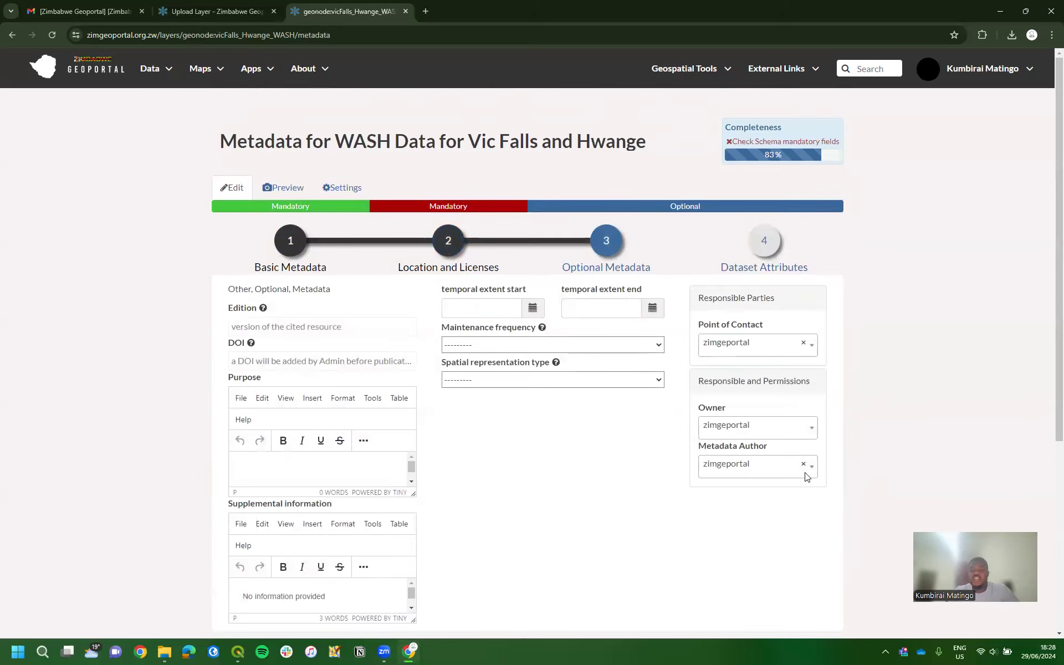
scroll(604, 442, "down", 2)
scroll(604, 443, "down", 2)
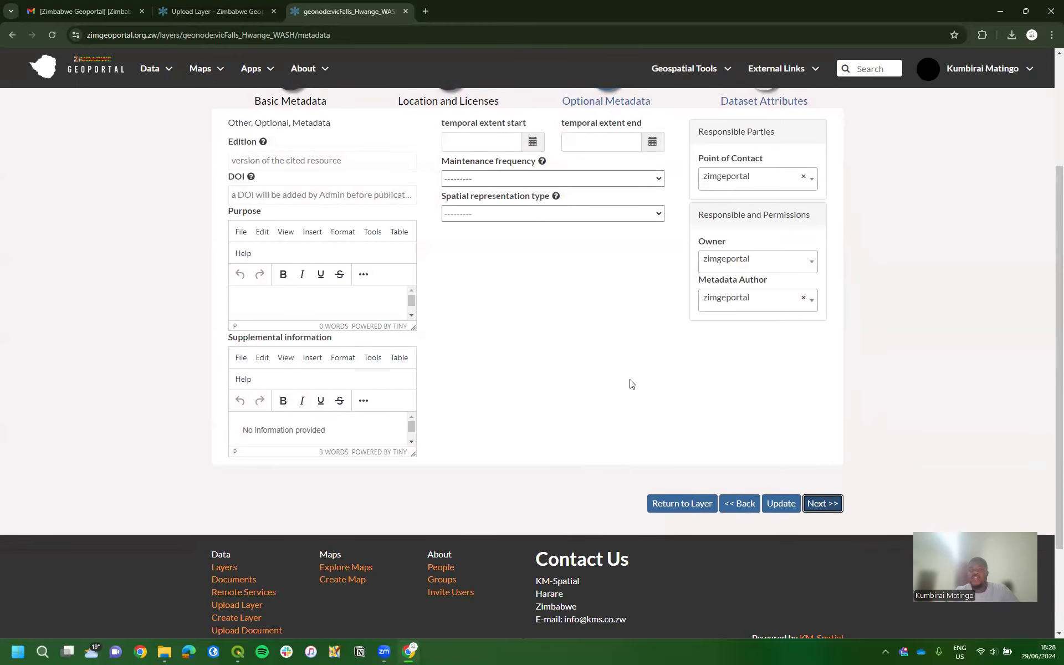
scroll(630, 383, "up", 1)
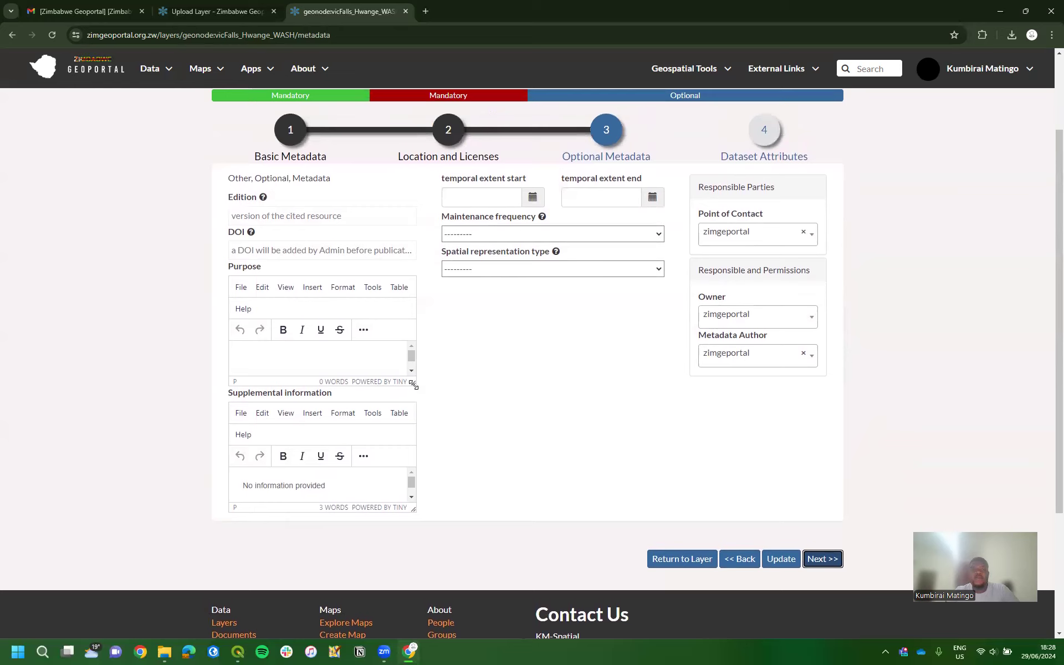
left_click_drag(413, 382, 373, 415)
left_click(262, 369)
type("For")
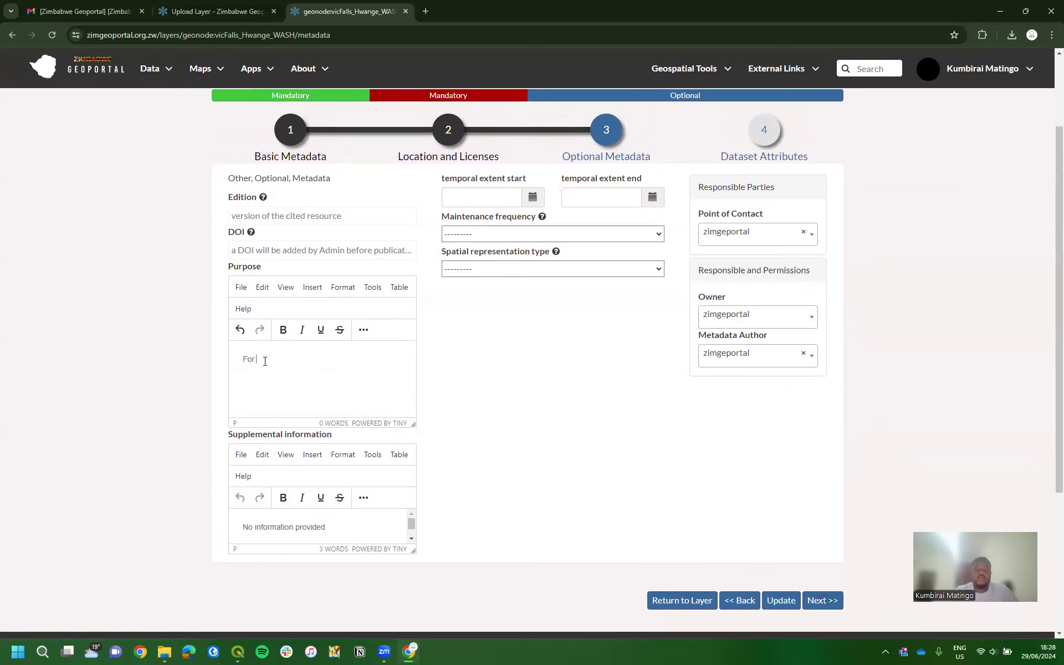
type(" visualization of boreholes and WA")
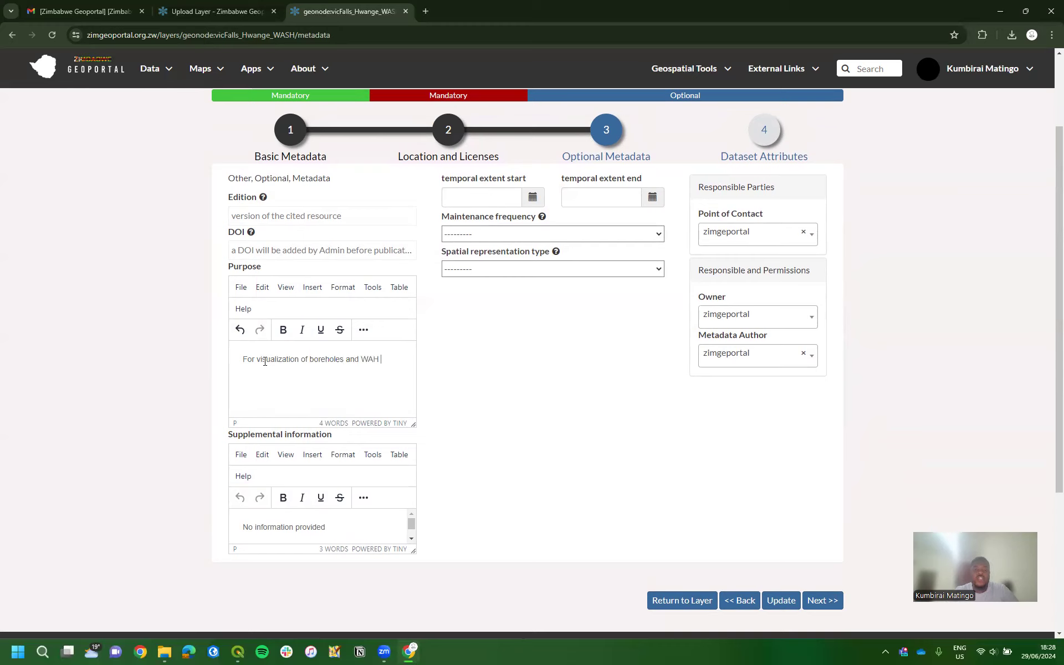
type("SH facilities.")
Enlarge the Supplemental information editor and clear its placeholder text.
scroll(343, 422, "down", 2)
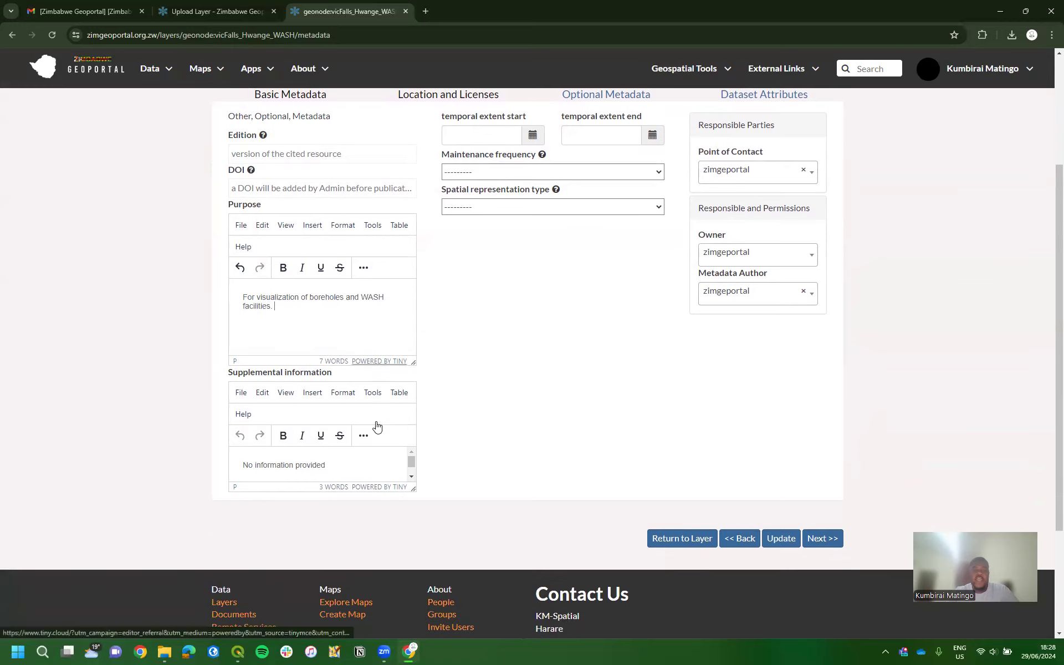
scroll(554, 411, "up", 3)
scroll(473, 429, "down", 4)
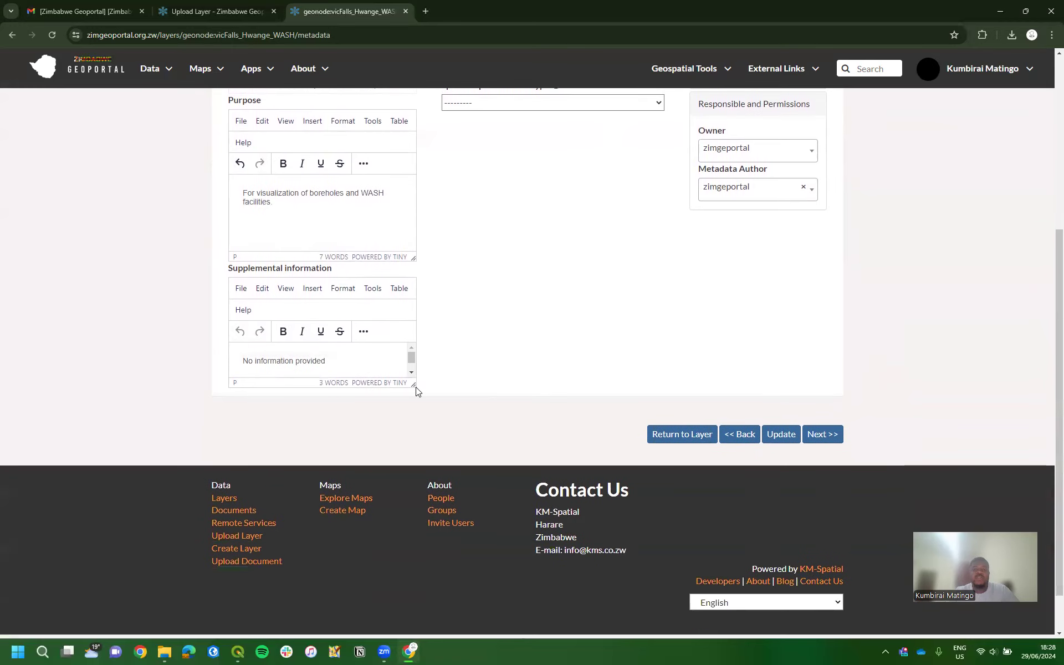
left_click_drag(413, 385, 436, 465)
left_click(330, 361)
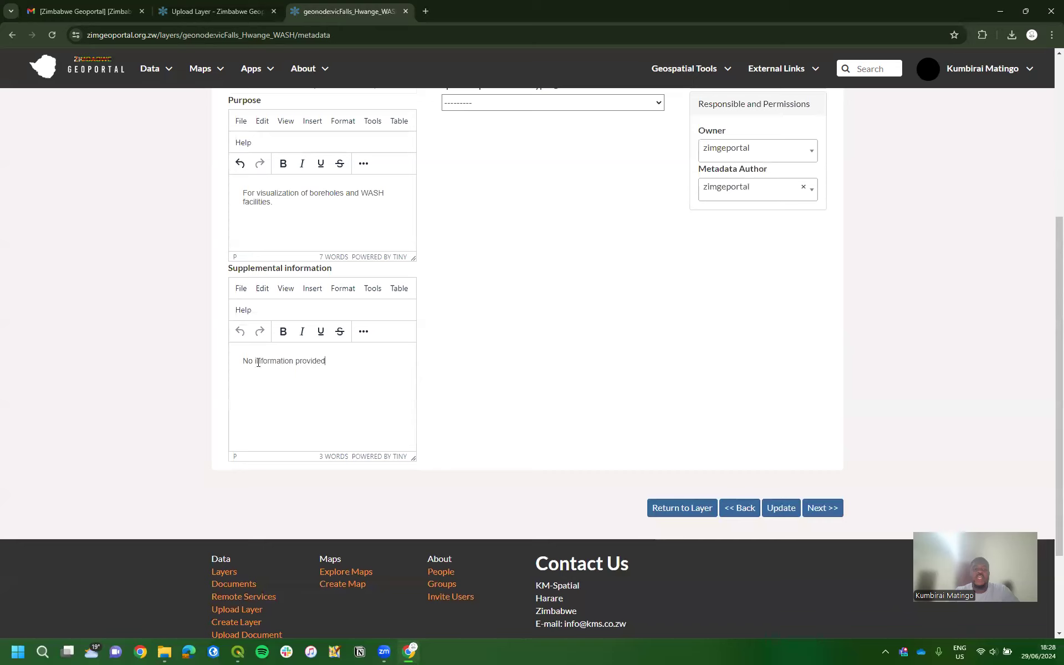
key("ctrl+a")
key("BackSpace")
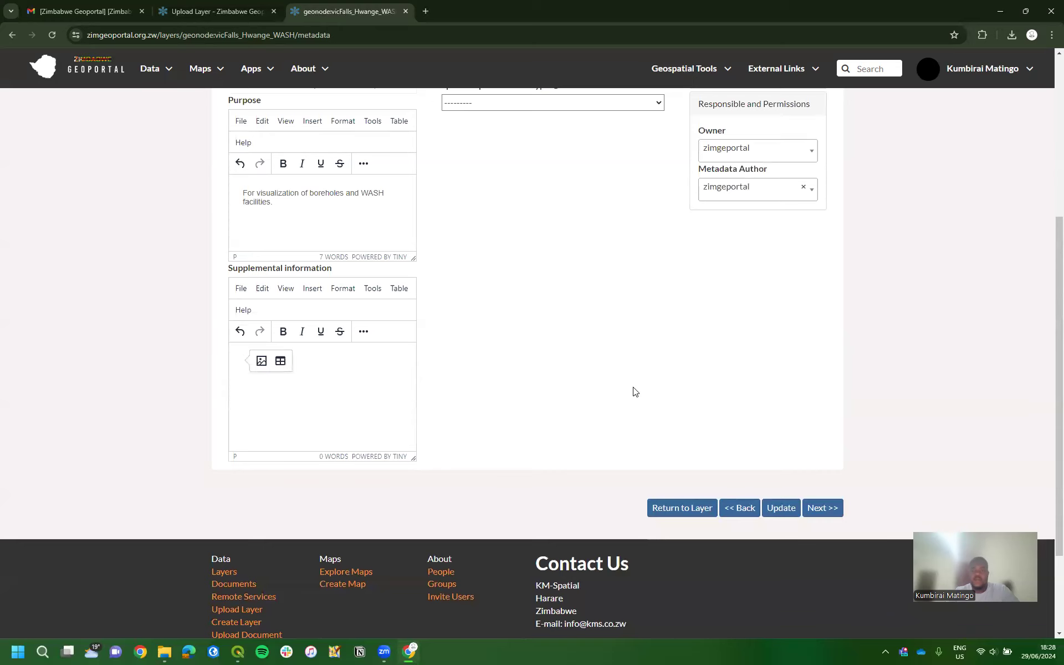
scroll(637, 360, "up", 5)
scroll(625, 428, "down", 5)
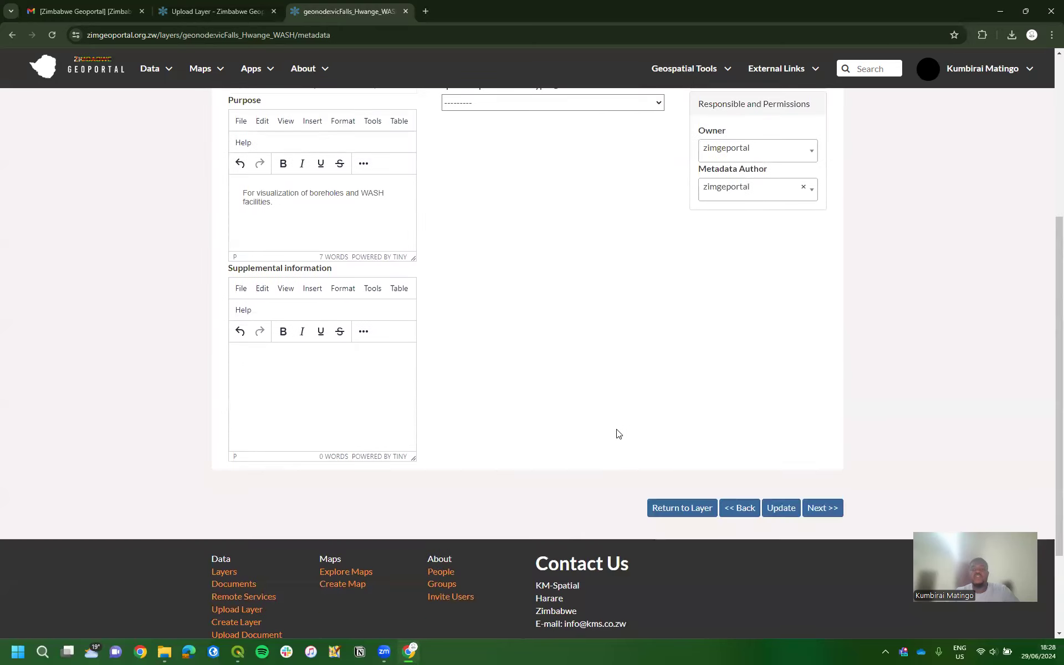
In the Dataset Attributes section, label the elev_m_dem attribute "Elevation (DEM)" and save the metadata update.
left_click(822, 507)
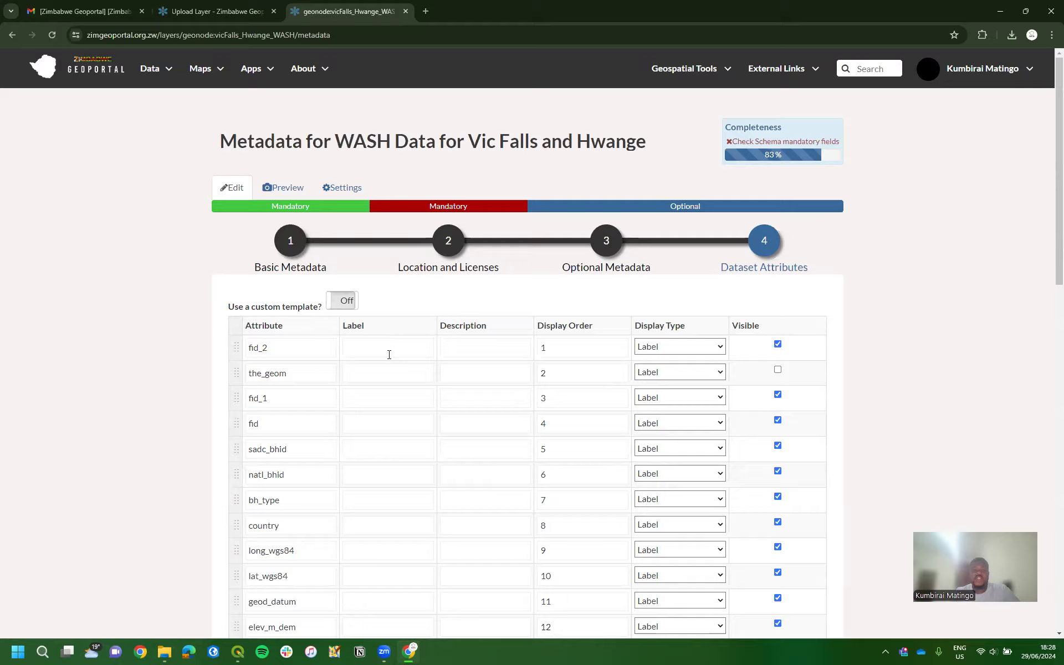
scroll(389, 354, "down", 2)
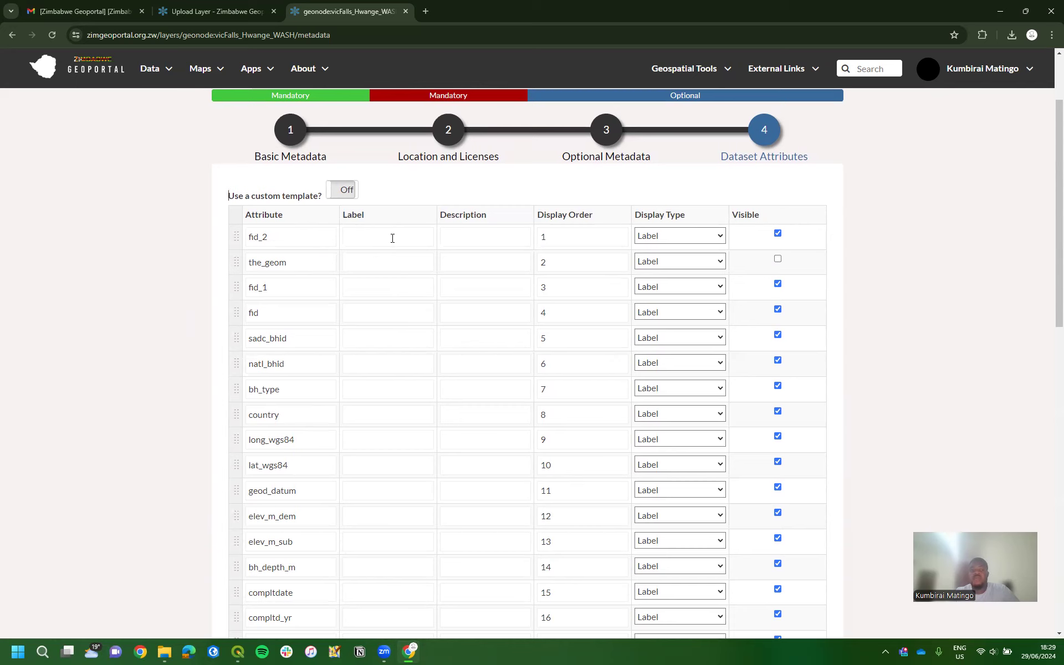
scroll(384, 410, "down", 3)
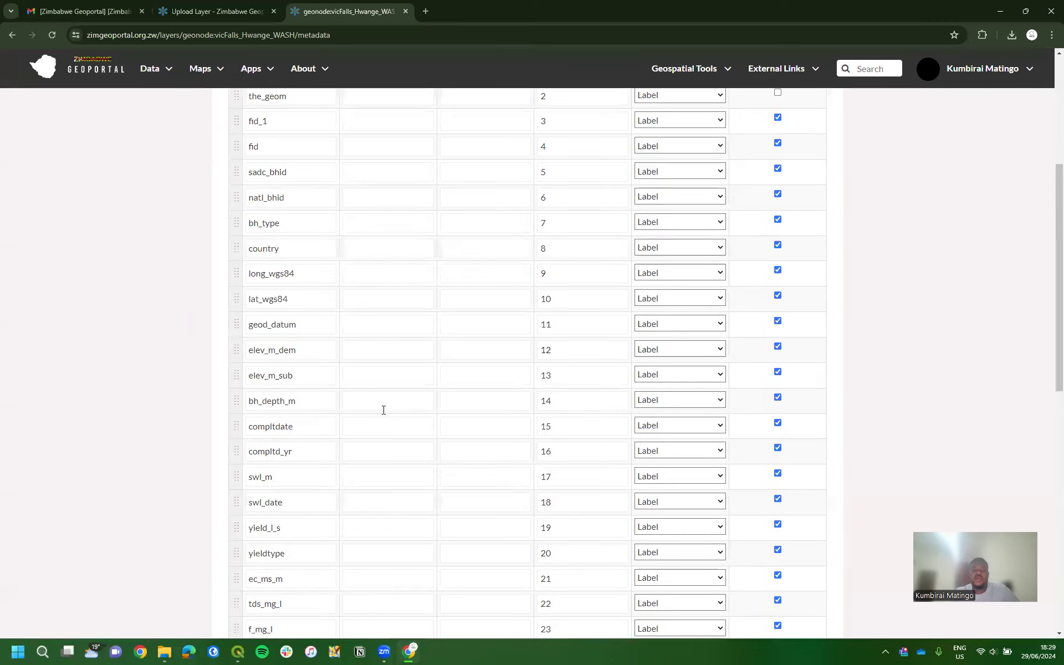
left_click(283, 356)
left_click(366, 351)
left_click(296, 350)
left_click(352, 350)
type("Elevation ")
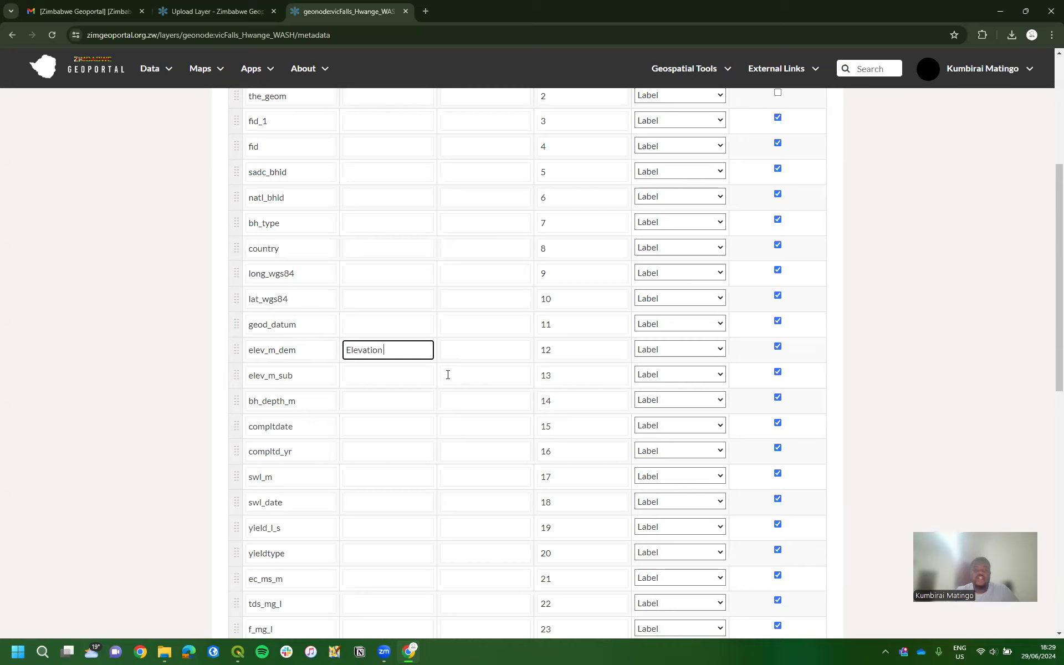
type("(DEM)")
scroll(402, 342, "down", 9)
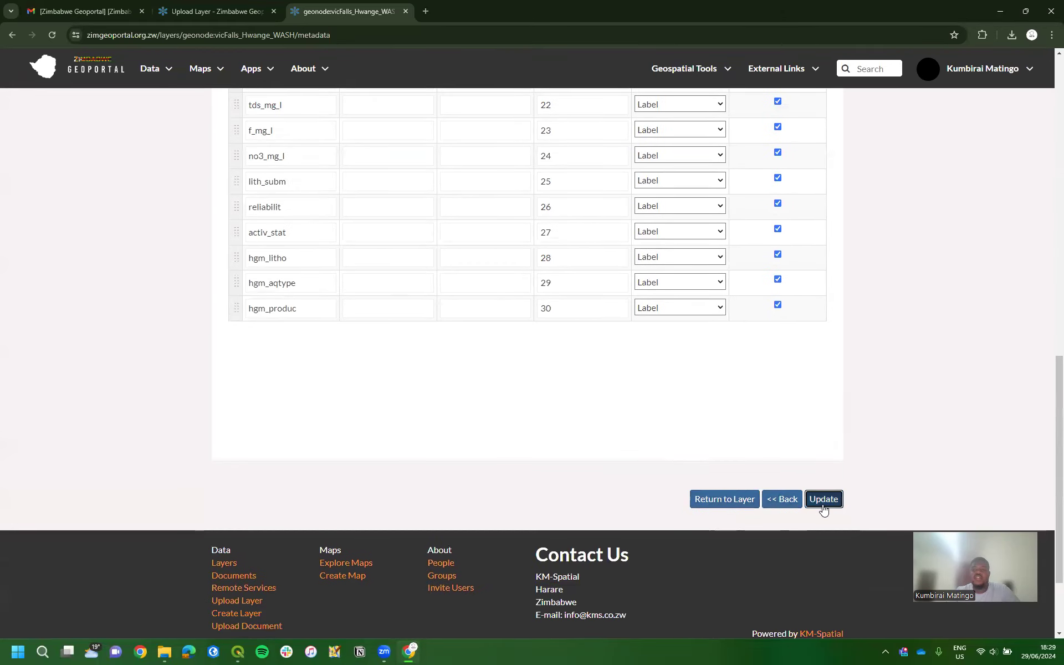
left_click(823, 500)
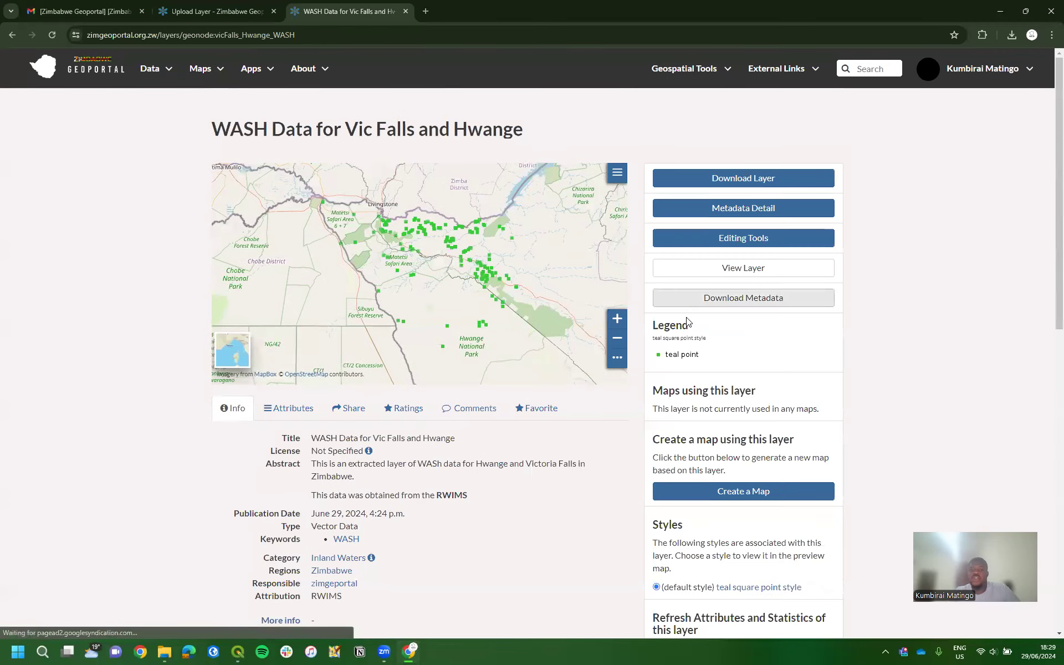
Review the layer page's saved metadata and check the elev_m_dem label in its attribute list.
scroll(690, 324, "down", 3)
scroll(701, 386, "down", 1)
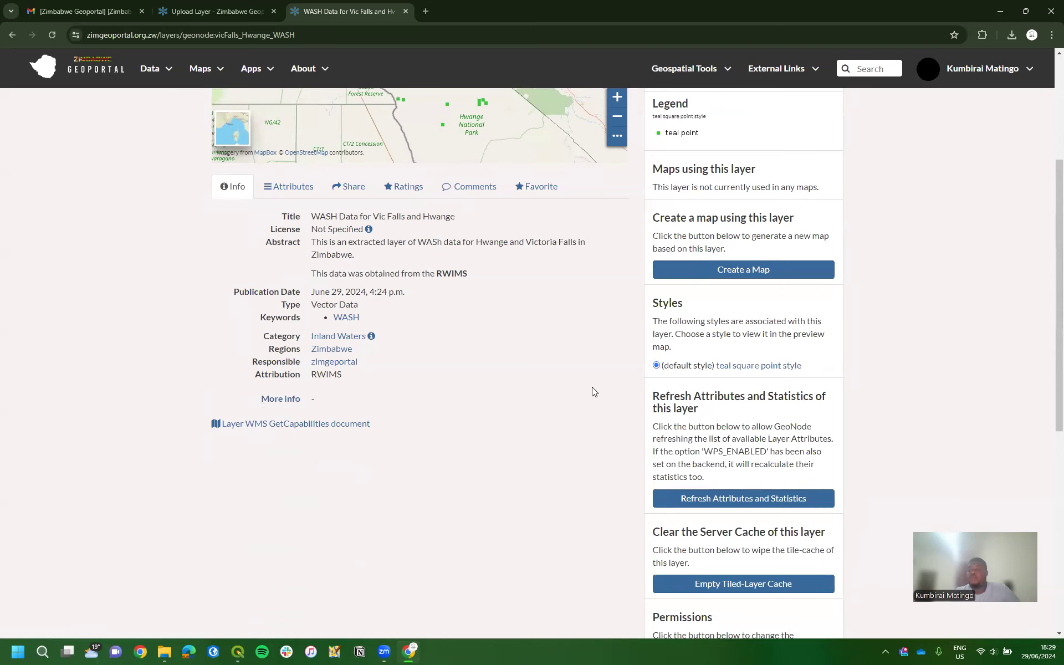
scroll(342, 248, "up", 1)
left_click(286, 249)
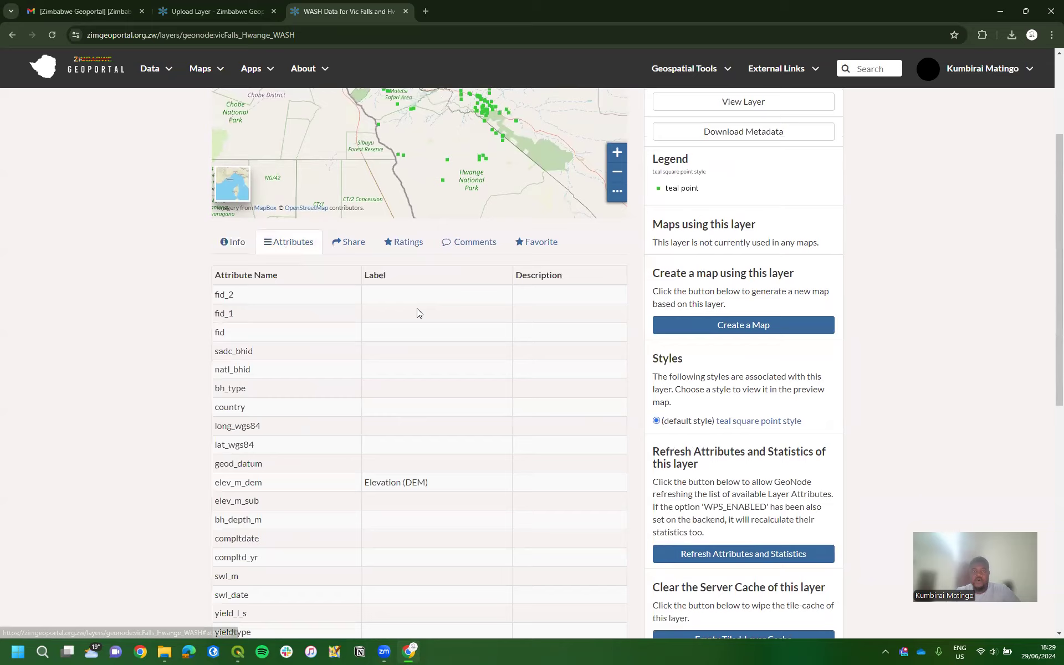
scroll(415, 308, "down", 3)
left_click_drag(453, 323, 367, 319)
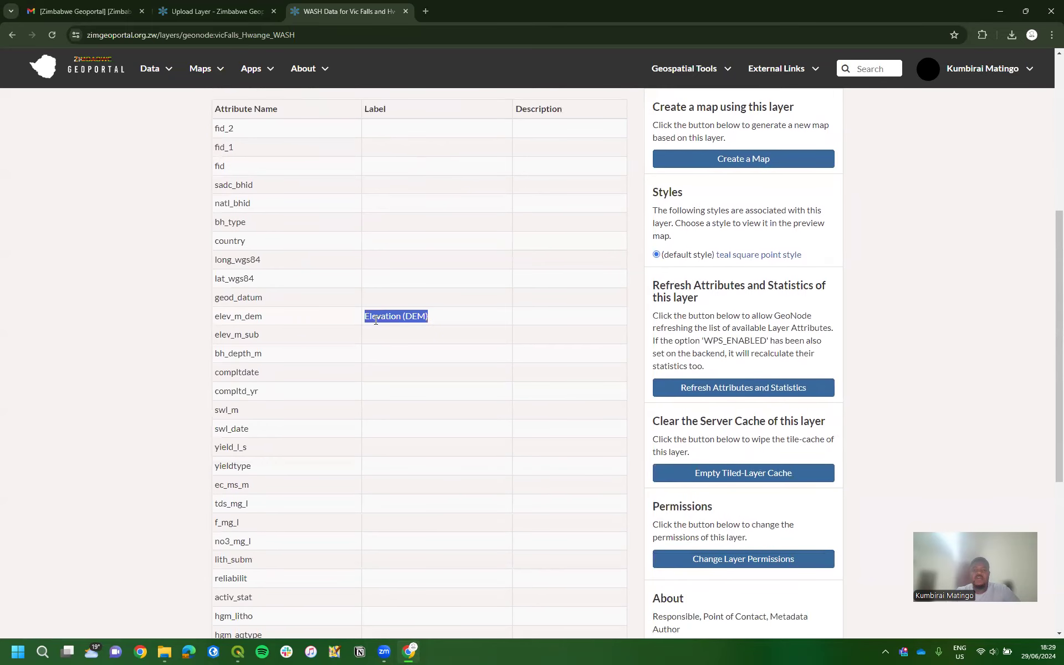
scroll(535, 349, "up", 2)
left_click(239, 191)
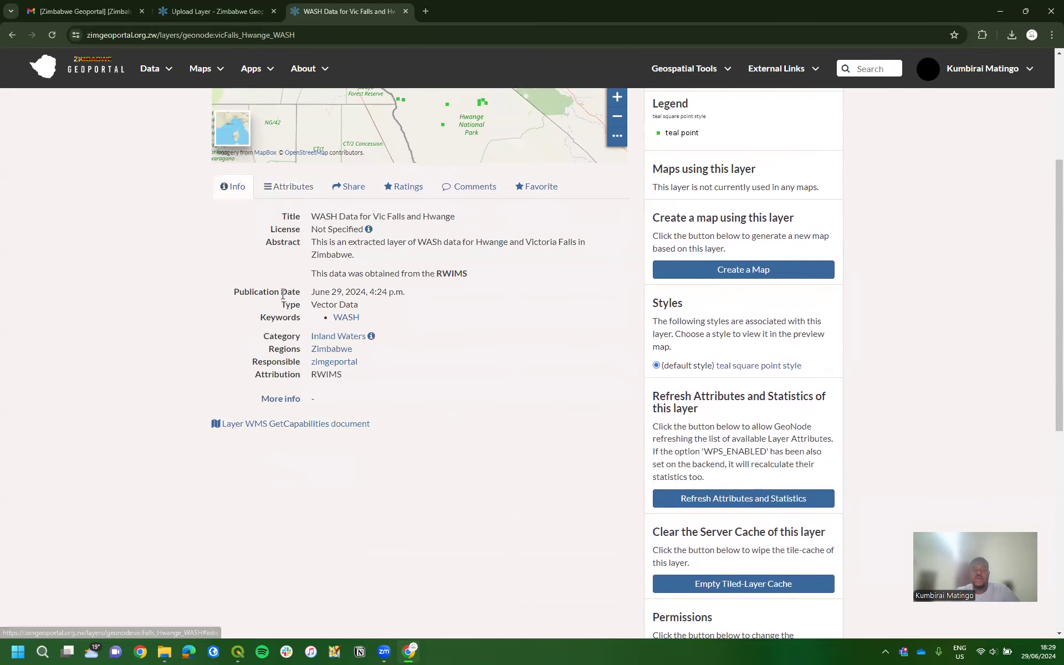
View the layer's WMS GetCapabilities document, return to the layer page and look over its details.
left_click(334, 424)
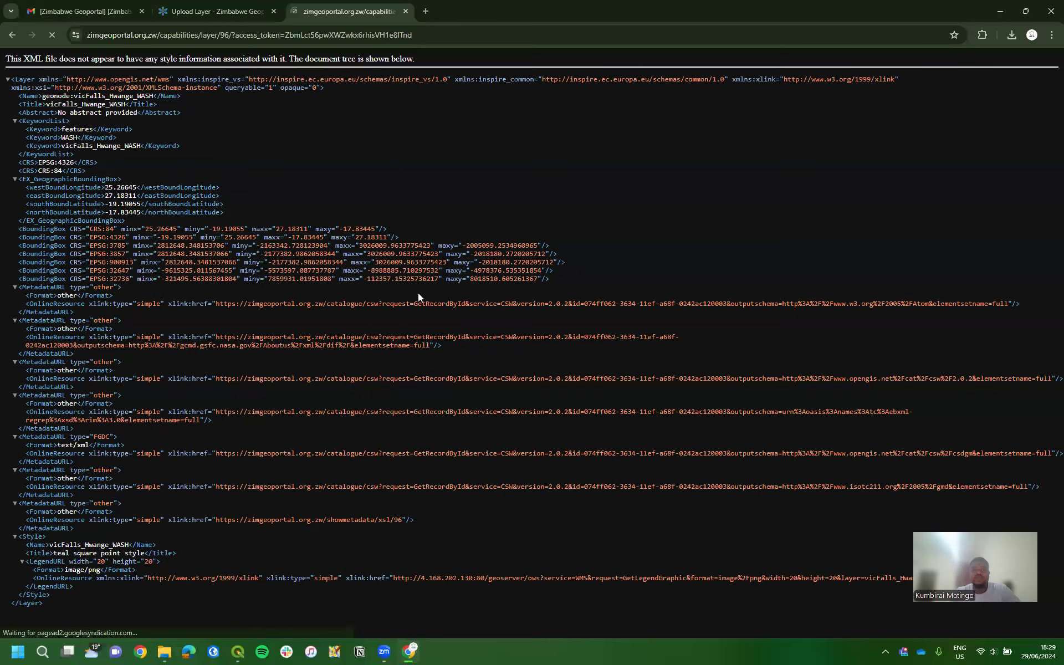
key("alt+Left")
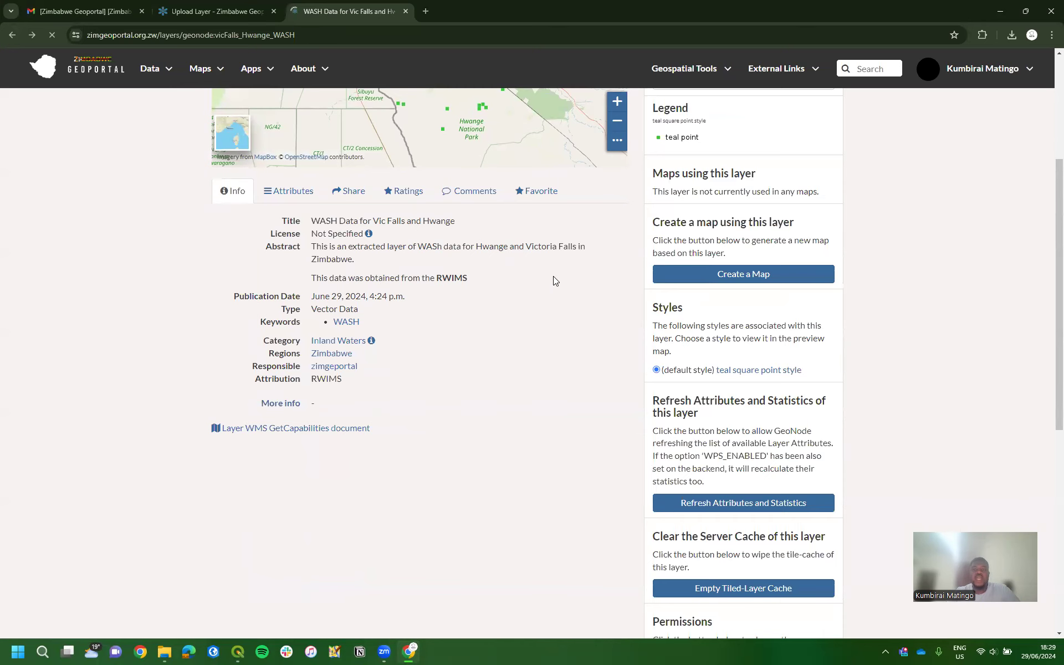
scroll(294, 335, "up", 2)
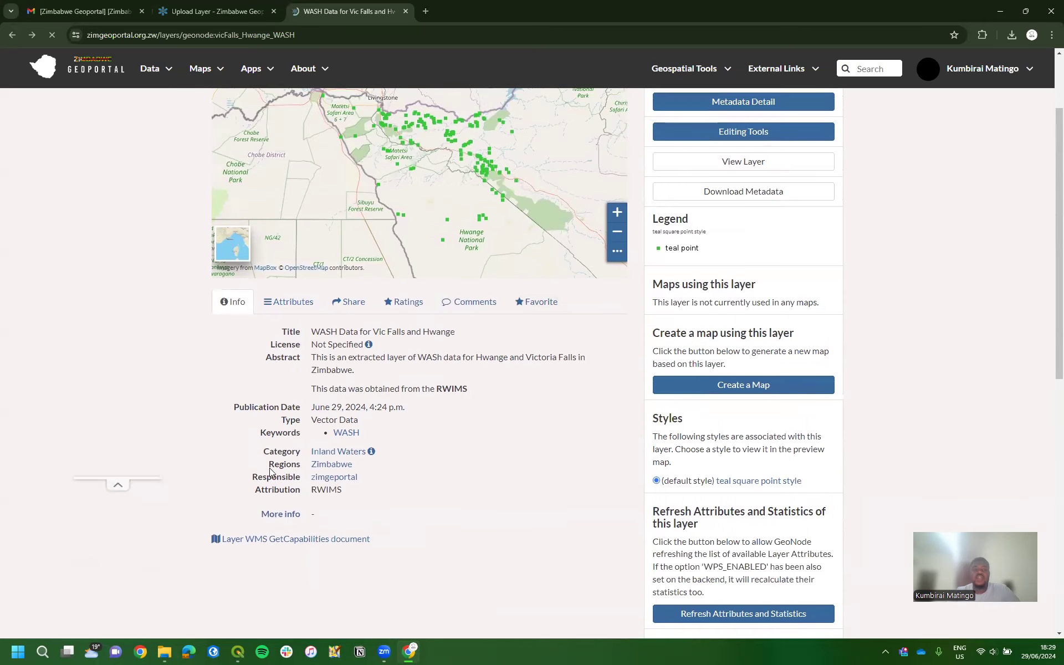
scroll(415, 471, "down", 2)
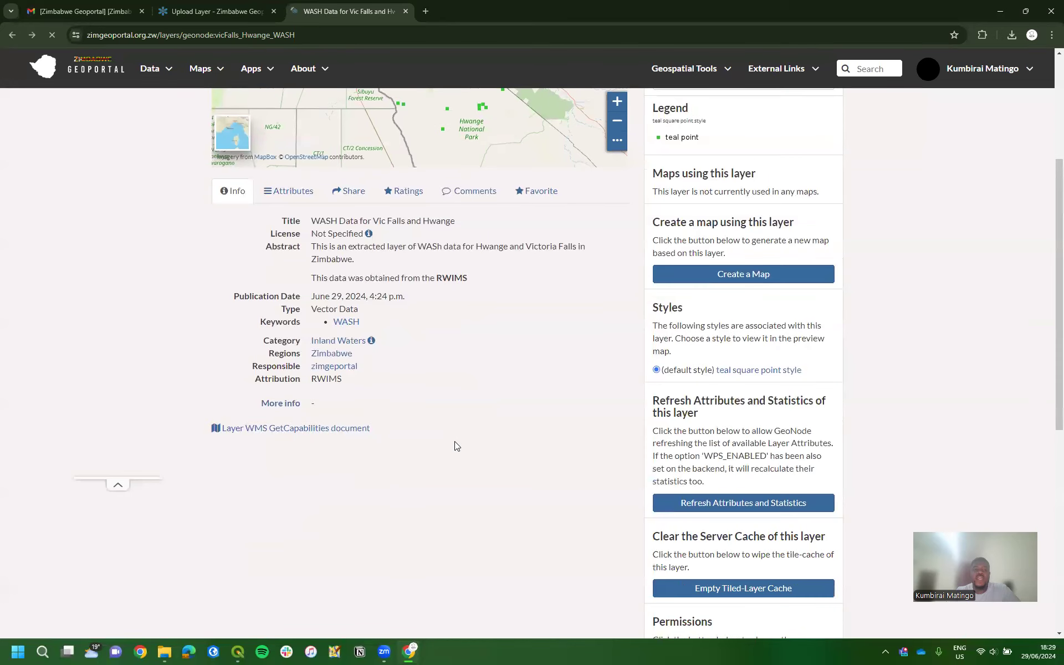
scroll(458, 446, "up", 4)
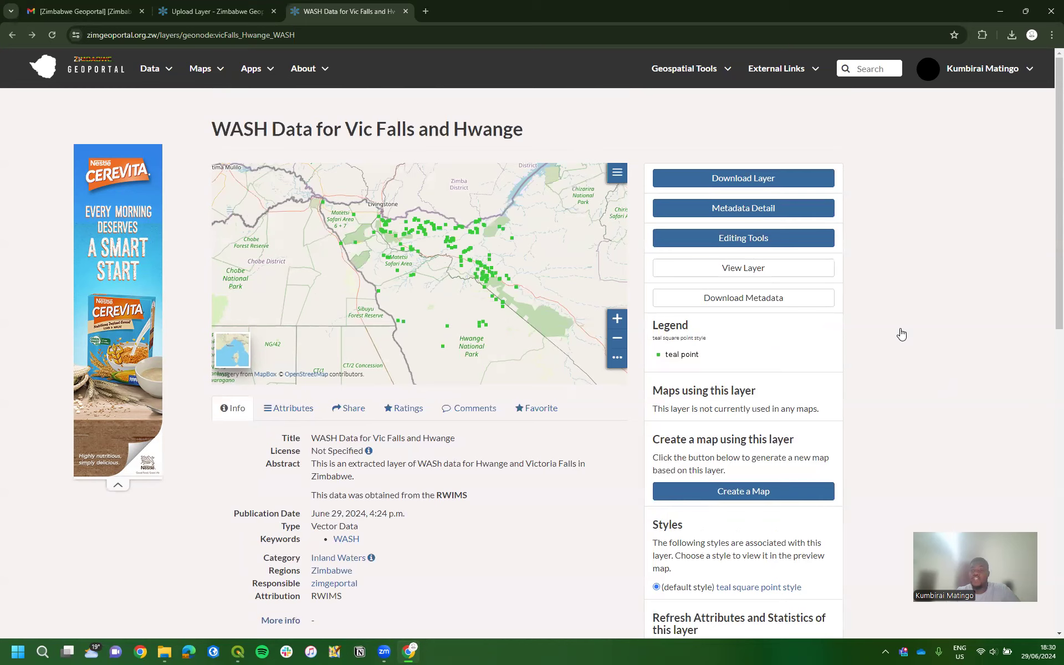
Close the WASH layer's page and open the form for creating an empty layer on the geoportal, dismissing the advert.
left_click(233, 12)
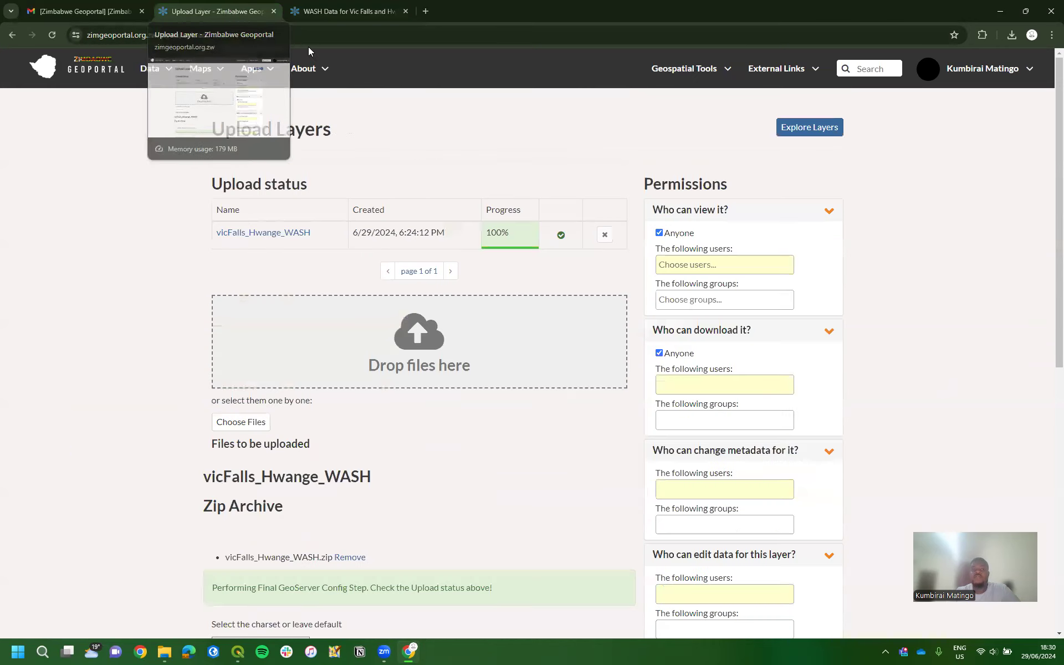
left_click(100, 78)
left_click(406, 11)
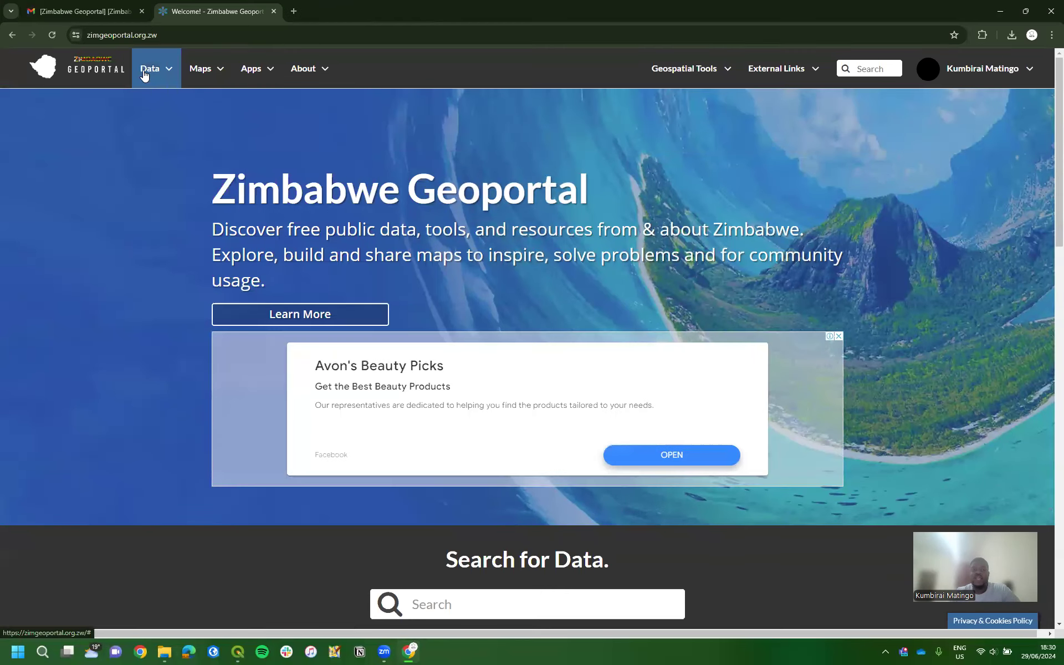
left_click(145, 70)
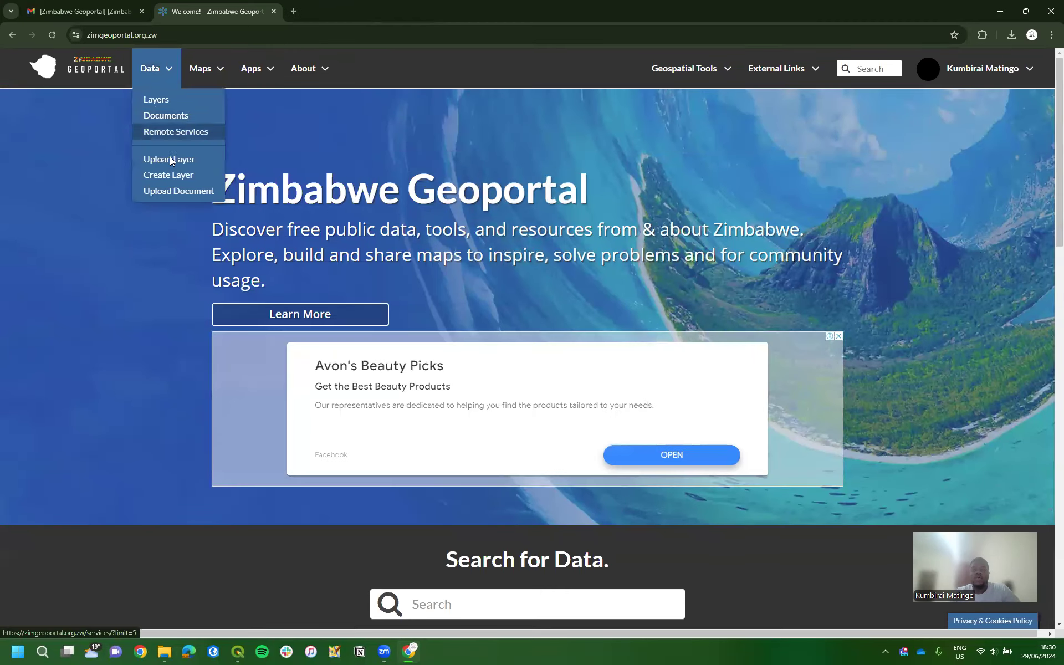
left_click(167, 171)
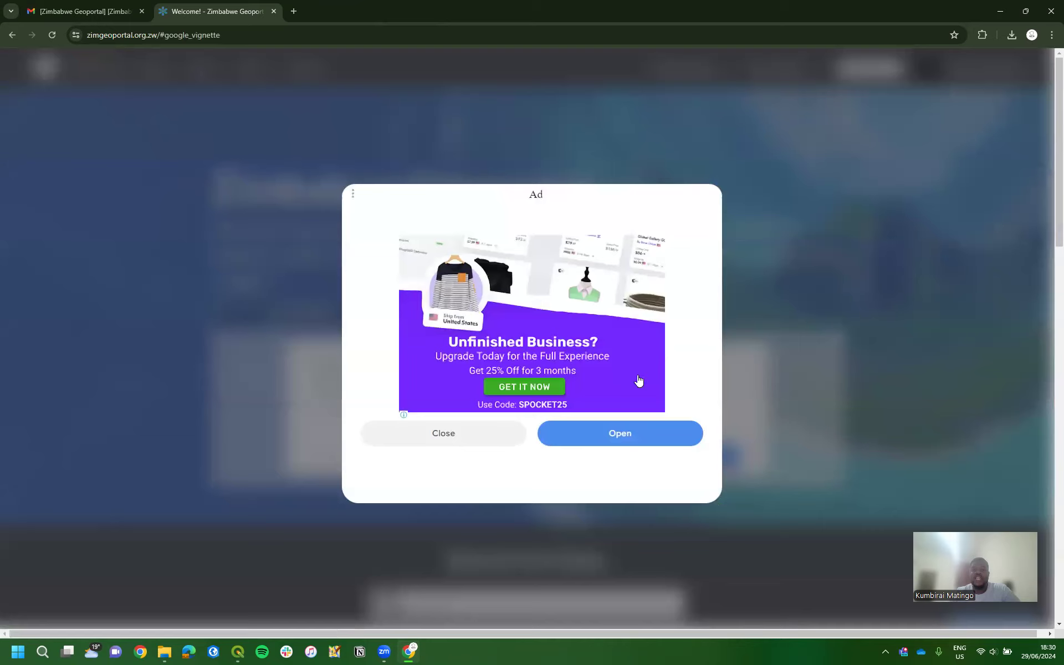
left_click(463, 434)
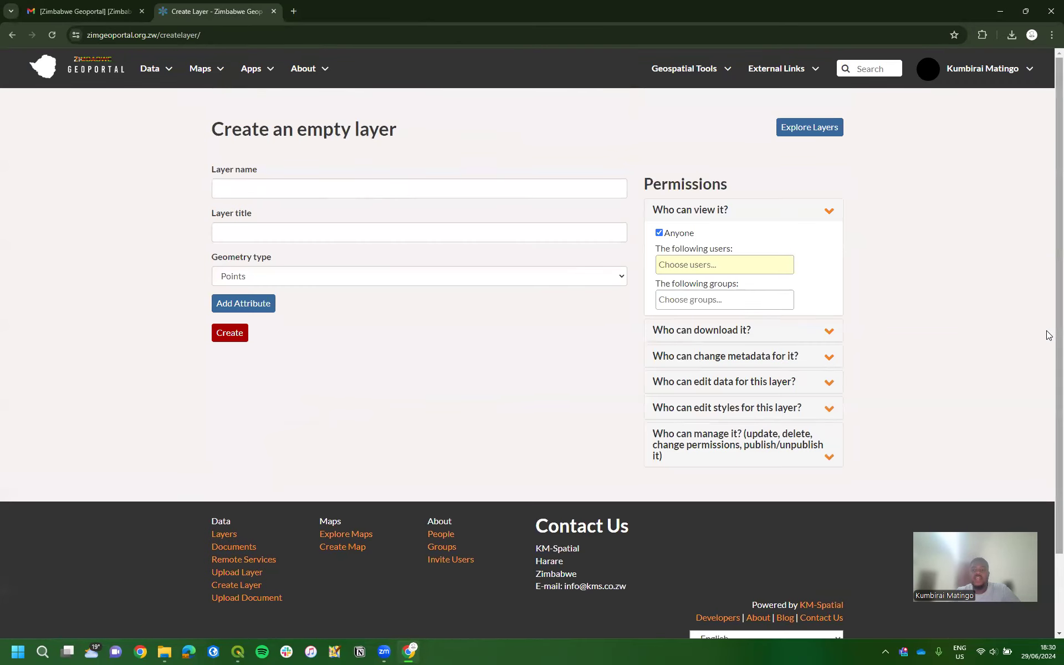
Name the layer "Flea-Markets in Harare - Zimbabwe", title it "harare_flea_markets" and keep Points as its geometry type.
left_click(244, 190)
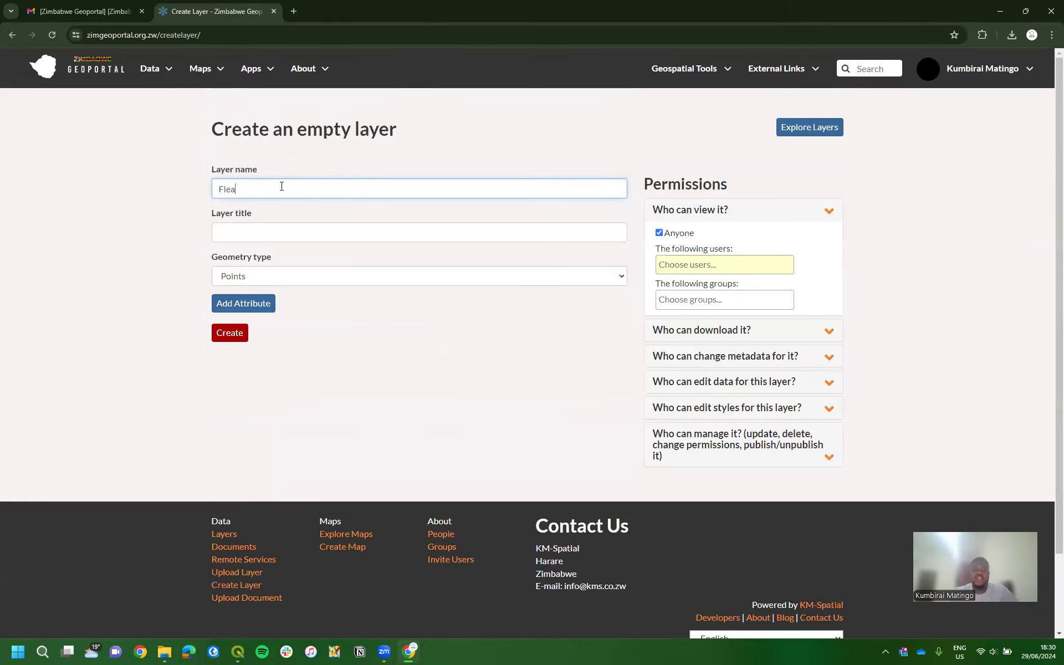
type("Flea-Markets in Harare - Zimbabwe")
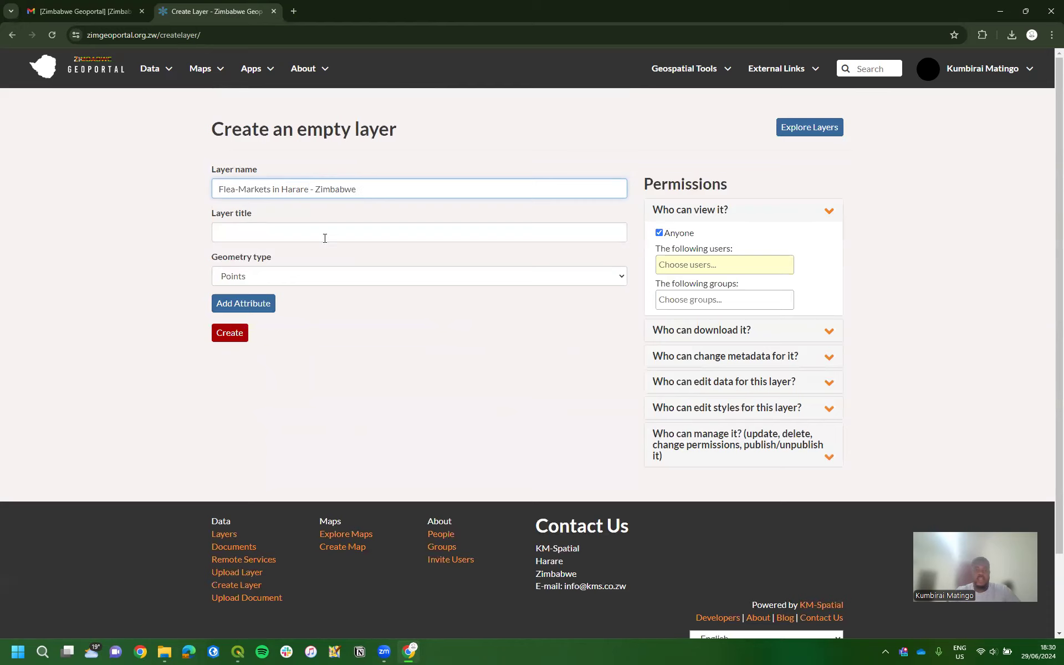
left_click(286, 232)
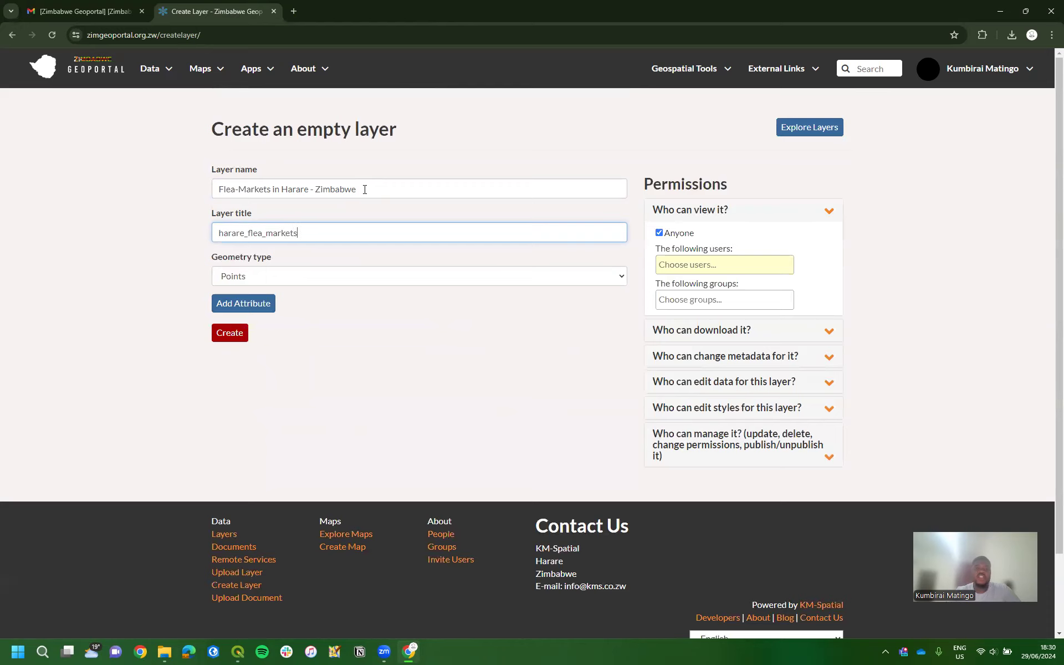
left_click(304, 278)
left_click(235, 291)
Add a String attribute named "Market Name" and an Integer attribute named "Population of Vendors" to the layer.
left_click(224, 305)
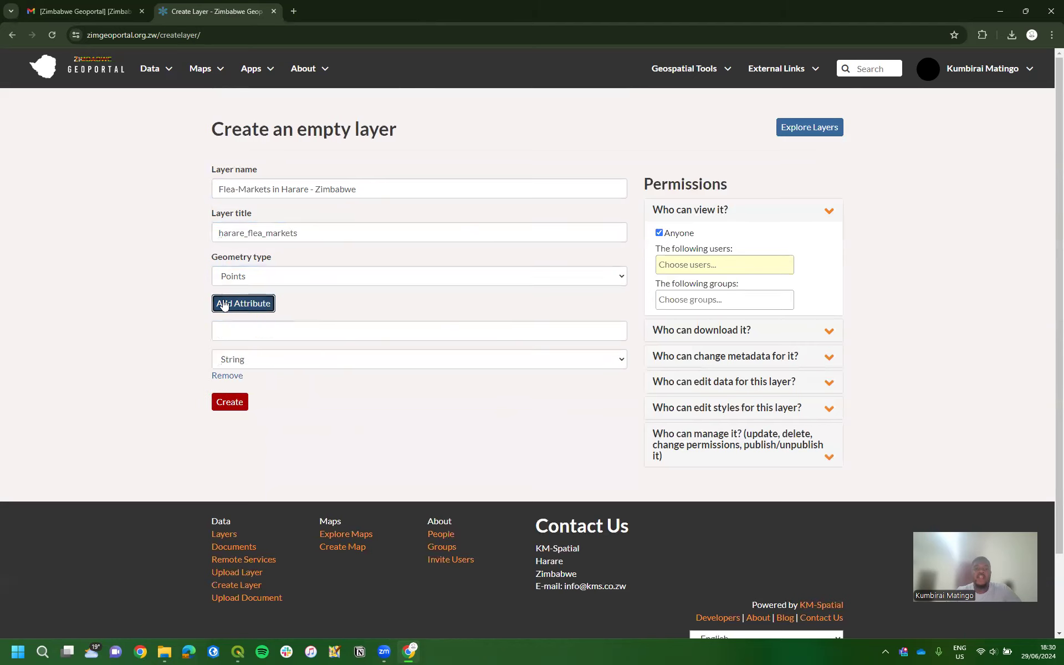
left_click(285, 330)
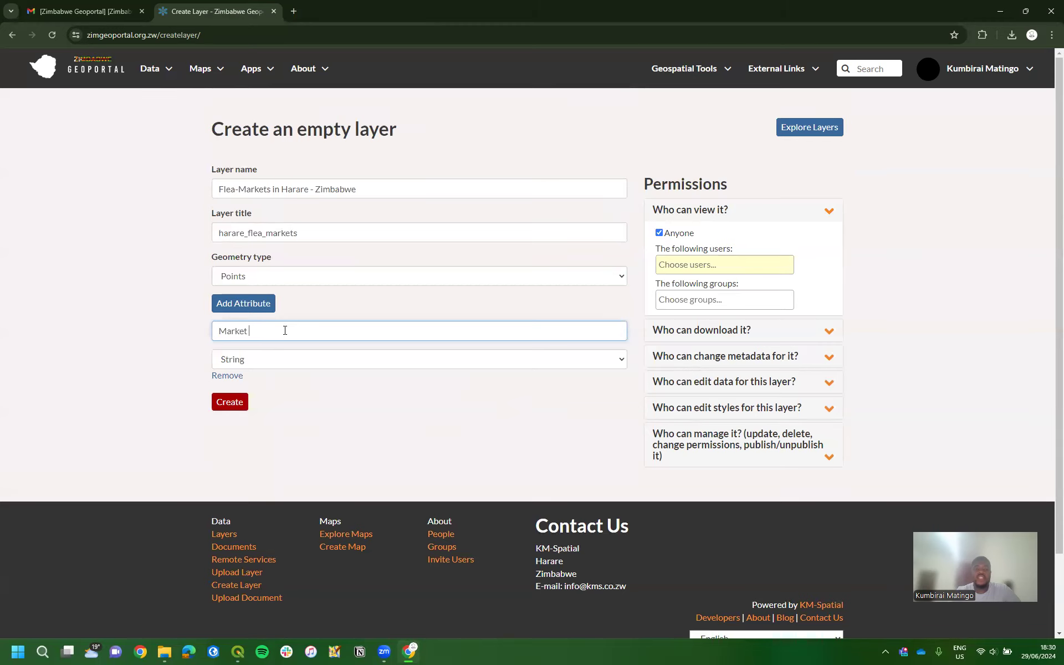
left_click(252, 311)
scroll(338, 364, "down", 2)
left_click(247, 312)
type("Popularion of Vendors")
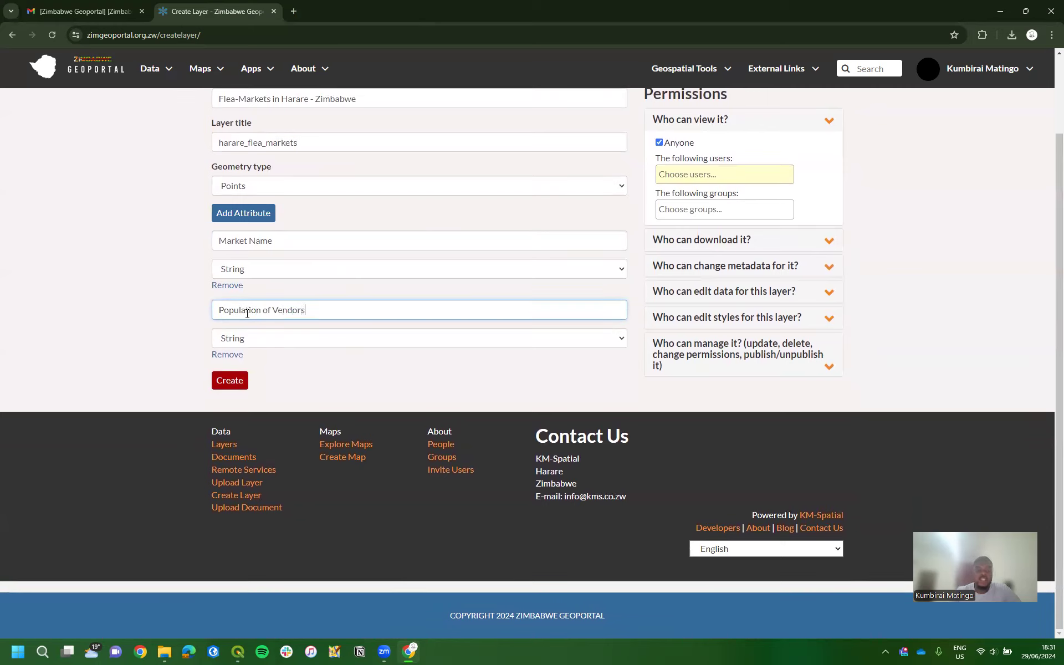
left_click(250, 338)
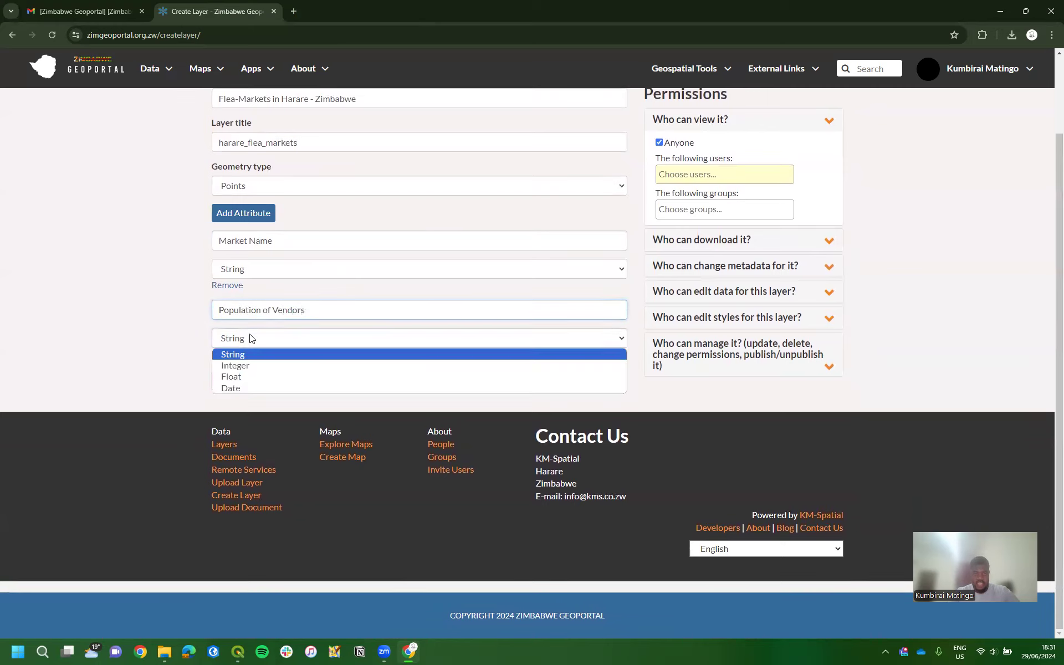
left_click(252, 362)
Create the empty layer and open its data for editing on the map.
left_click(244, 380)
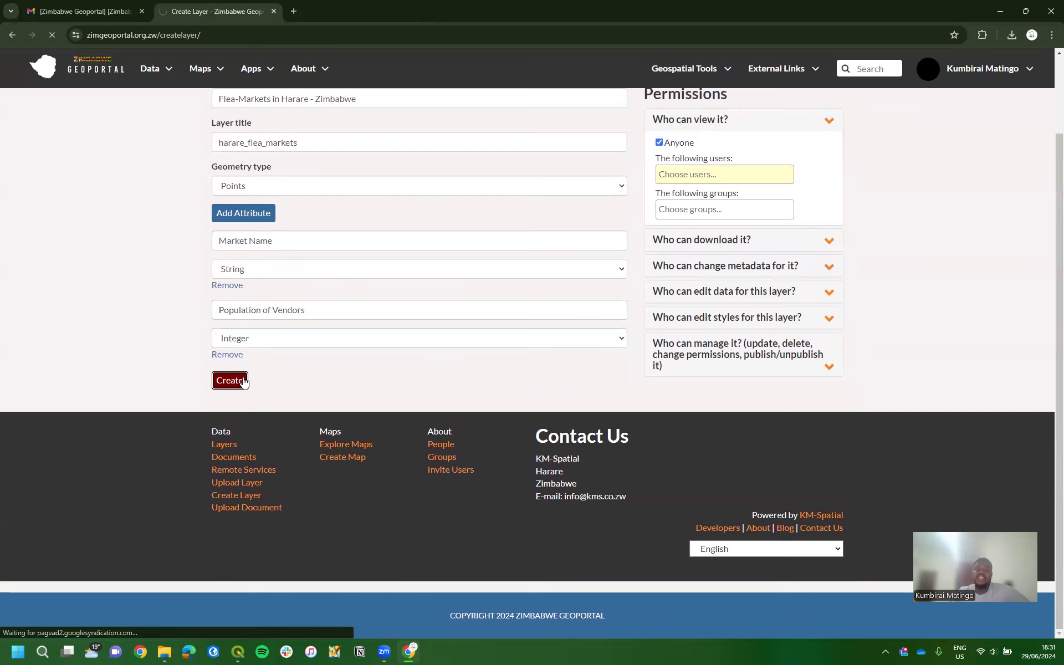
scroll(931, 257, "up", 2)
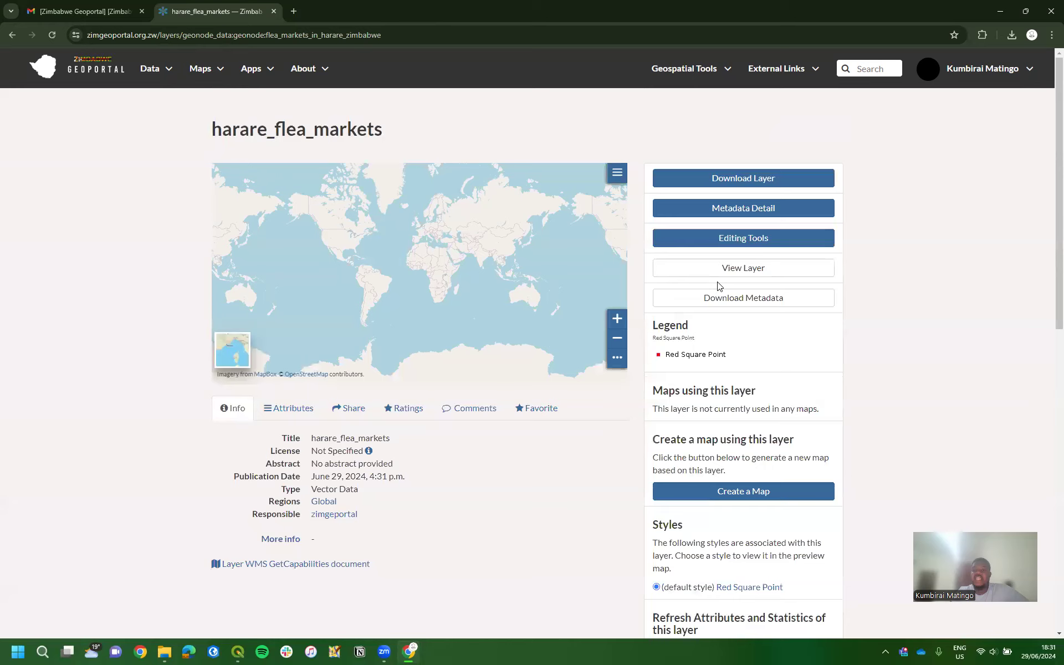
left_click(749, 241)
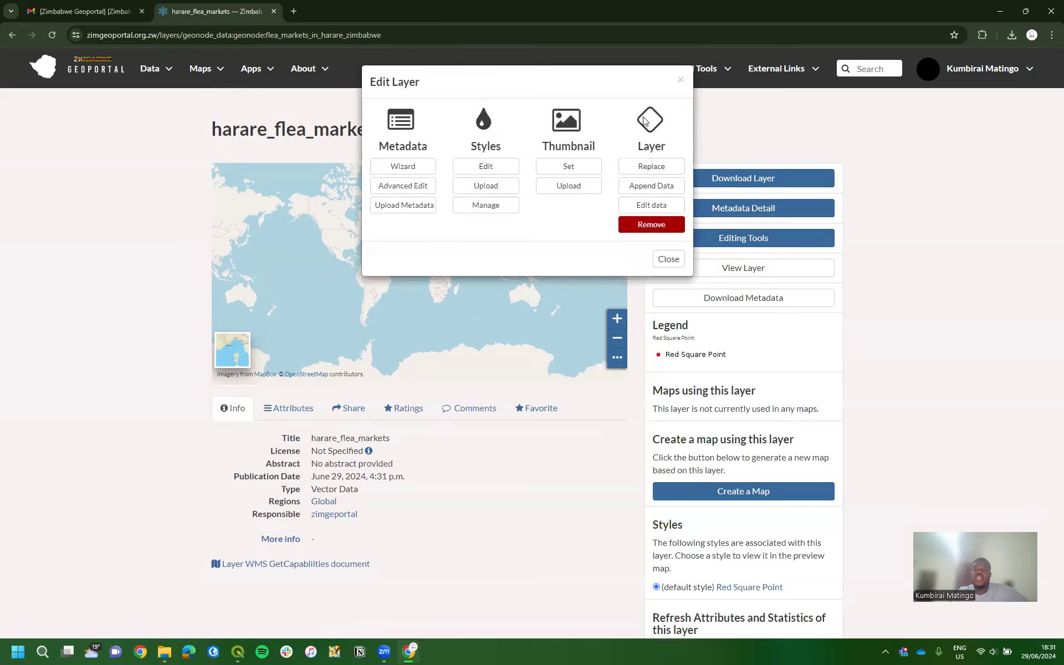
left_click(652, 211)
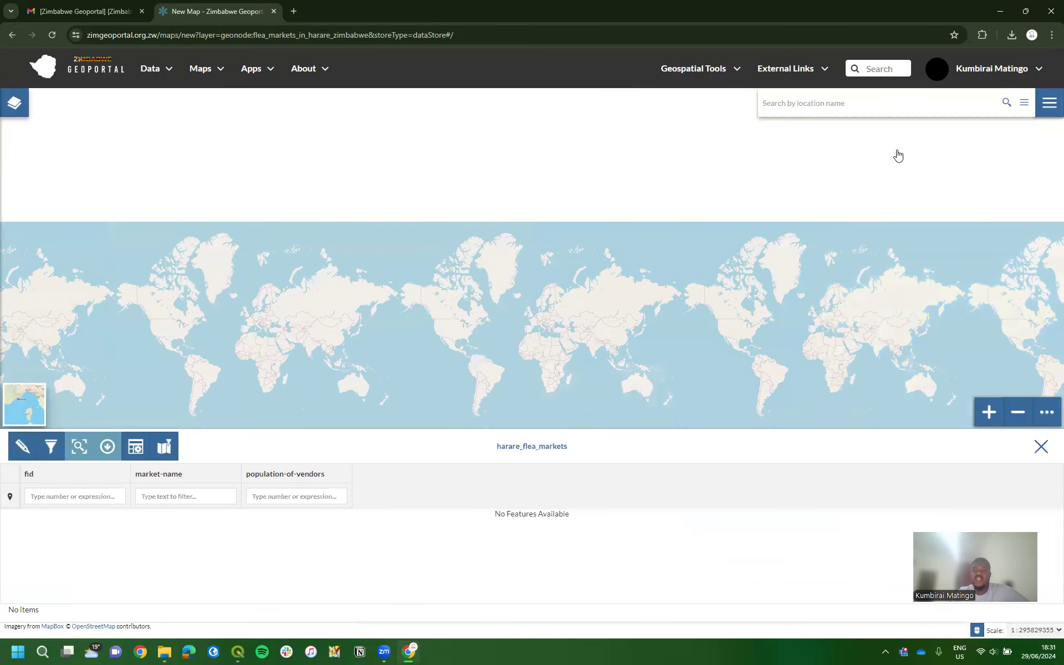
Find "Market square, harare, zimbabwe" on the map, move to the matching location and clear the search.
left_click(832, 105)
type("Market square, harare, zimbabwe")
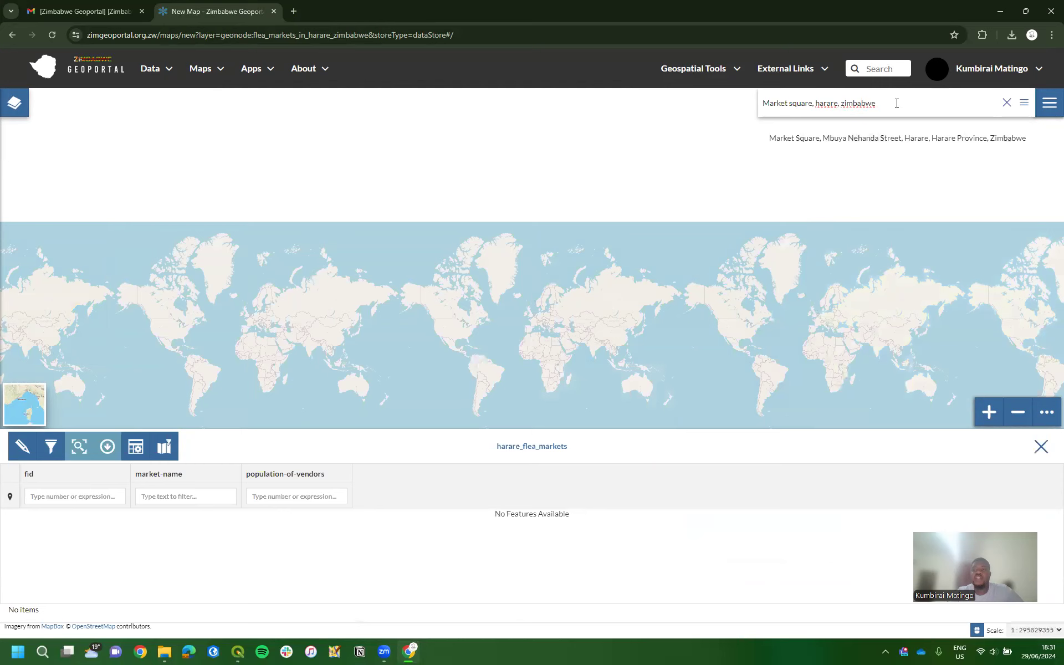
left_click(866, 136)
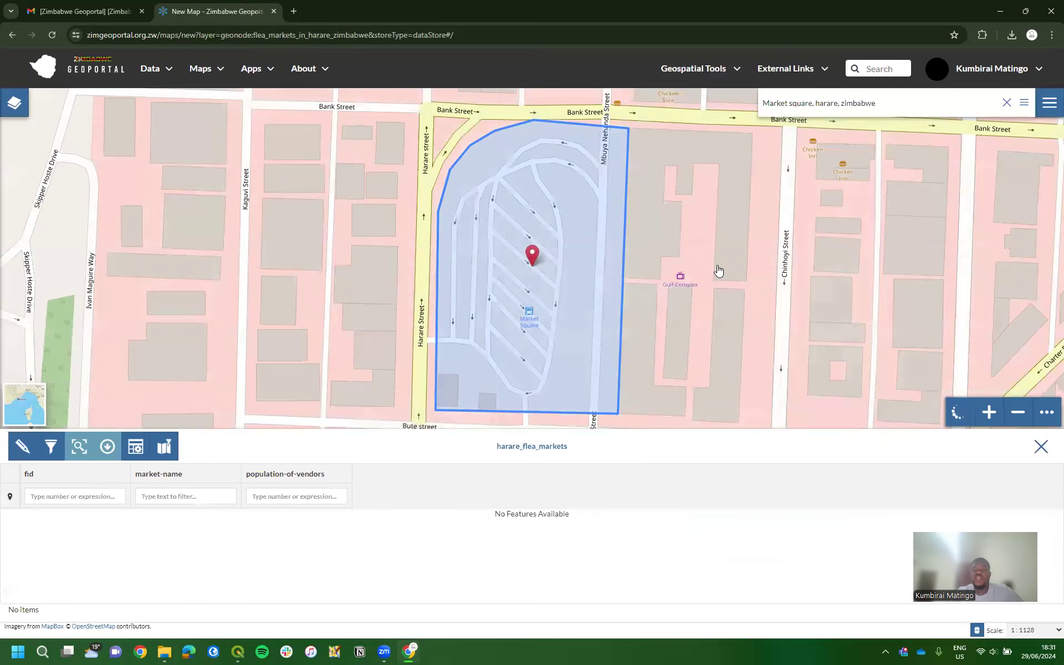
left_click_drag(648, 330, 643, 312)
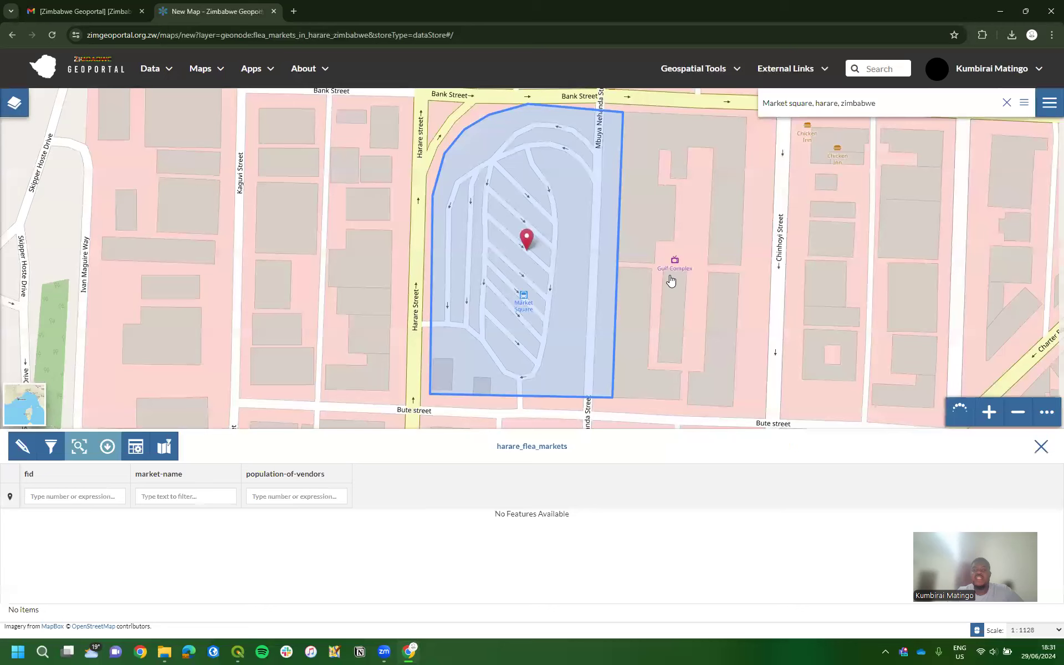
scroll(658, 257, "down", 1)
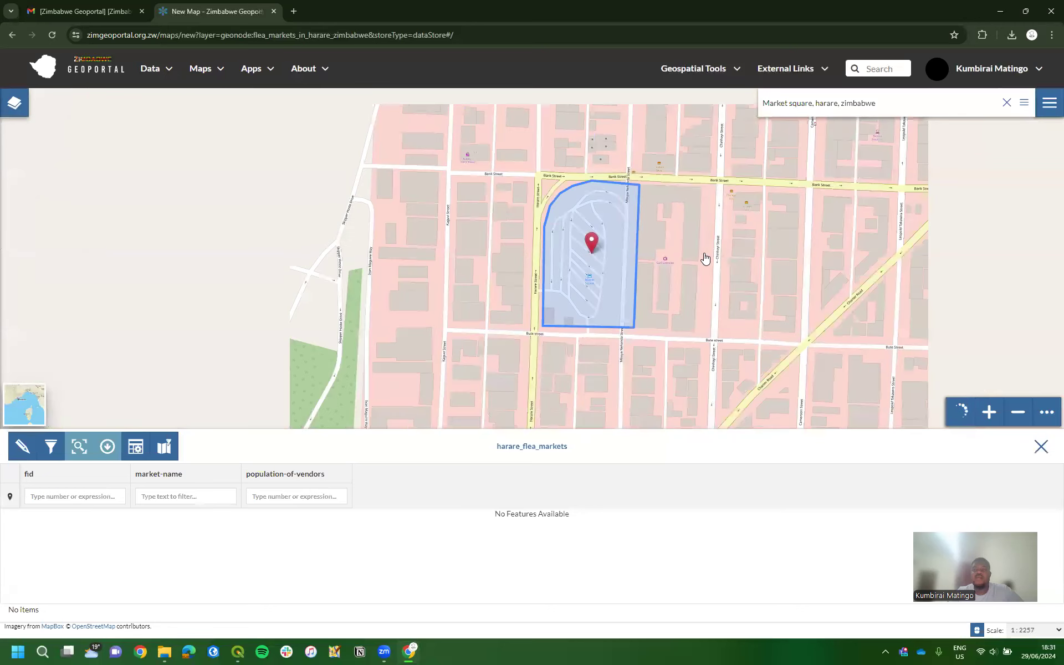
left_click(1006, 103)
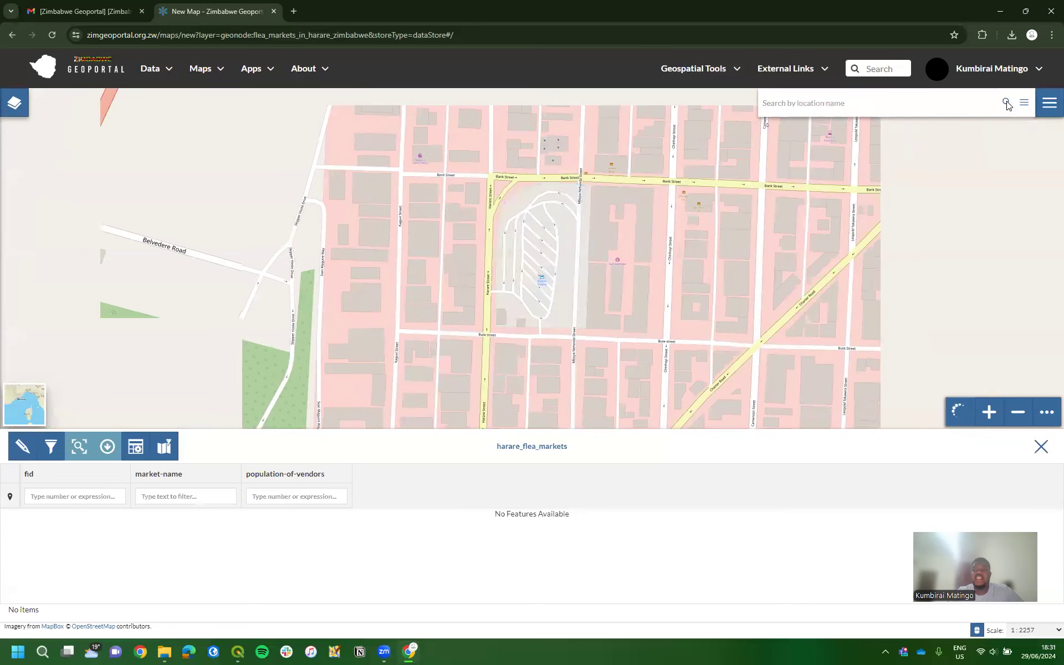
left_click_drag(613, 257, 565, 266)
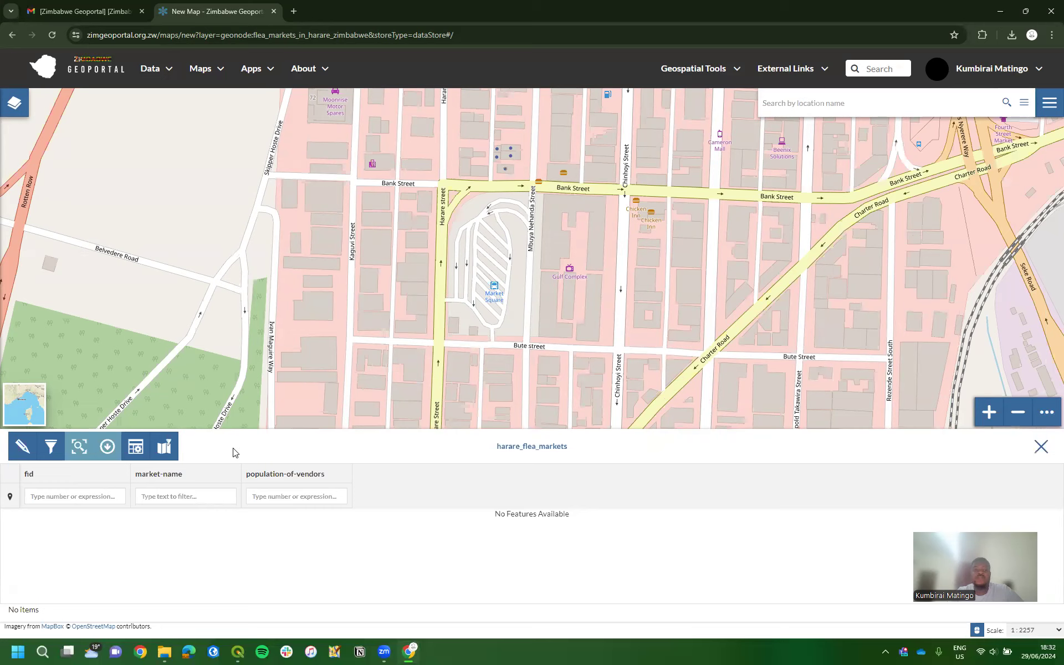
In edit mode, add a new point feature inside Market Square, beside Harare Street, and save it.
left_click(22, 449)
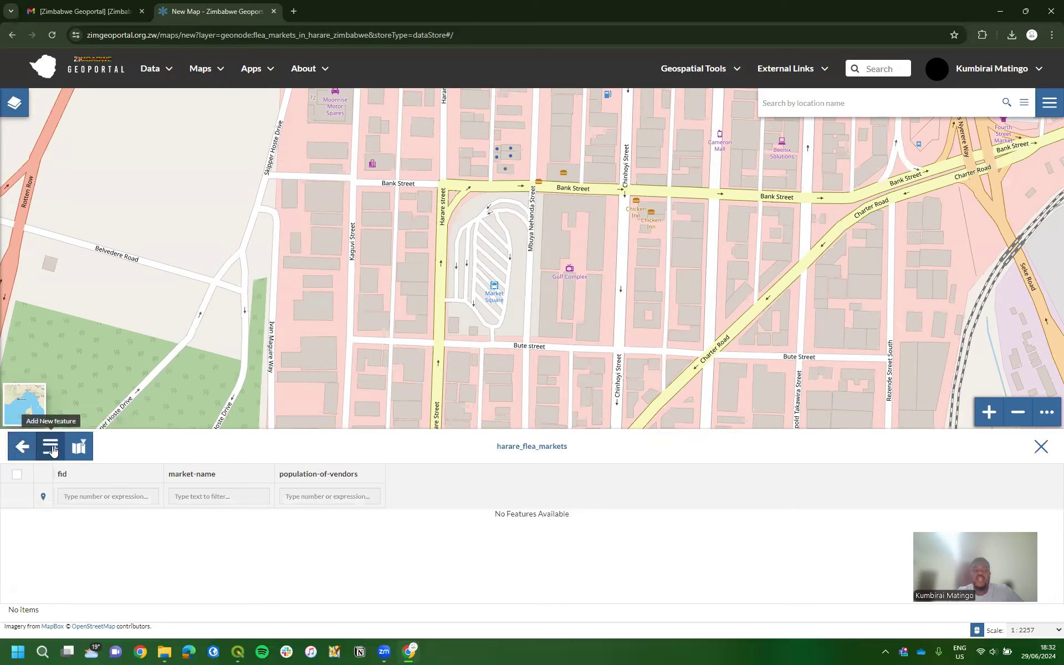
left_click(22, 448)
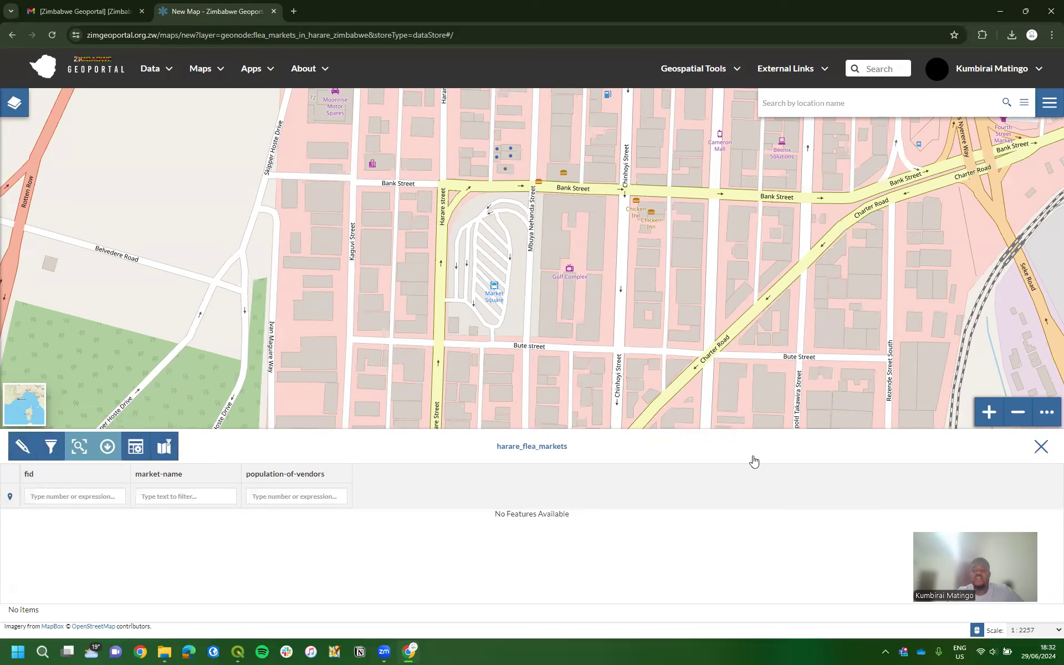
left_click(16, 450)
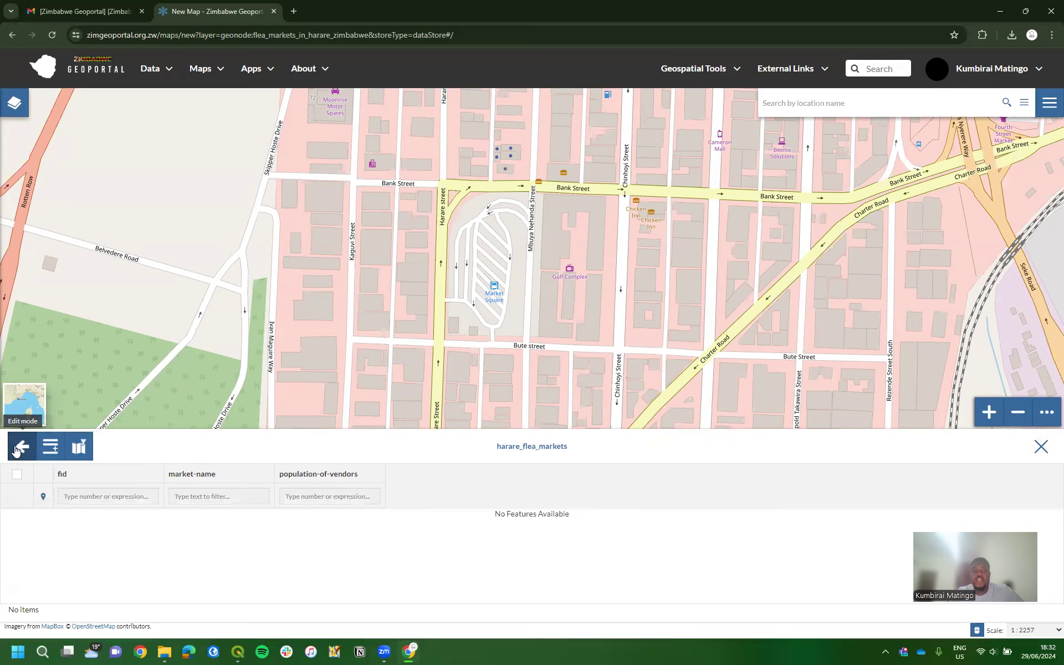
left_click(49, 447)
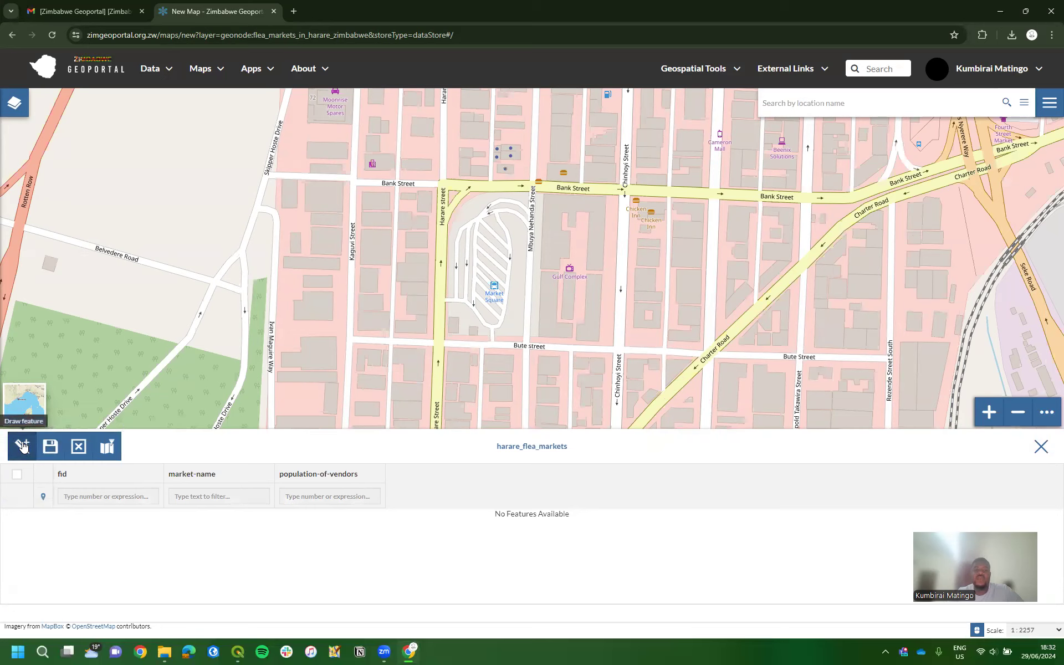
left_click(22, 446)
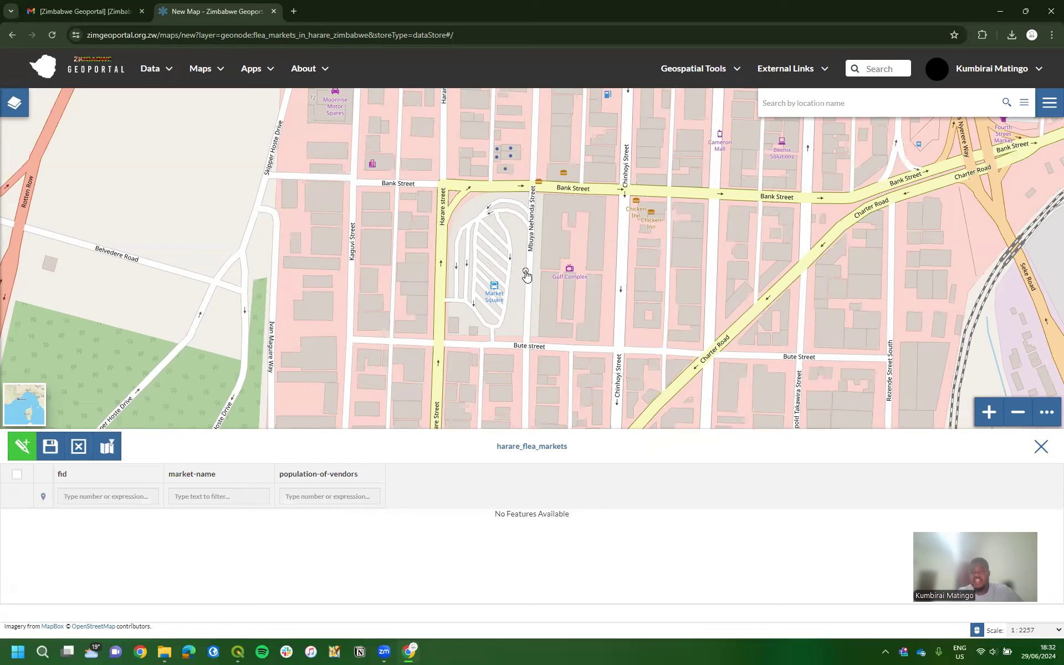
left_click(467, 242)
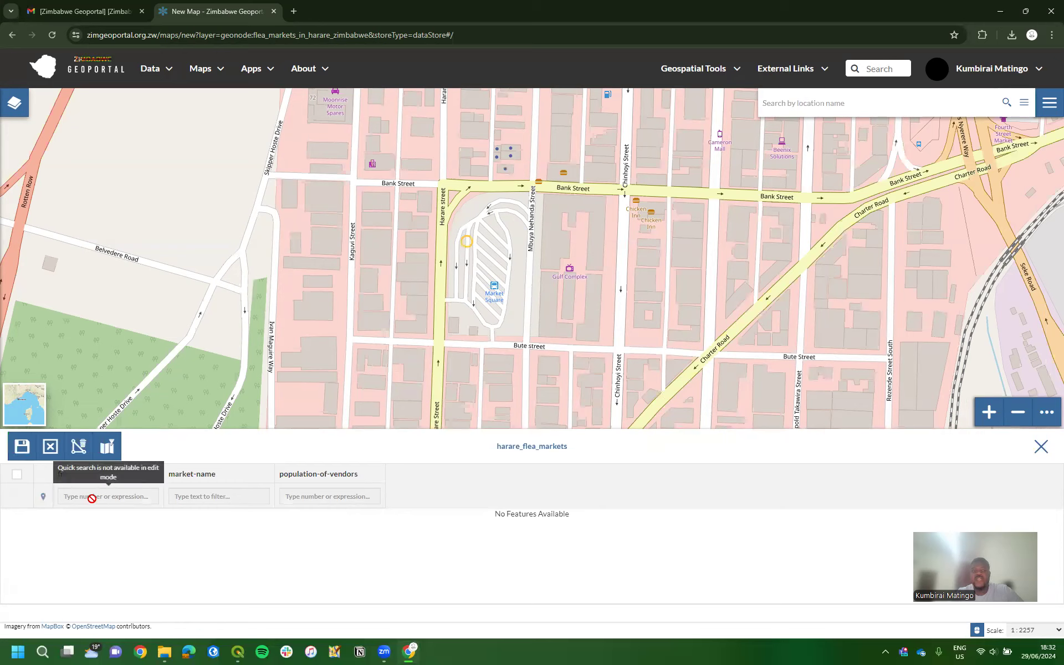
left_click(22, 446)
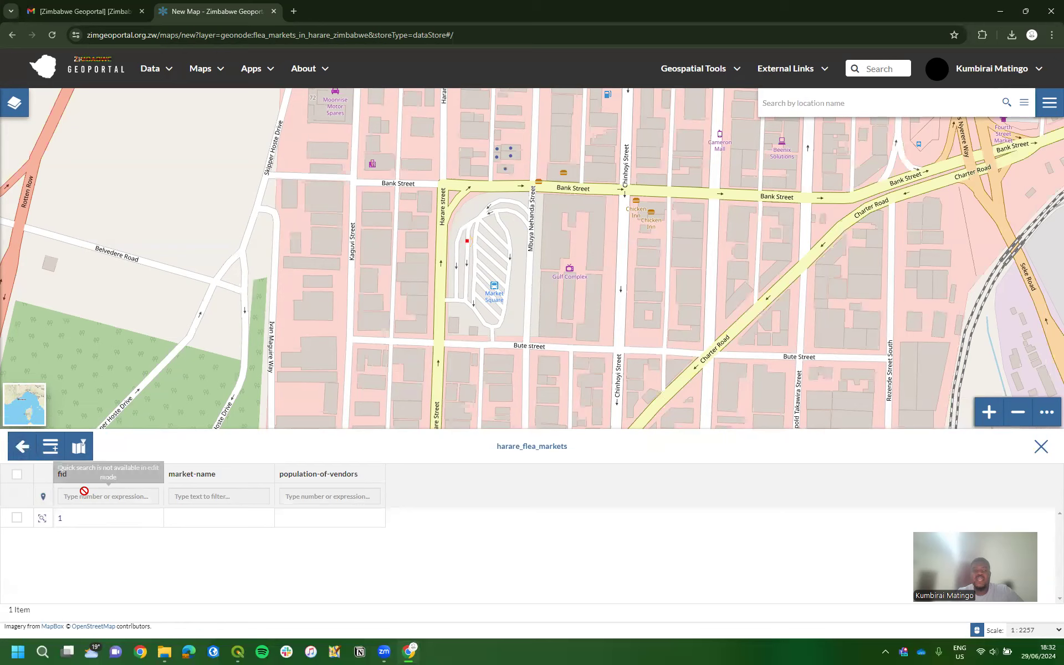
Enter "Market Square" as the new point's market-name.
left_click(17, 519)
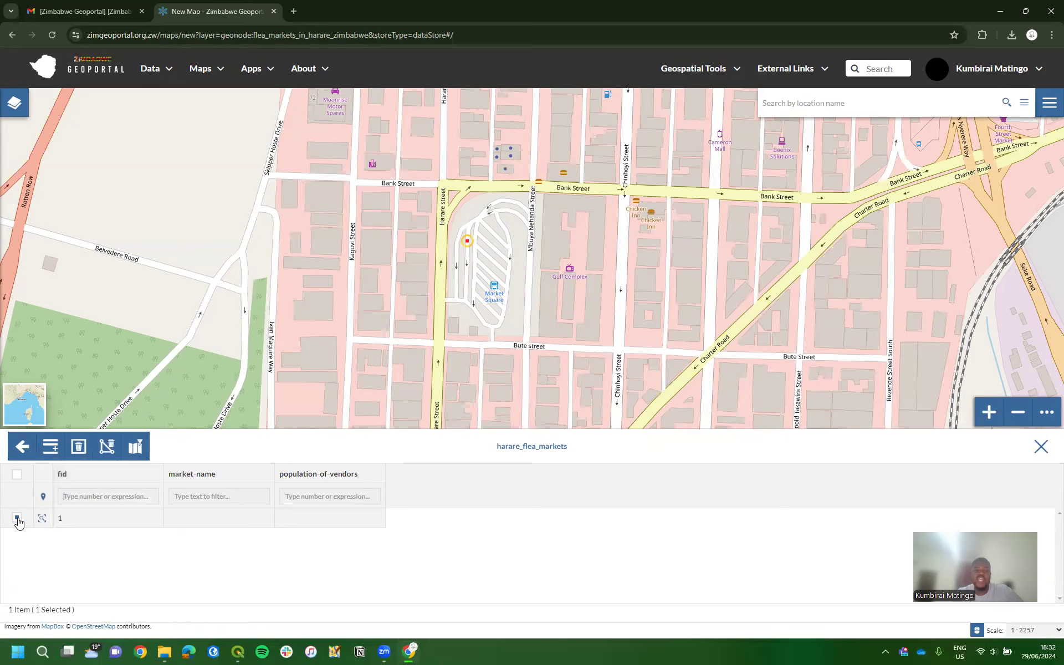
left_click(17, 519)
left_click(102, 523)
left_click(235, 518)
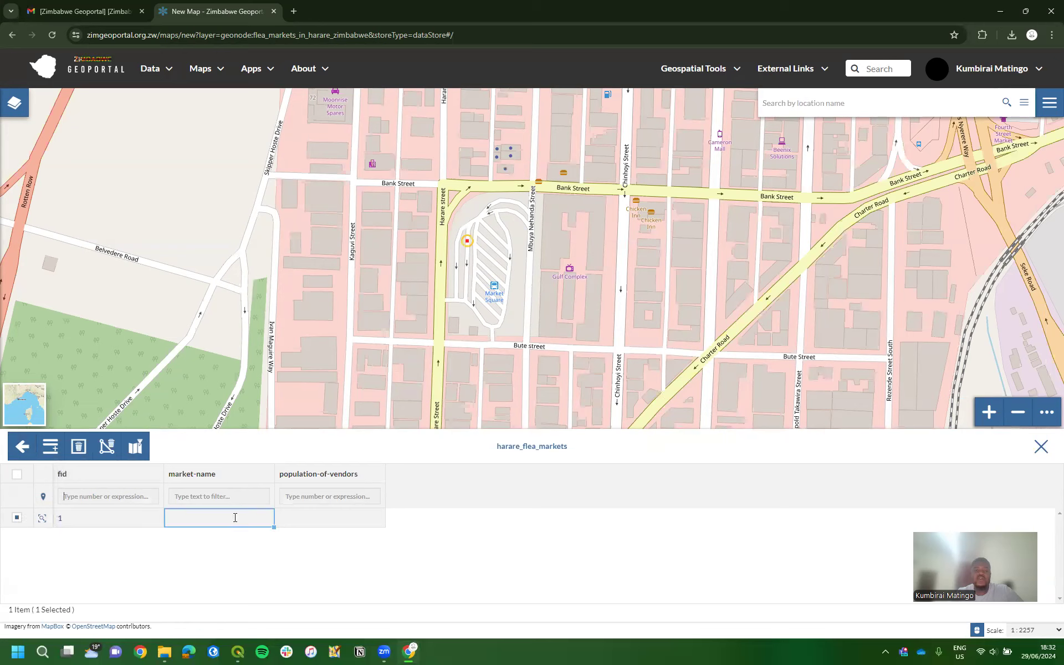
double_click(235, 517)
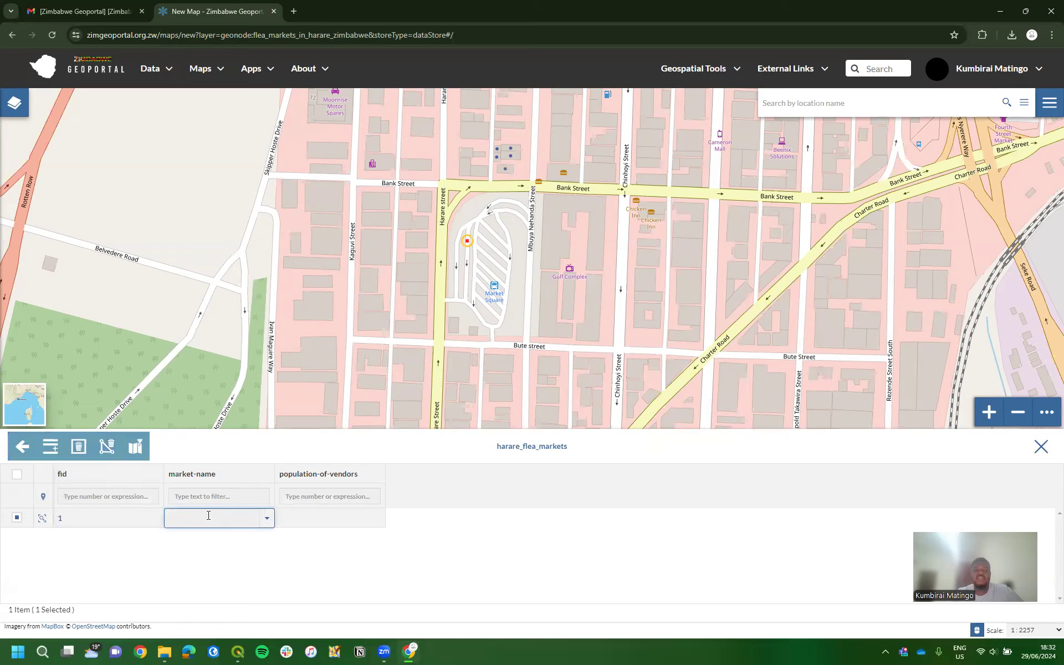
type("Market")
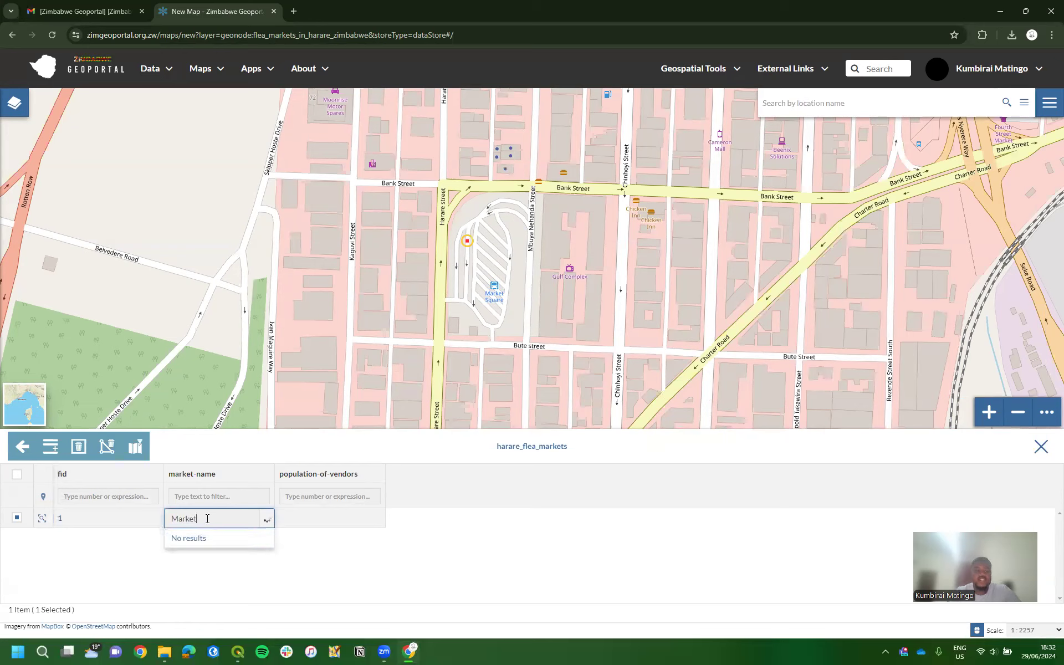
type(" Square")
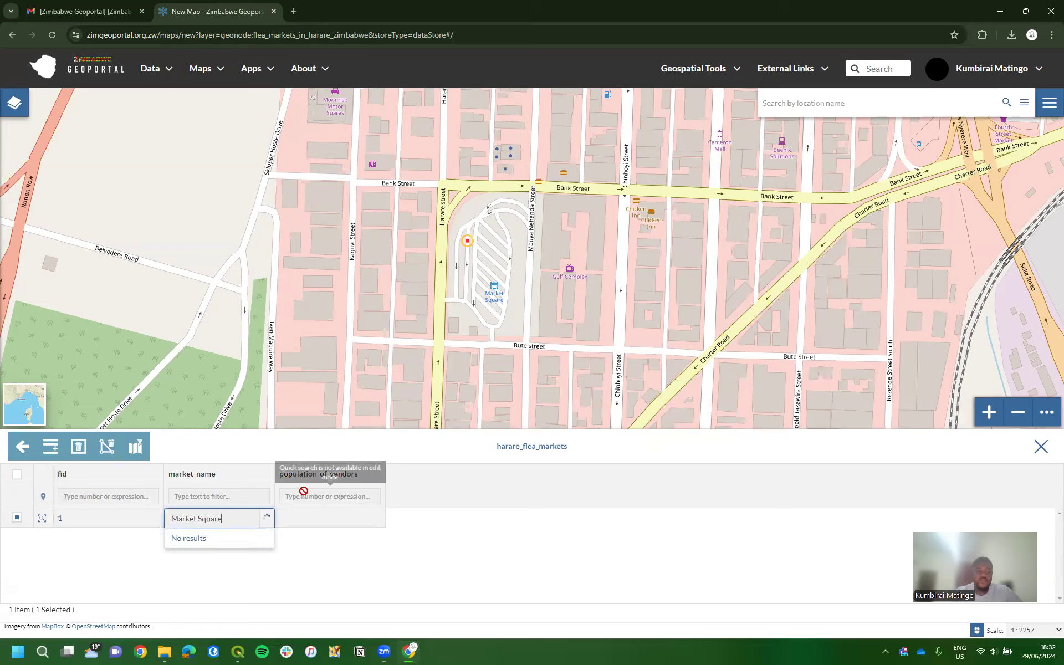
Set the Market Square record's population-of-vendors to 30 and save the changes.
left_click(317, 519)
double_click(317, 519)
left_click(317, 519)
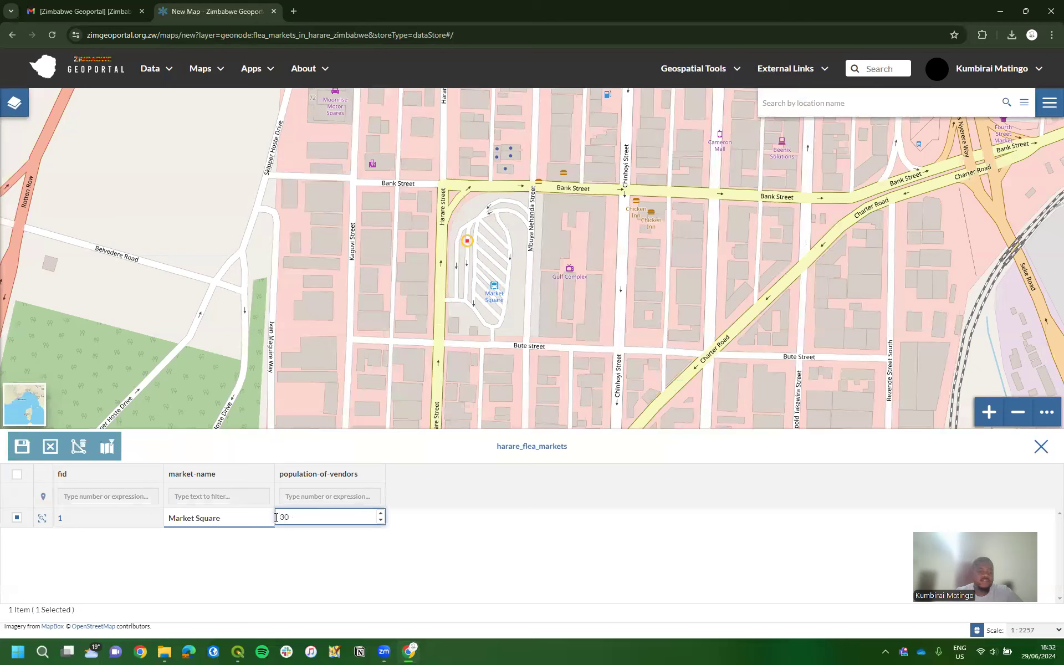
left_click(164, 560)
left_click(22, 449)
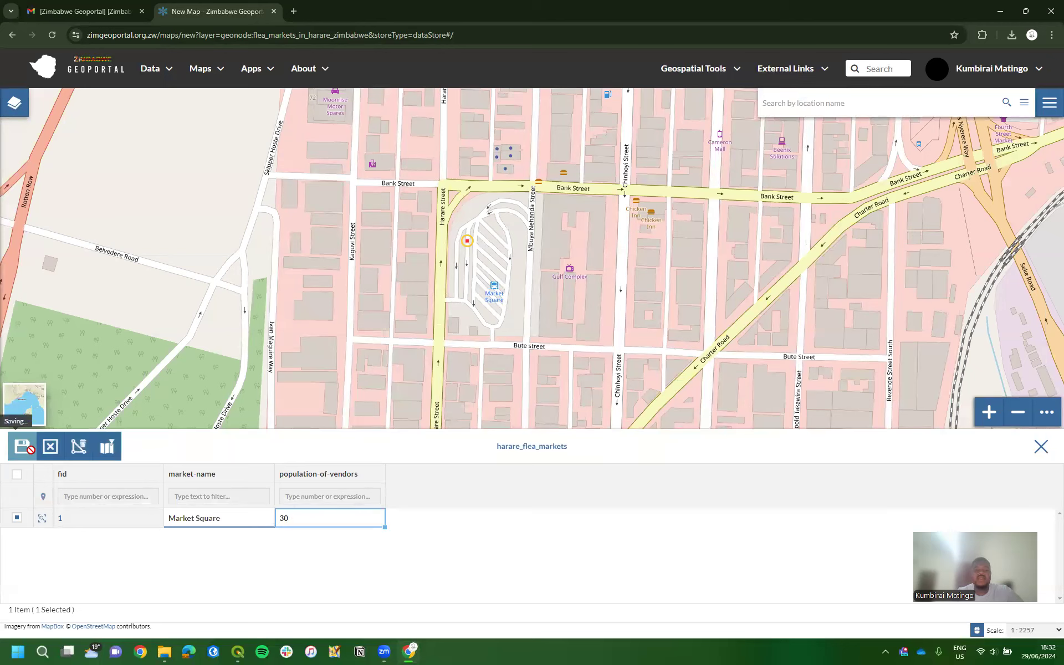
Add a second point feature at Gulf Complex, between Mbuya Nehanda Street and Chinhoyi Street, and save it.
left_click(50, 449)
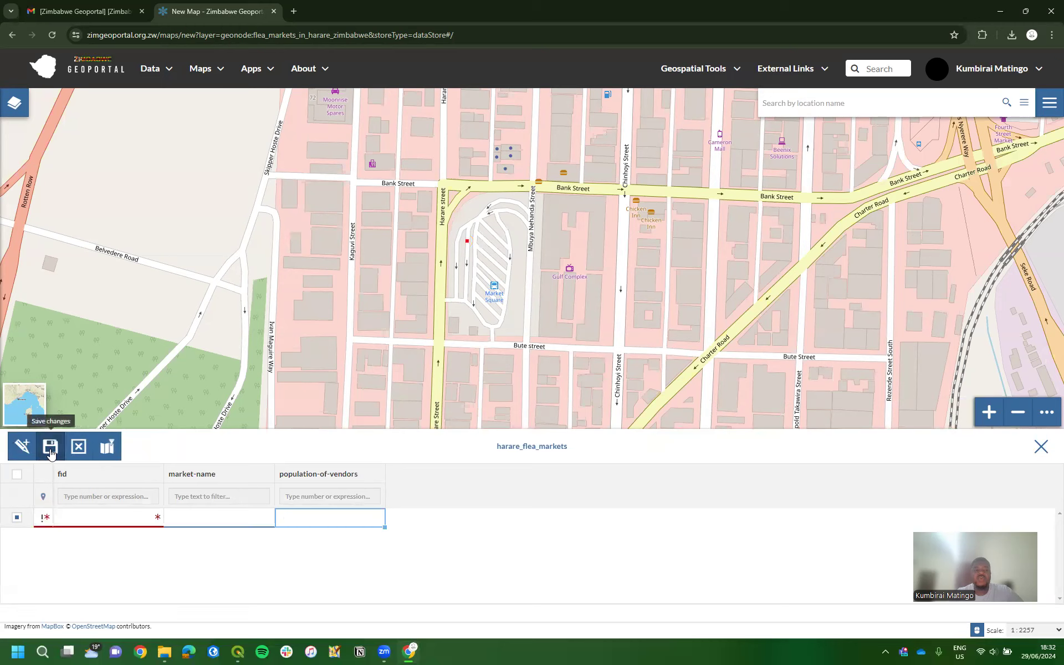
left_click(23, 445)
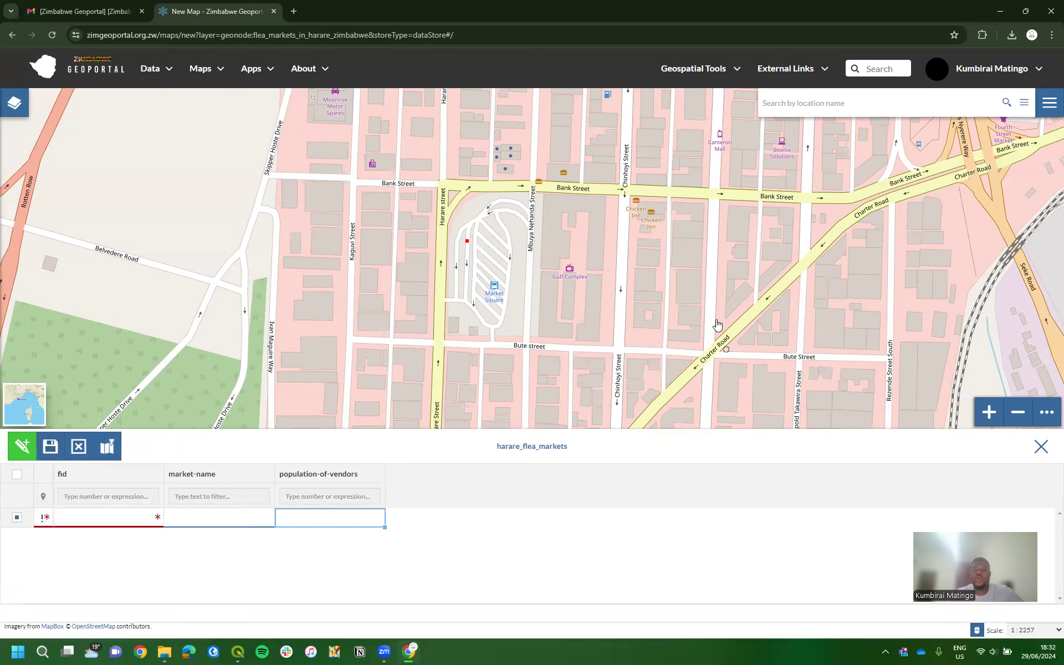
left_click(575, 265)
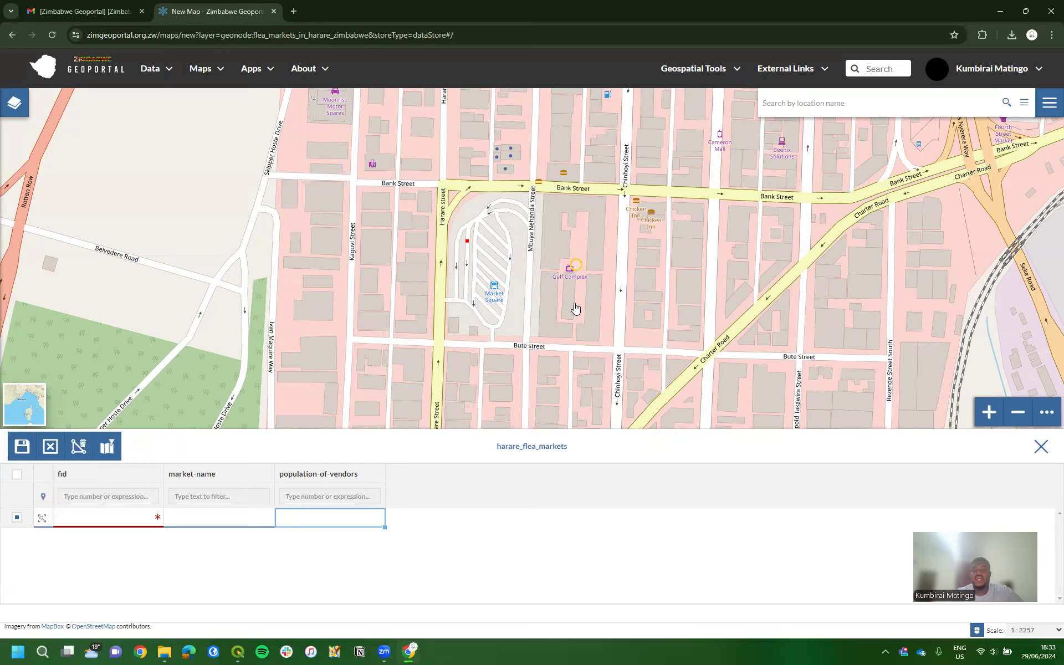
left_click(22, 446)
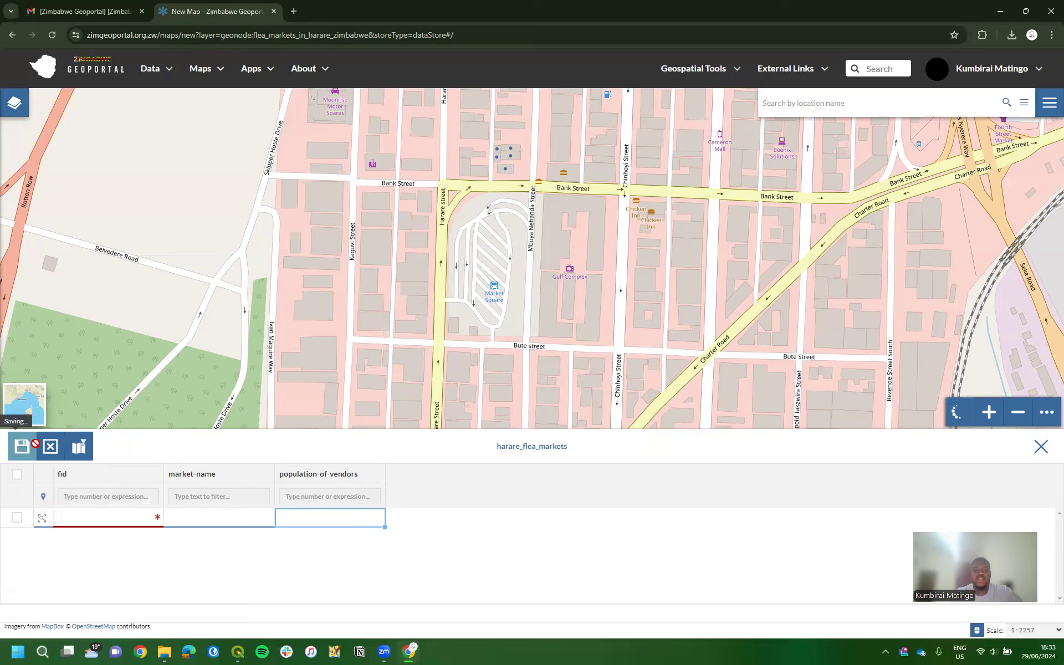
Enter "Gulf Complex" as the second point's market-name and 100 as its population-of-vendors, save, and leave edit mode.
type("Gulf Complex")
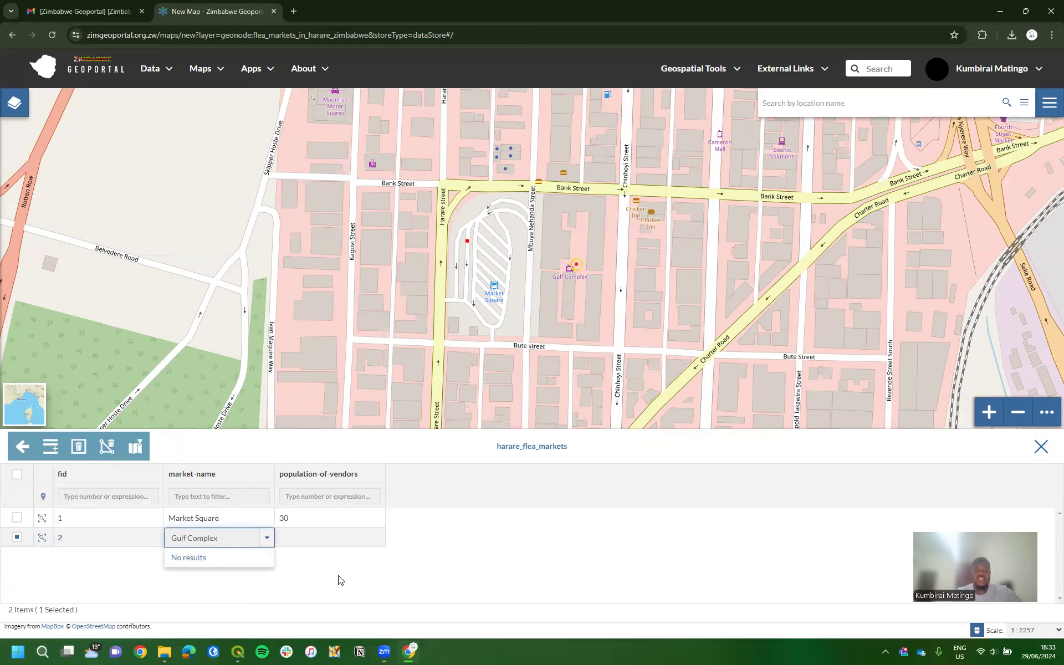
left_click(326, 537)
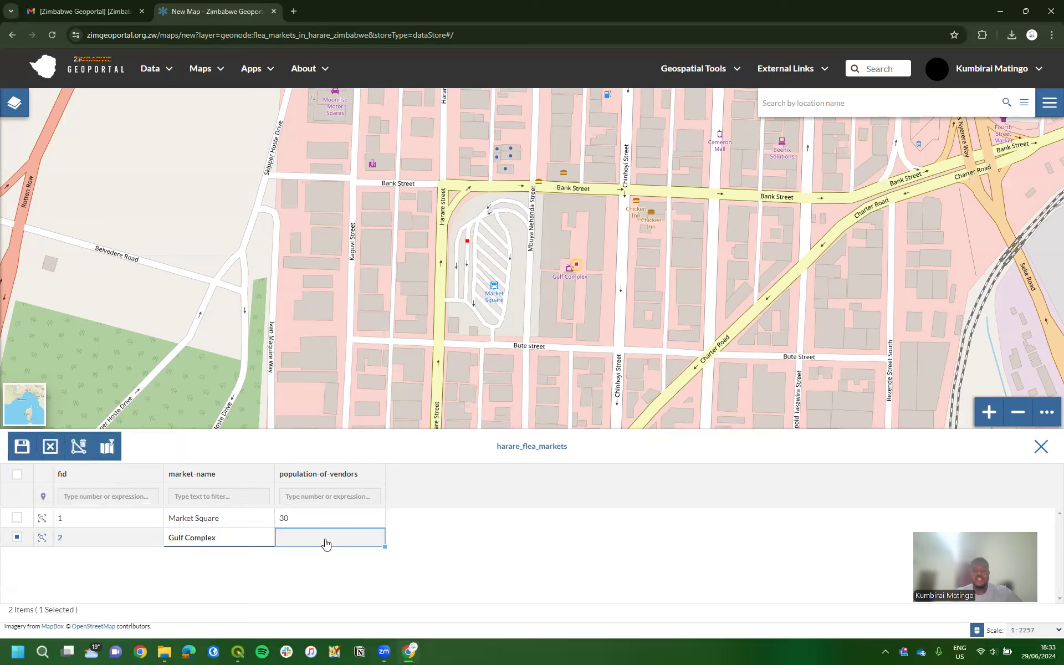
left_click(294, 537)
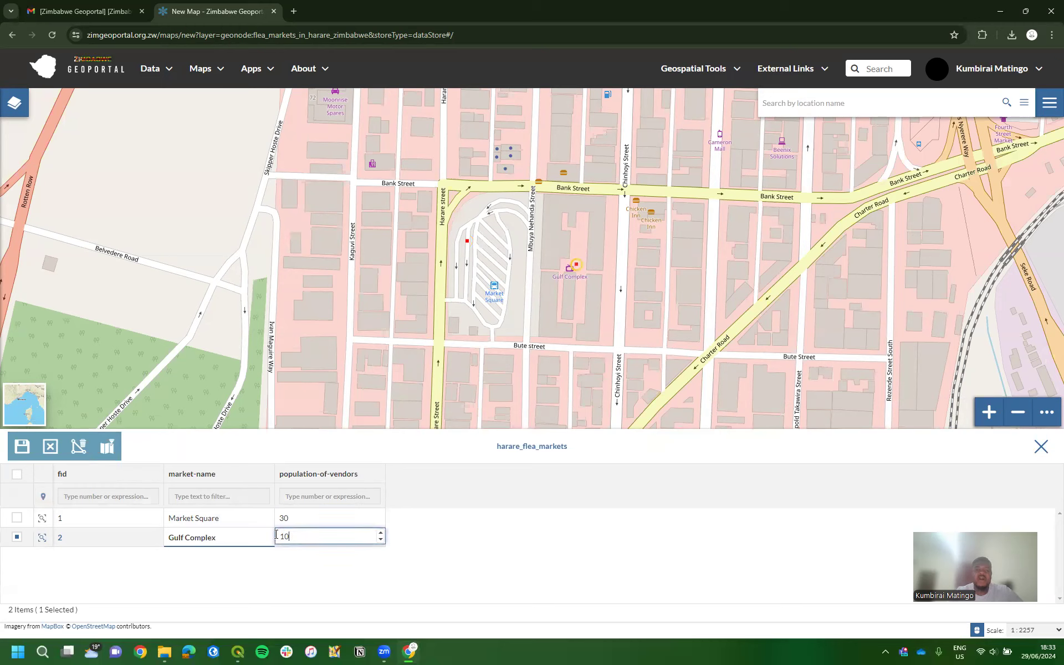
type("100")
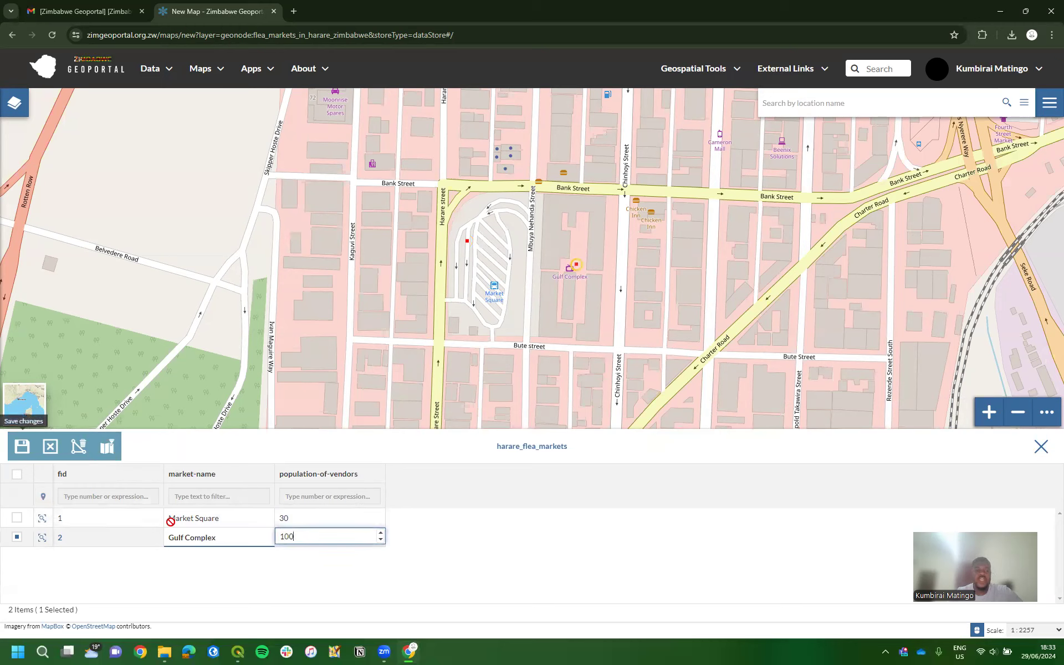
left_click(314, 558)
left_click(24, 457)
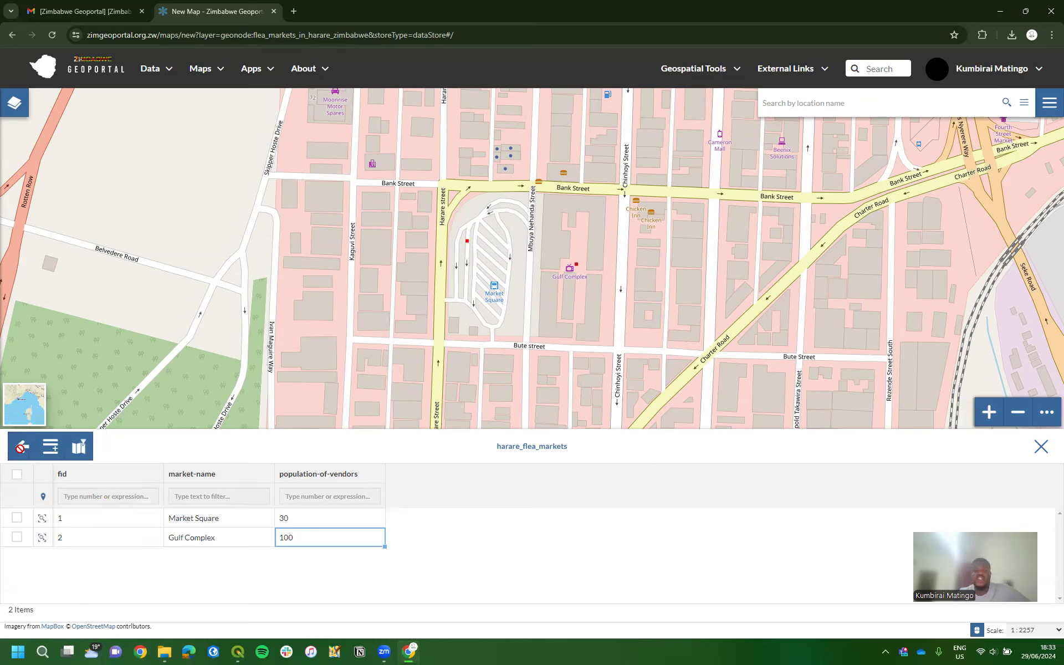
left_click(22, 446)
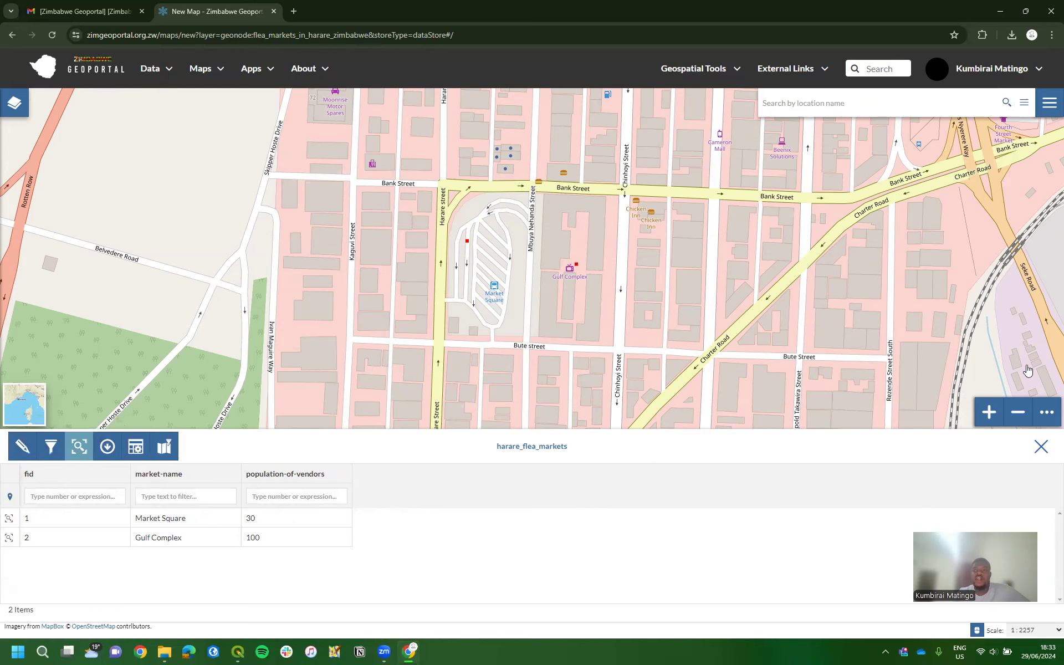
Reopen the harare_flea_markets attribute table and check the saved Market Square and Gulf Complex records.
left_click(15, 104)
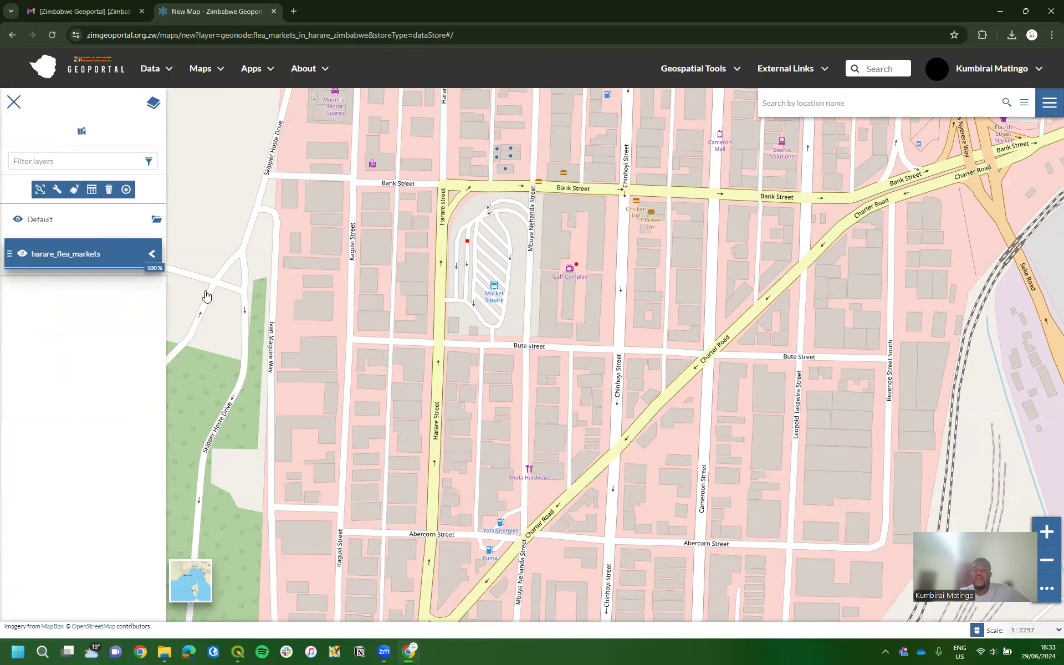
left_click(91, 193)
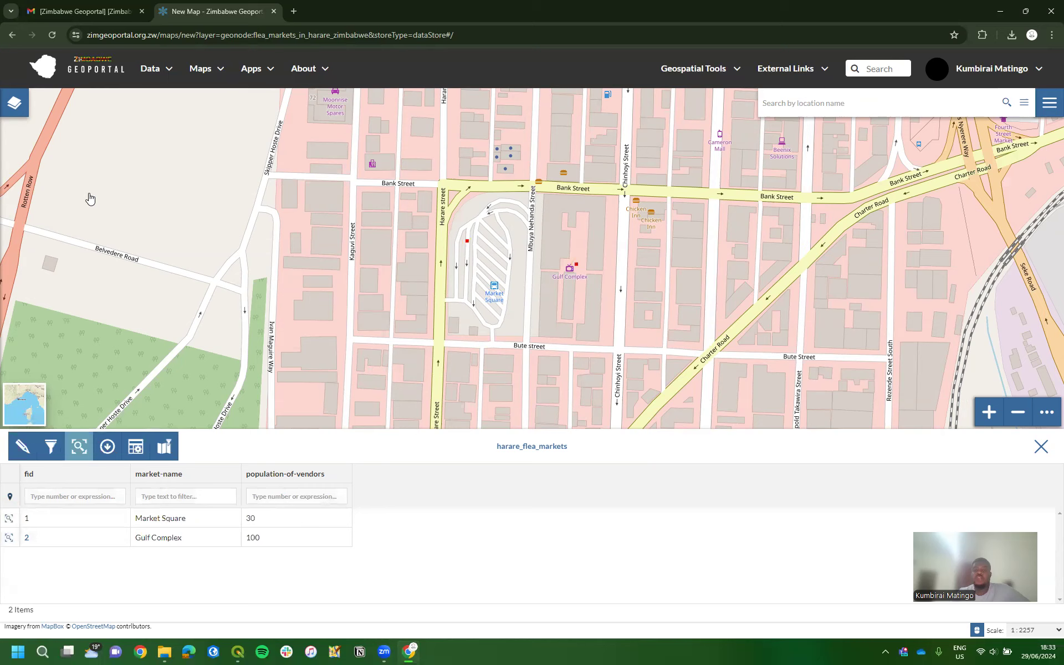
left_click(157, 518)
left_click(185, 539)
left_click(294, 538)
left_click(308, 518)
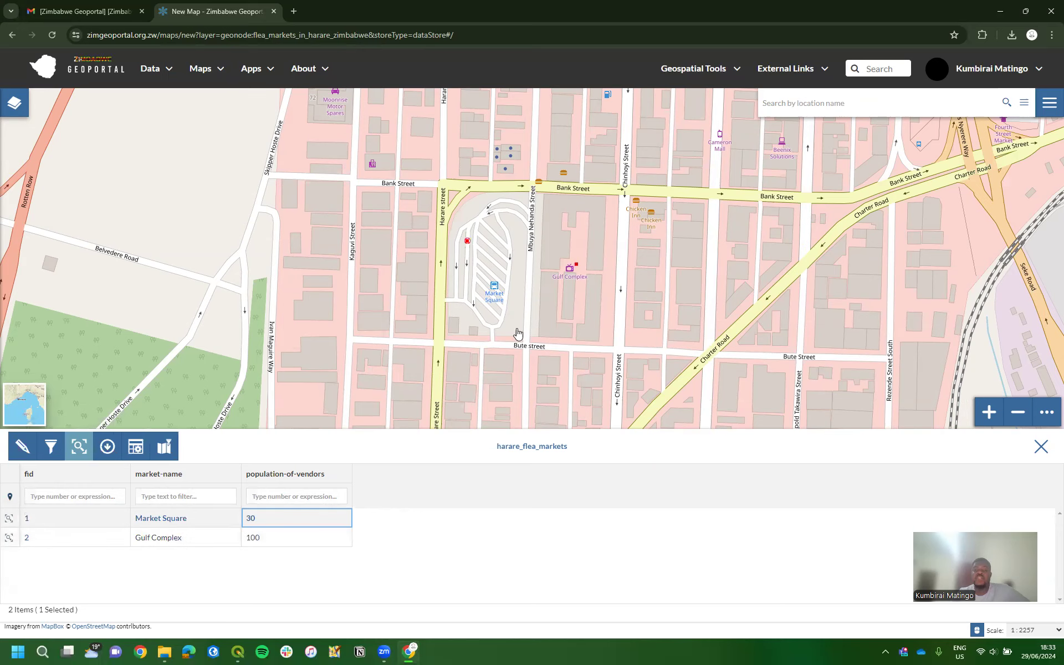
Examine the placement of the Market Square and Gulf Complex points and their surrounding streets on the map.
scroll(566, 302, "up", 1)
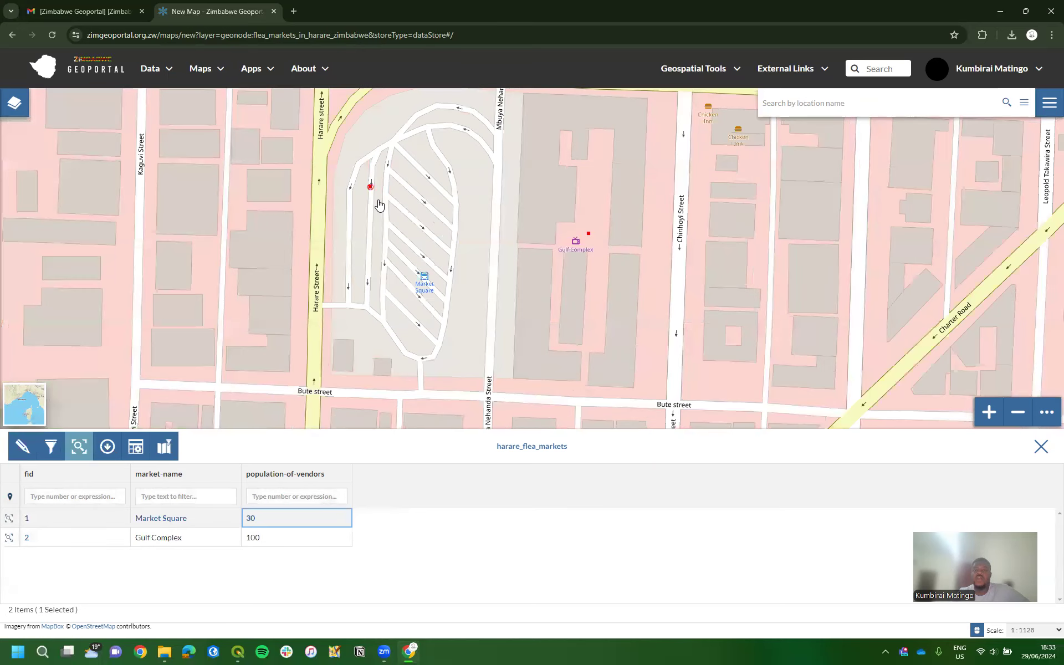
left_click_drag(564, 253, 535, 268)
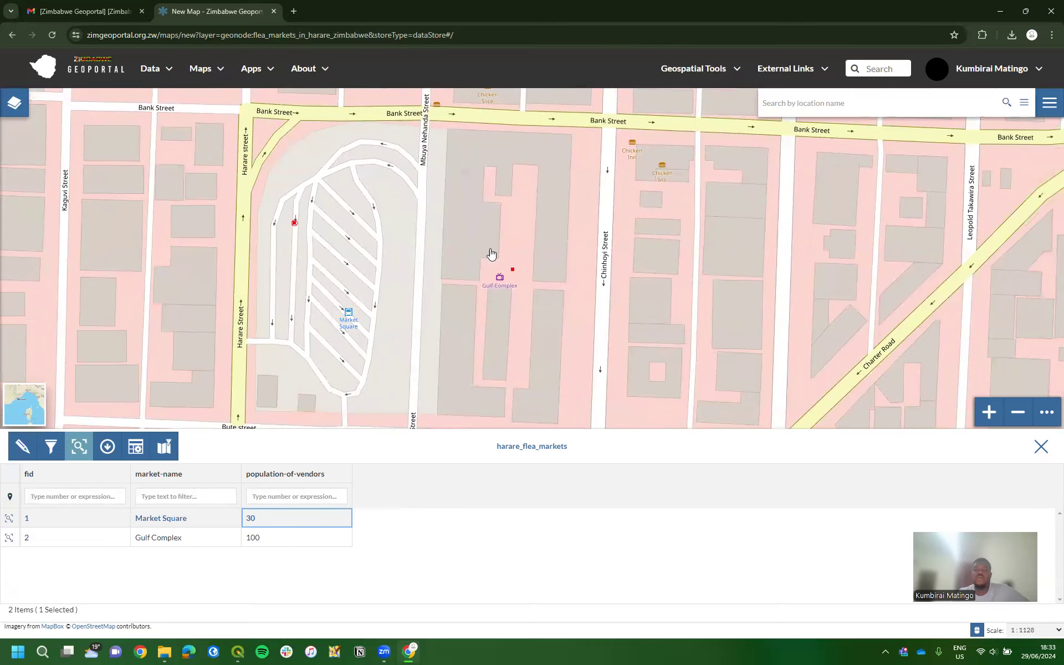
left_click_drag(489, 252, 570, 270)
scroll(667, 297, "down", 1)
scroll(671, 288, "down", 1)
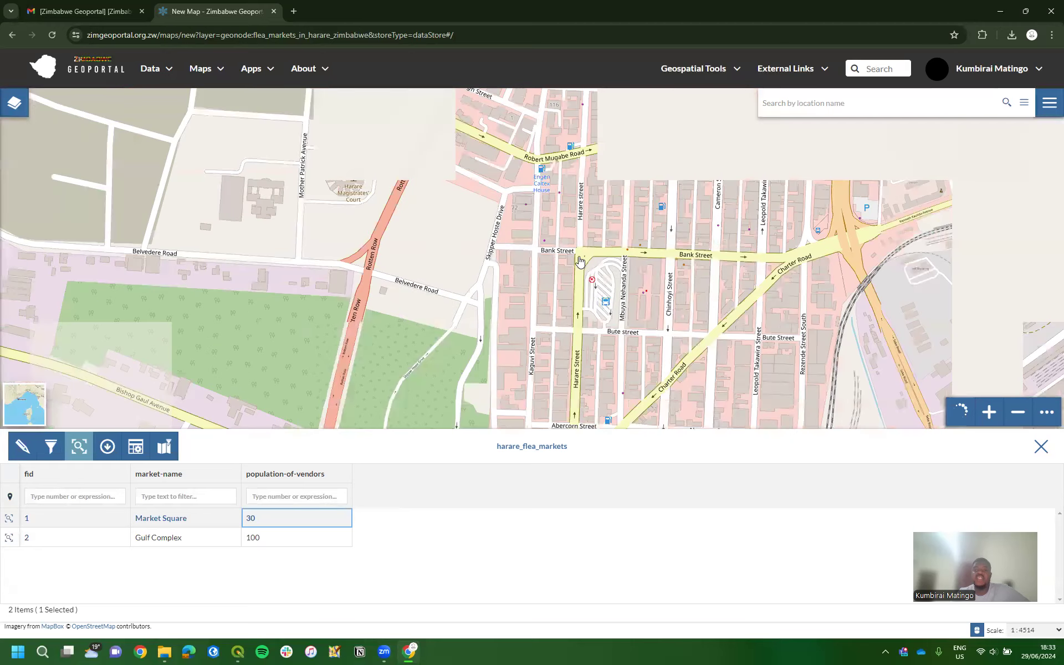
scroll(841, 303, "up", 1)
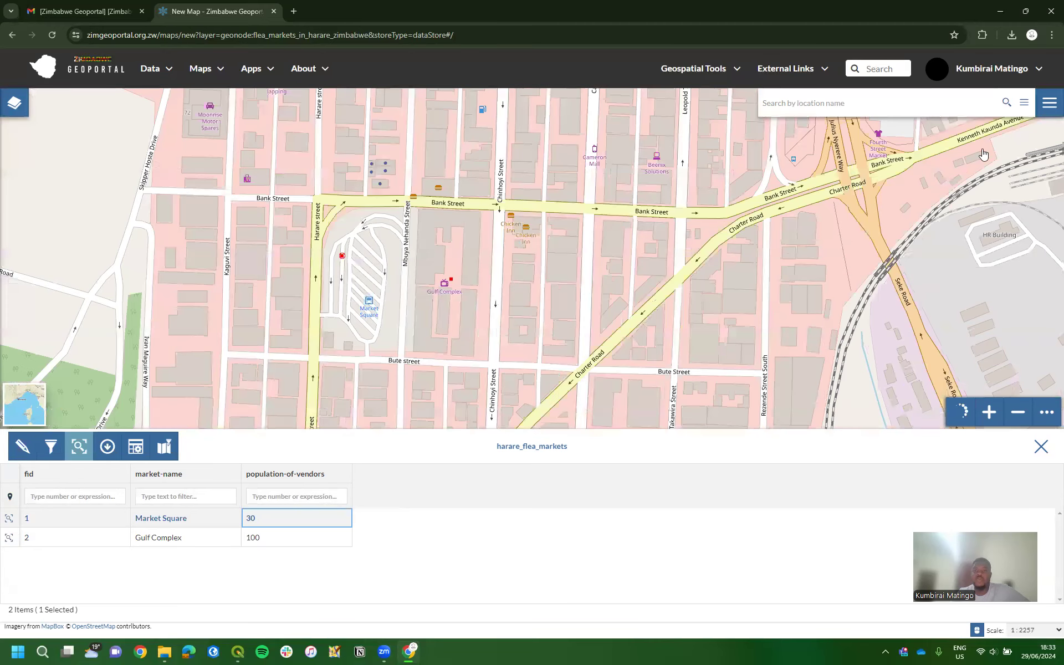
Return to the portal's home page and open the harare_flea_markets layer's page from the published layers.
left_click(100, 72)
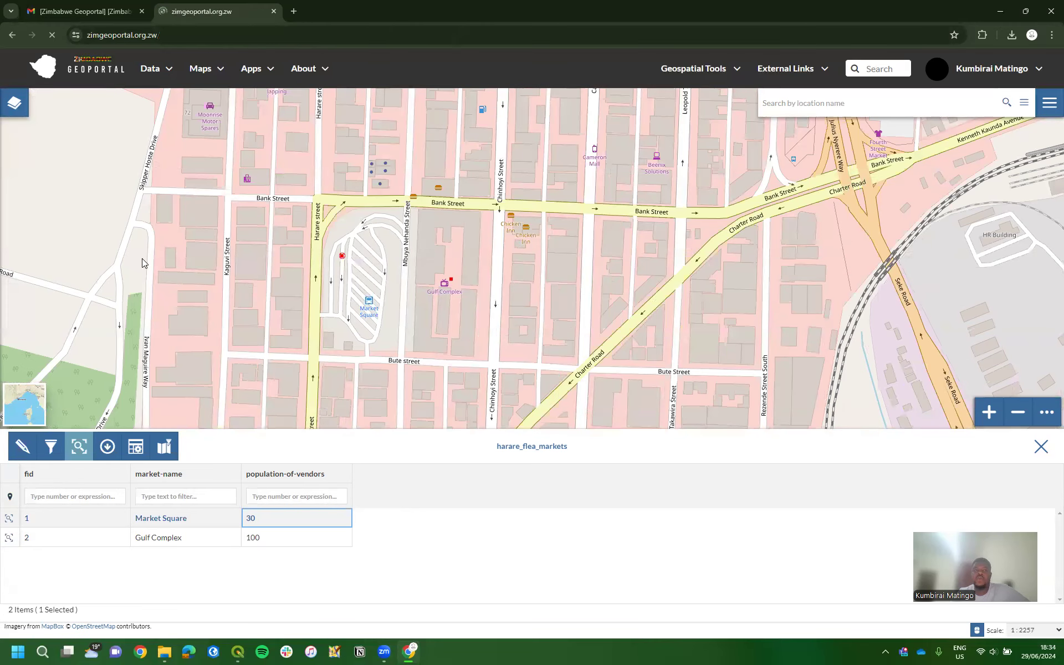
scroll(607, 325, "down", 6)
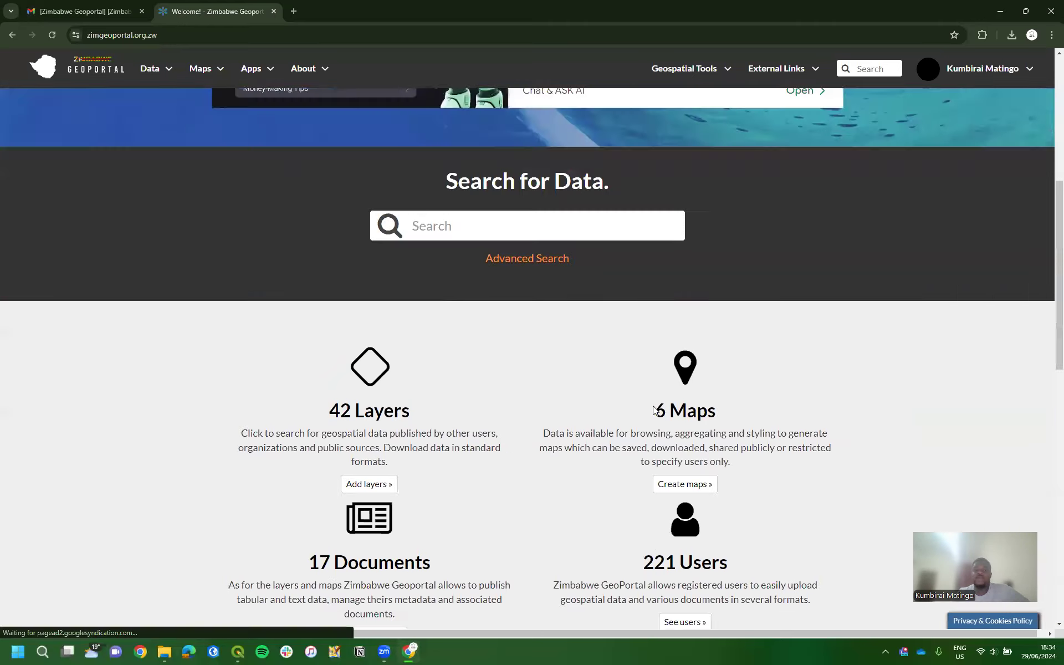
left_click(370, 245)
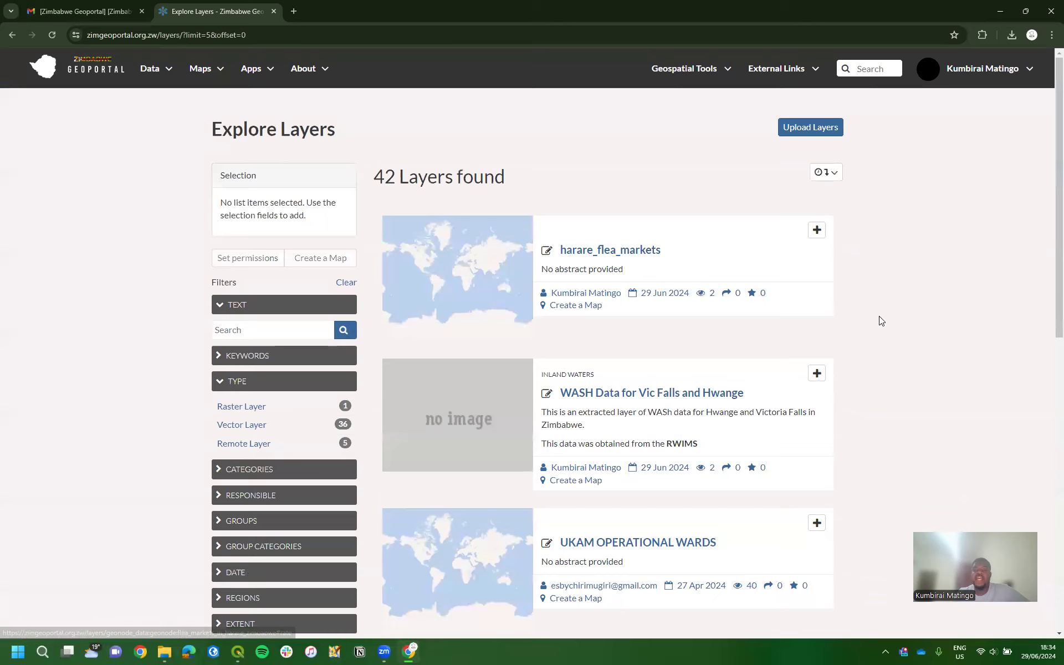
left_click(613, 253)
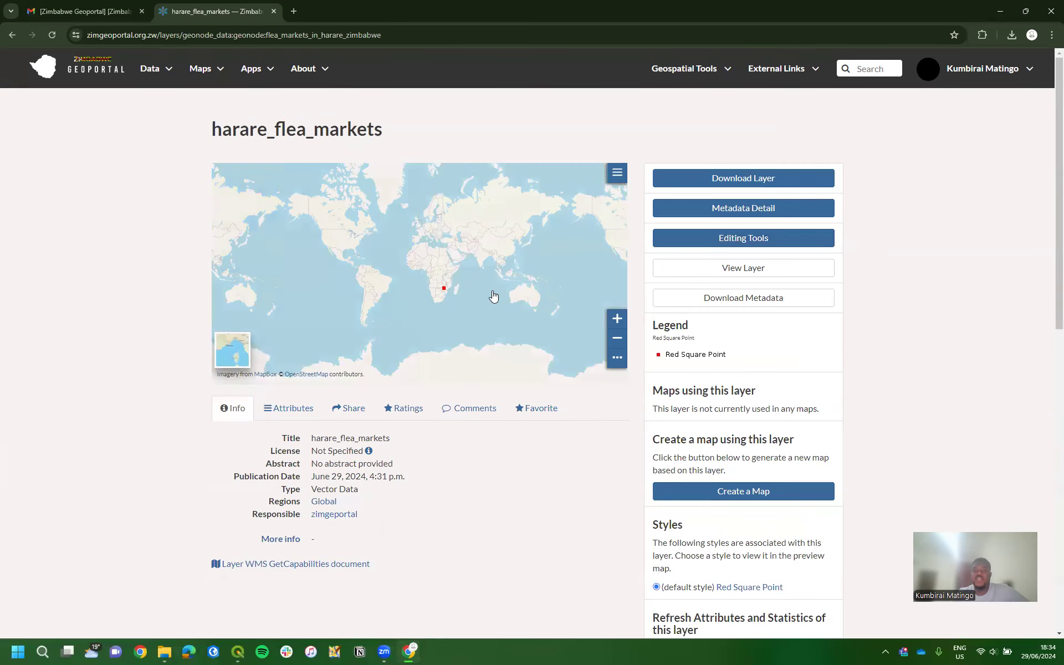
Inspect the two flea market points in central Harare up close on the layer's preview map.
scroll(447, 290, "up", 3)
scroll(448, 291, "up", 2)
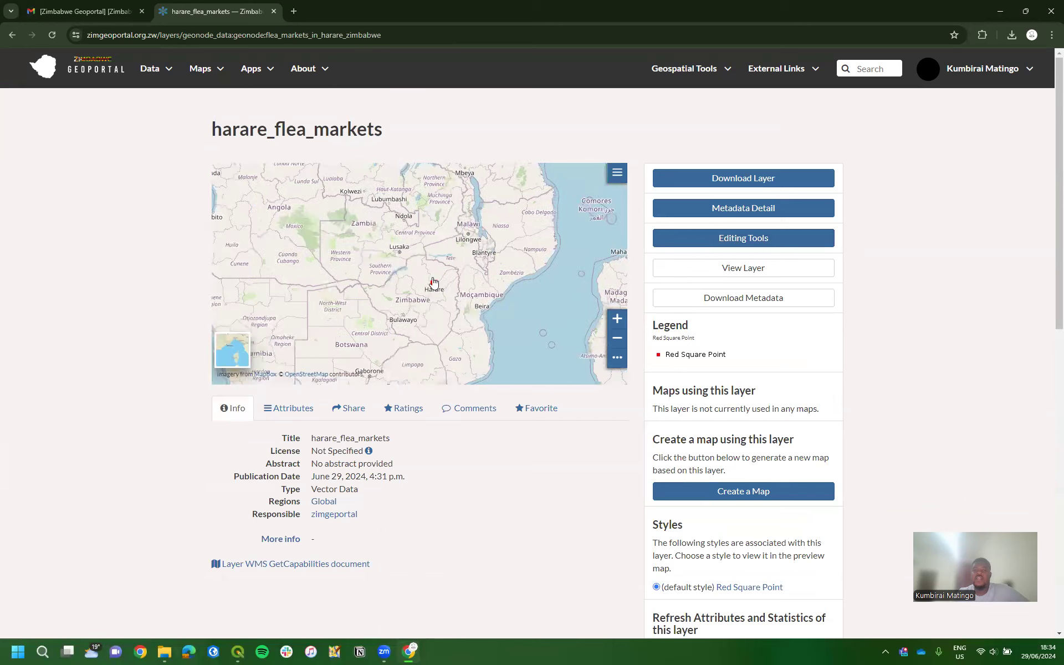
scroll(434, 284, "up", 4)
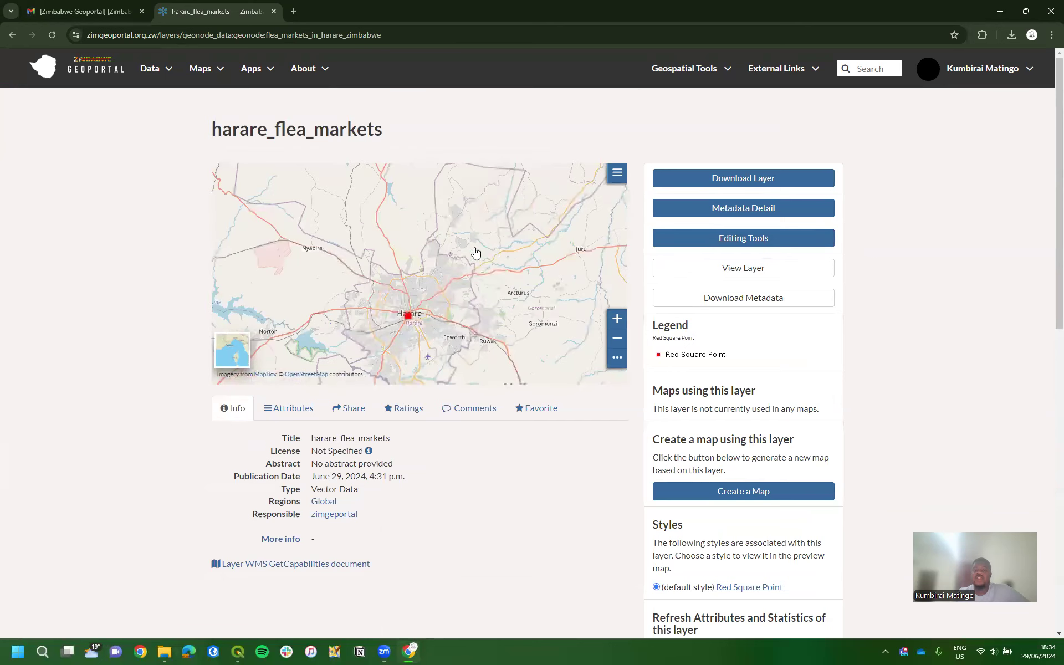
scroll(441, 255, "up", 4)
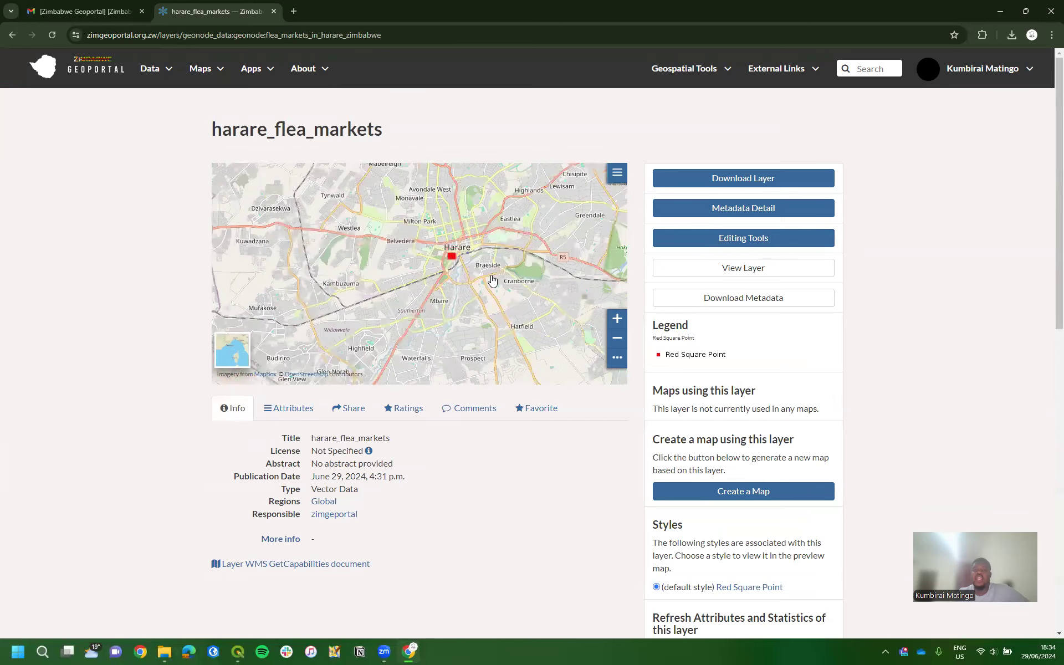
scroll(453, 278, "up", 5)
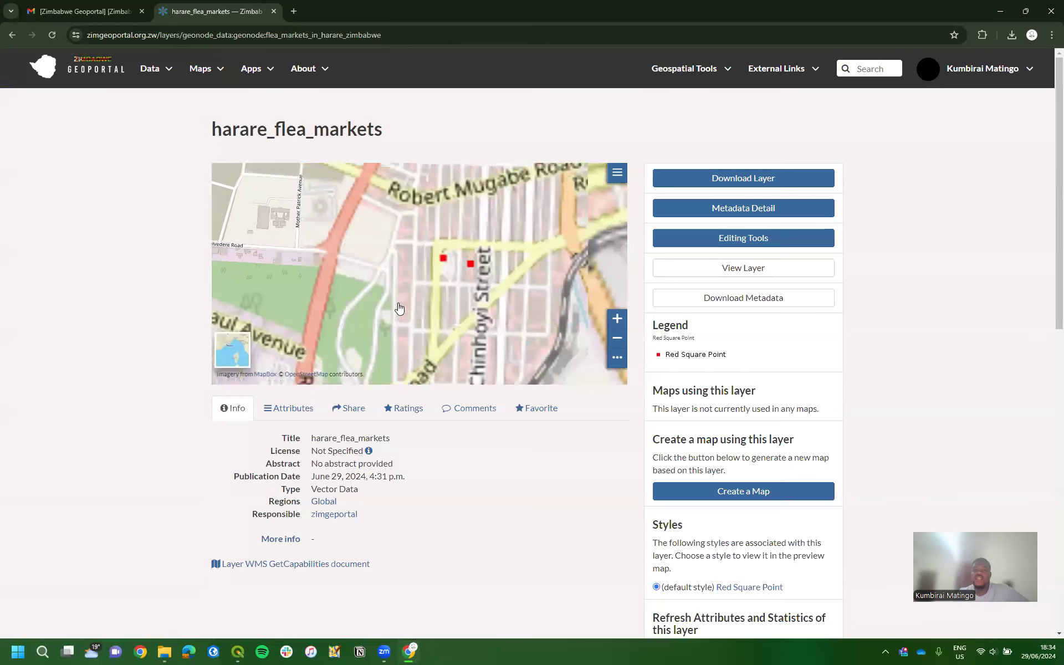